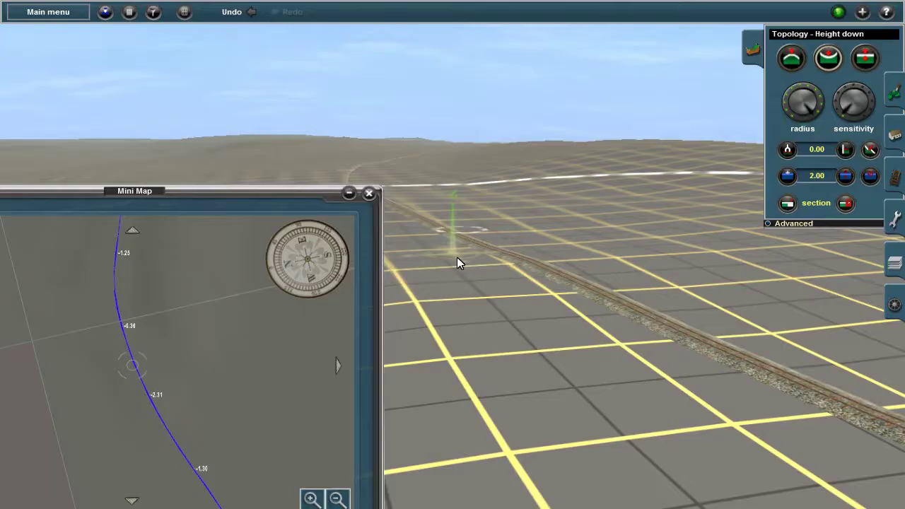
Select Height up and turn the view to look along the curving track.
{"action": "left_click", "coordinate": [783, 62]}
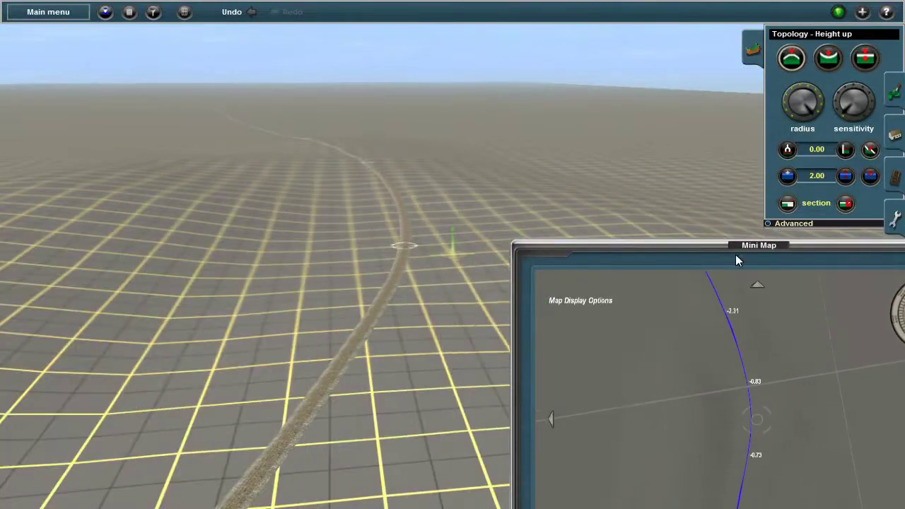
{"action": "left_click_drag", "start_coordinate": [786, 185], "coordinate": [810, 182]}
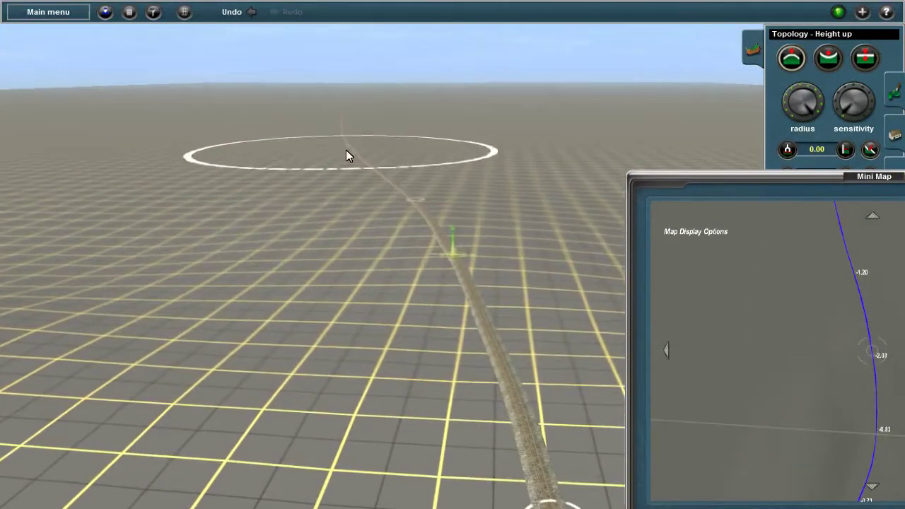
{"action": "right_click_drag", "start_coordinate": [401, 202], "coordinate": [450, 259]}
{"action": "mouse_move", "coordinate": [846, 105]}
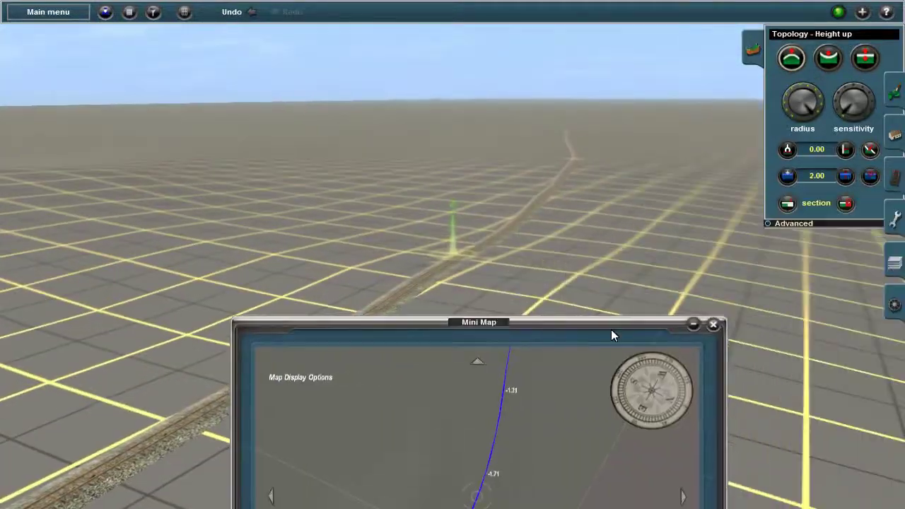
{"action": "mouse_move", "coordinate": [611, 330]}
{"action": "right_mouse_down"}
{"action": "mouse_move", "coordinate": [511, 265]}
{"action": "mouse_move", "coordinate": [693, 141]}
{"action": "mouse_move", "coordinate": [531, 220]}
{"action": "mouse_move", "coordinate": [549, 224]}
{"action": "mouse_move", "coordinate": [636, 167]}
{"action": "mouse_move", "coordinate": [478, 250]}
{"action": "mouse_move", "coordinate": [460, 256]}
{"action": "mouse_move", "coordinate": [485, 232]}
{"action": "mouse_move", "coordinate": [504, 240]}
{"action": "mouse_move", "coordinate": [346, 259]}
{"action": "mouse_move", "coordinate": [419, 210]}
{"action": "mouse_move", "coordinate": [440, 242]}
{"action": "mouse_move", "coordinate": [430, 252]}
{"action": "mouse_move", "coordinate": [523, 296]}
{"action": "mouse_move", "coordinate": [434, 256]}
{"action": "mouse_move", "coordinate": [469, 224]}
{"action": "mouse_move", "coordinate": [446, 276]}
{"action": "mouse_move", "coordinate": [218, 338]}
{"action": "mouse_move", "coordinate": [550, 237]}
{"action": "mouse_move", "coordinate": [468, 223]}
{"action": "right_mouse_up"}
Open the mini map, jump the view onto the track, then switch to the overhead route map.
{"action": "key", "text": "m"}
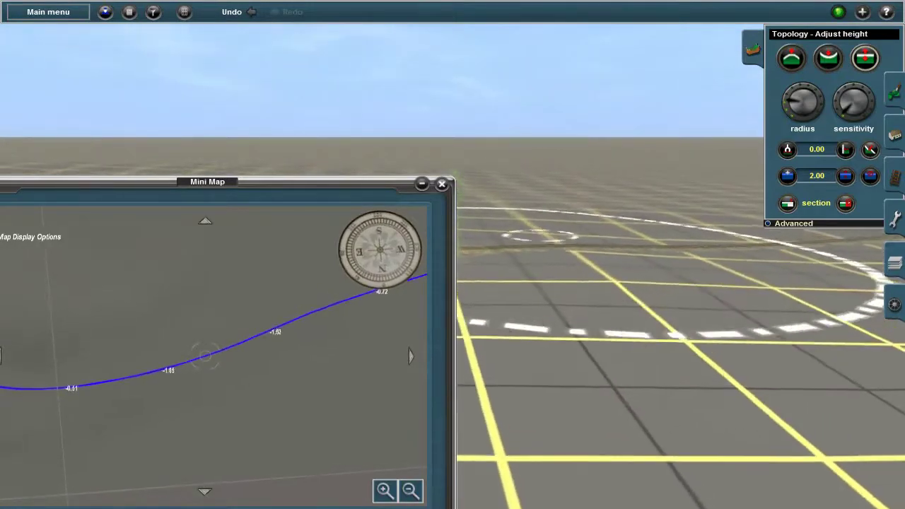
{"action": "right_click_drag", "start_coordinate": [556, 277], "coordinate": [602, 259]}
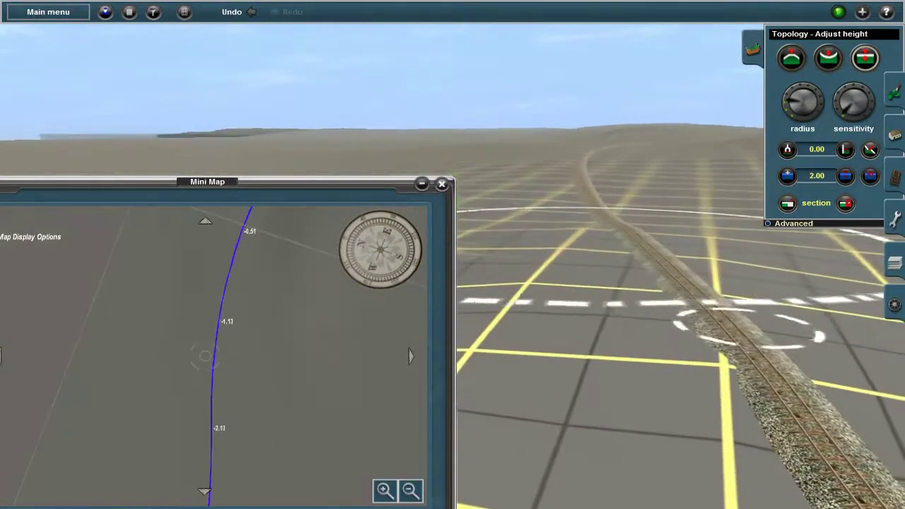
{"action": "mouse_move", "coordinate": [537, 269]}
{"action": "right_mouse_down"}
{"action": "mouse_move", "coordinate": [505, 259]}
{"action": "mouse_move", "coordinate": [495, 243]}
{"action": "mouse_move", "coordinate": [330, 244]}
{"action": "mouse_move", "coordinate": [455, 253]}
{"action": "mouse_move", "coordinate": [511, 313]}
{"action": "mouse_move", "coordinate": [485, 244]}
{"action": "mouse_move", "coordinate": [459, 244]}
{"action": "mouse_move", "coordinate": [520, 258]}
{"action": "mouse_move", "coordinate": [575, 288]}
{"action": "mouse_move", "coordinate": [749, 291]}
{"action": "right_mouse_up"}
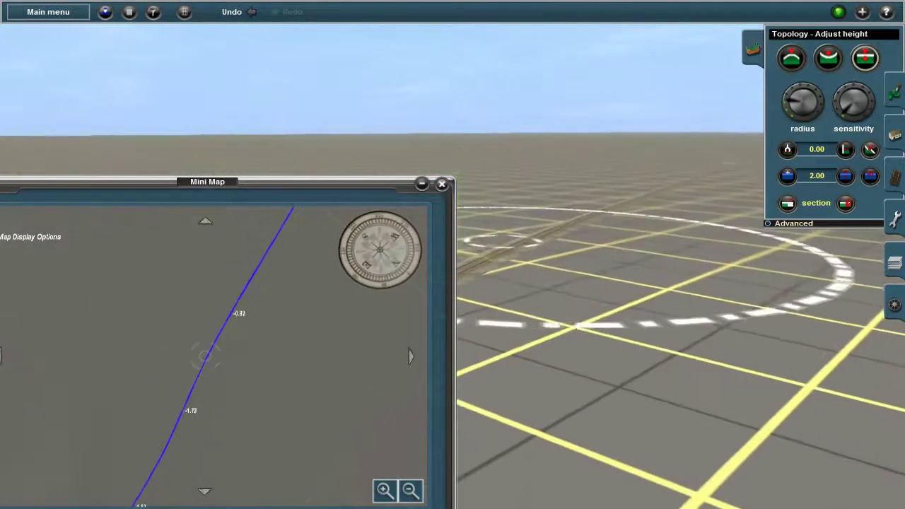
{"action": "left_click", "coordinate": [283, 373]}
{"action": "mouse_move", "coordinate": [335, 315]}
{"action": "right_mouse_down"}
{"action": "mouse_move", "coordinate": [380, 232]}
{"action": "mouse_move", "coordinate": [424, 212]}
{"action": "mouse_move", "coordinate": [398, 266]}
{"action": "mouse_move", "coordinate": [267, 252]}
{"action": "mouse_move", "coordinate": [443, 277]}
{"action": "mouse_move", "coordinate": [446, 197]}
{"action": "right_mouse_up"}
{"action": "key", "text": "m"}
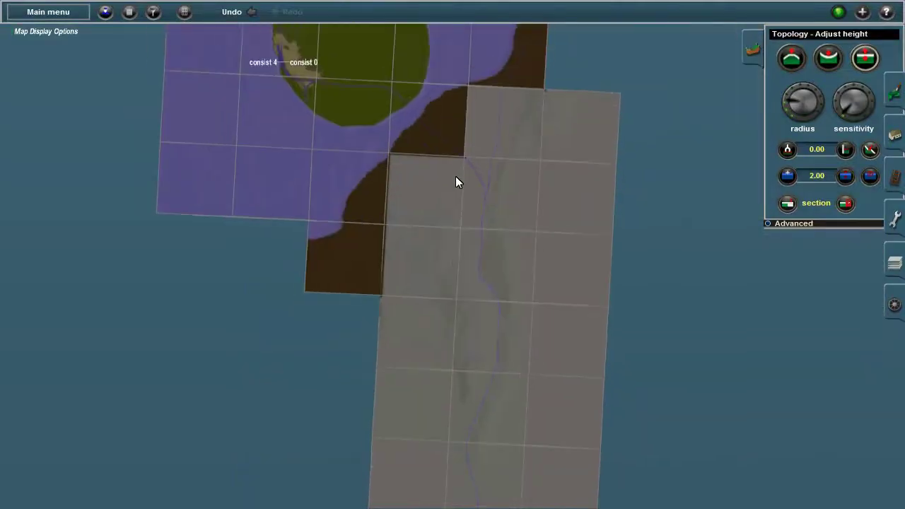
Leave the overhead map, select Height up and open the mini map.
{"action": "left_click", "coordinate": [468, 329]}
{"action": "mouse_move", "coordinate": [466, 202]}
{"action": "right_mouse_down"}
{"action": "mouse_move", "coordinate": [499, 283]}
{"action": "mouse_move", "coordinate": [472, 279]}
{"action": "mouse_move", "coordinate": [483, 271]}
{"action": "right_mouse_up"}
{"action": "left_click", "coordinate": [791, 58]}
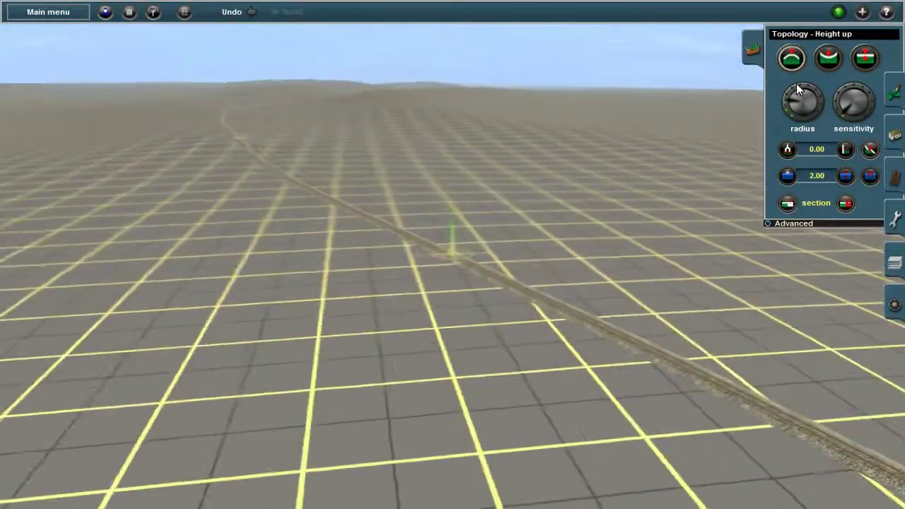
{"action": "mouse_move", "coordinate": [796, 83]}
{"action": "right_mouse_down"}
{"action": "mouse_move", "coordinate": [724, 217]}
{"action": "mouse_move", "coordinate": [362, 269]}
{"action": "mouse_move", "coordinate": [521, 248]}
{"action": "mouse_move", "coordinate": [229, 223]}
{"action": "mouse_move", "coordinate": [434, 253]}
{"action": "right_mouse_up"}
{"action": "key", "text": "m"}
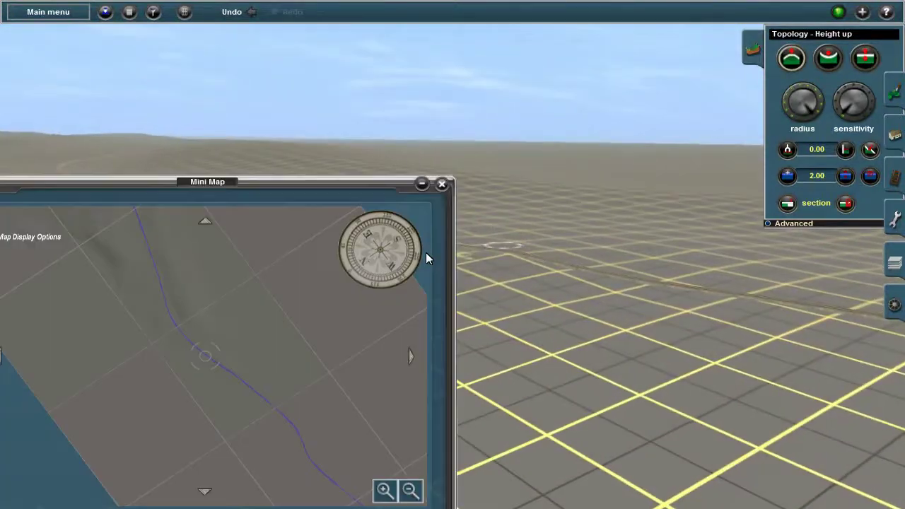
Orbit the camera along the curved track to frame the flat baseboard beside it.
{"action": "right_click_drag", "start_coordinate": [511, 312], "coordinate": [473, 255]}
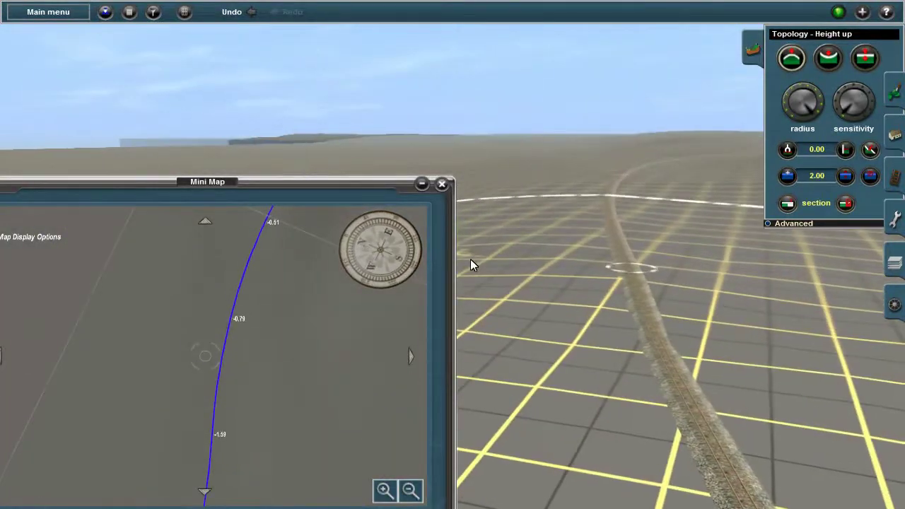
{"action": "right_click_drag", "start_coordinate": [521, 306], "coordinate": [387, 226]}
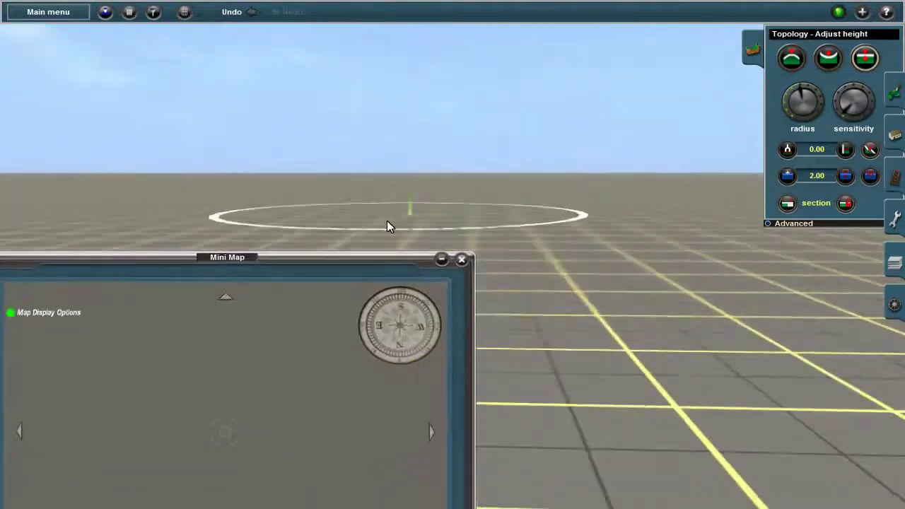
{"action": "right_click_drag", "start_coordinate": [308, 243], "coordinate": [463, 259]}
{"action": "right_click_drag", "start_coordinate": [386, 290], "coordinate": [374, 247]}
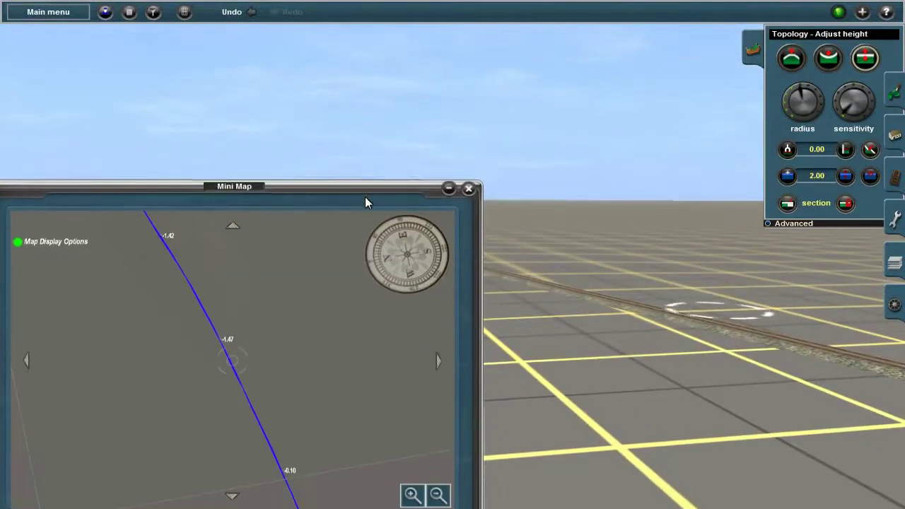
{"action": "mouse_move", "coordinate": [365, 200]}
{"action": "right_mouse_down"}
{"action": "mouse_move", "coordinate": [453, 235]}
{"action": "mouse_move", "coordinate": [893, 58]}
{"action": "right_mouse_up"}
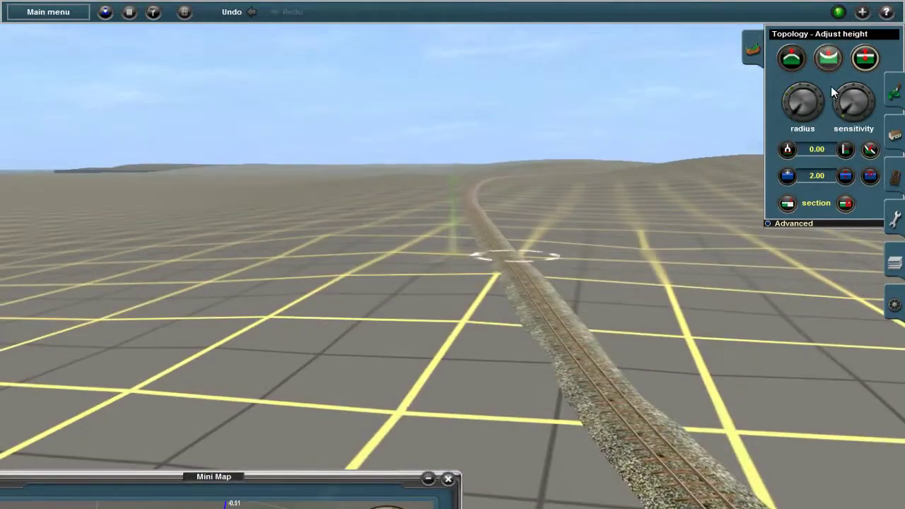
{"action": "mouse_move", "coordinate": [707, 234]}
{"action": "right_mouse_down"}
{"action": "mouse_move", "coordinate": [564, 274]}
{"action": "mouse_move", "coordinate": [426, 360]}
{"action": "mouse_move", "coordinate": [284, 364]}
{"action": "mouse_move", "coordinate": [403, 302]}
{"action": "right_mouse_up"}
{"action": "mouse_move", "coordinate": [475, 247]}
{"action": "right_mouse_down"}
{"action": "mouse_move", "coordinate": [482, 218]}
{"action": "mouse_move", "coordinate": [447, 213]}
{"action": "mouse_move", "coordinate": [479, 246]}
{"action": "mouse_move", "coordinate": [426, 261]}
{"action": "mouse_move", "coordinate": [434, 230]}
{"action": "mouse_move", "coordinate": [687, 145]}
{"action": "right_mouse_up"}
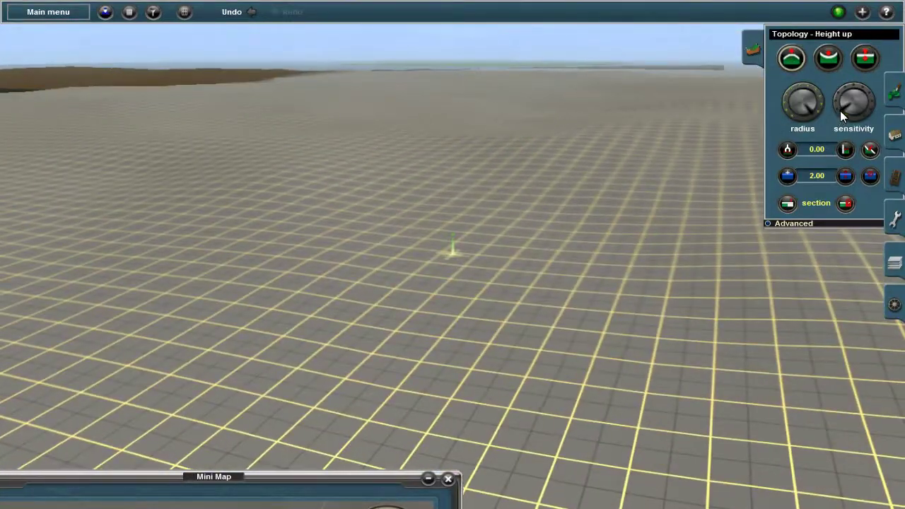
Zoom in and brush up low rounded mounds across the flat grid, then switch to map view.
{"action": "scroll", "coordinate": [625, 152], "scroll_direction": "up", "scroll_amount": 5}
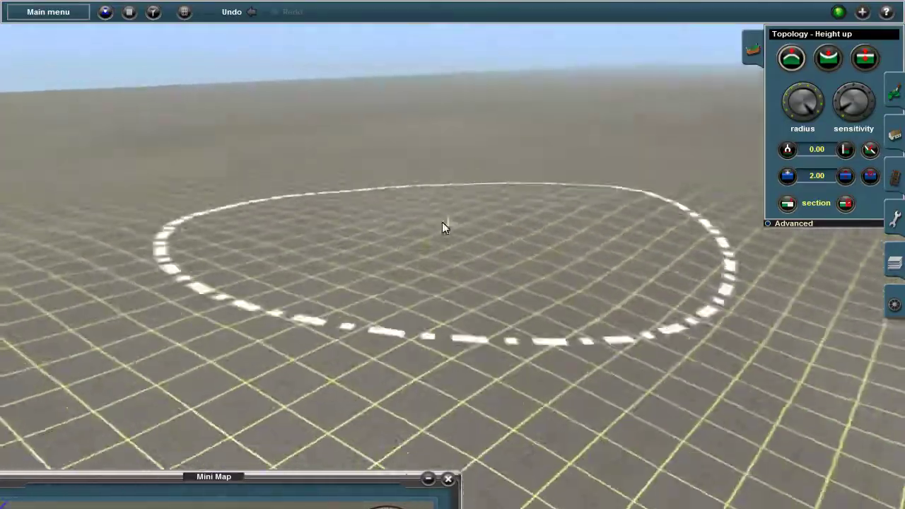
{"action": "mouse_move", "coordinate": [442, 222]}
{"action": "right_mouse_down"}
{"action": "mouse_move", "coordinate": [523, 273]}
{"action": "mouse_move", "coordinate": [466, 181]}
{"action": "mouse_move", "coordinate": [612, 240]}
{"action": "mouse_move", "coordinate": [474, 275]}
{"action": "mouse_move", "coordinate": [420, 264]}
{"action": "mouse_move", "coordinate": [566, 262]}
{"action": "mouse_move", "coordinate": [356, 233]}
{"action": "mouse_move", "coordinate": [467, 194]}
{"action": "mouse_move", "coordinate": [470, 267]}
{"action": "mouse_move", "coordinate": [292, 248]}
{"action": "mouse_move", "coordinate": [467, 163]}
{"action": "mouse_move", "coordinate": [511, 307]}
{"action": "mouse_move", "coordinate": [477, 230]}
{"action": "mouse_move", "coordinate": [485, 222]}
{"action": "mouse_move", "coordinate": [441, 222]}
{"action": "mouse_move", "coordinate": [414, 243]}
{"action": "mouse_move", "coordinate": [581, 265]}
{"action": "mouse_move", "coordinate": [465, 205]}
{"action": "mouse_move", "coordinate": [445, 238]}
{"action": "mouse_move", "coordinate": [460, 174]}
{"action": "mouse_move", "coordinate": [429, 233]}
{"action": "mouse_move", "coordinate": [454, 230]}
{"action": "mouse_move", "coordinate": [465, 221]}
{"action": "mouse_move", "coordinate": [345, 255]}
{"action": "mouse_move", "coordinate": [525, 247]}
{"action": "mouse_move", "coordinate": [455, 228]}
{"action": "mouse_move", "coordinate": [547, 186]}
{"action": "mouse_move", "coordinate": [186, 268]}
{"action": "mouse_move", "coordinate": [501, 157]}
{"action": "mouse_move", "coordinate": [431, 233]}
{"action": "mouse_move", "coordinate": [582, 191]}
{"action": "mouse_move", "coordinate": [400, 317]}
{"action": "mouse_move", "coordinate": [349, 322]}
{"action": "mouse_move", "coordinate": [520, 129]}
{"action": "mouse_move", "coordinate": [459, 193]}
{"action": "mouse_move", "coordinate": [246, 278]}
{"action": "mouse_move", "coordinate": [507, 214]}
{"action": "mouse_move", "coordinate": [622, 322]}
{"action": "mouse_move", "coordinate": [375, 289]}
{"action": "mouse_move", "coordinate": [315, 296]}
{"action": "mouse_move", "coordinate": [460, 229]}
{"action": "mouse_move", "coordinate": [551, 279]}
{"action": "mouse_move", "coordinate": [461, 313]}
{"action": "mouse_move", "coordinate": [460, 266]}
{"action": "mouse_move", "coordinate": [441, 233]}
{"action": "mouse_move", "coordinate": [453, 218]}
{"action": "mouse_move", "coordinate": [519, 219]}
{"action": "mouse_move", "coordinate": [436, 228]}
{"action": "mouse_move", "coordinate": [463, 190]}
{"action": "mouse_move", "coordinate": [436, 252]}
{"action": "mouse_move", "coordinate": [424, 212]}
{"action": "mouse_move", "coordinate": [457, 222]}
{"action": "mouse_move", "coordinate": [441, 205]}
{"action": "mouse_move", "coordinate": [459, 200]}
{"action": "mouse_move", "coordinate": [438, 170]}
{"action": "mouse_move", "coordinate": [460, 167]}
{"action": "mouse_move", "coordinate": [523, 307]}
{"action": "mouse_move", "coordinate": [464, 204]}
{"action": "mouse_move", "coordinate": [374, 137]}
{"action": "mouse_move", "coordinate": [452, 248]}
{"action": "mouse_move", "coordinate": [361, 253]}
{"action": "mouse_move", "coordinate": [531, 295]}
{"action": "mouse_move", "coordinate": [406, 218]}
{"action": "mouse_move", "coordinate": [483, 186]}
{"action": "mouse_move", "coordinate": [502, 160]}
{"action": "mouse_move", "coordinate": [555, 219]}
{"action": "mouse_move", "coordinate": [384, 165]}
{"action": "mouse_move", "coordinate": [446, 247]}
{"action": "mouse_move", "coordinate": [538, 220]}
{"action": "mouse_move", "coordinate": [430, 318]}
{"action": "mouse_move", "coordinate": [370, 218]}
{"action": "mouse_move", "coordinate": [551, 137]}
{"action": "mouse_move", "coordinate": [335, 110]}
{"action": "mouse_move", "coordinate": [507, 214]}
{"action": "mouse_move", "coordinate": [405, 253]}
{"action": "mouse_move", "coordinate": [493, 307]}
{"action": "mouse_move", "coordinate": [433, 209]}
{"action": "mouse_move", "coordinate": [414, 236]}
{"action": "mouse_move", "coordinate": [468, 234]}
{"action": "mouse_move", "coordinate": [394, 238]}
{"action": "mouse_move", "coordinate": [479, 224]}
{"action": "mouse_move", "coordinate": [323, 278]}
{"action": "mouse_move", "coordinate": [672, 276]}
{"action": "mouse_move", "coordinate": [393, 202]}
{"action": "mouse_move", "coordinate": [496, 183]}
{"action": "mouse_move", "coordinate": [552, 301]}
{"action": "mouse_move", "coordinate": [620, 202]}
{"action": "mouse_move", "coordinate": [616, 106]}
{"action": "mouse_move", "coordinate": [394, 286]}
{"action": "mouse_move", "coordinate": [370, 248]}
{"action": "mouse_move", "coordinate": [303, 236]}
{"action": "mouse_move", "coordinate": [431, 309]}
{"action": "mouse_move", "coordinate": [374, 193]}
{"action": "mouse_move", "coordinate": [381, 304]}
{"action": "mouse_move", "coordinate": [471, 202]}
{"action": "mouse_move", "coordinate": [448, 177]}
{"action": "mouse_move", "coordinate": [343, 209]}
{"action": "right_mouse_up"}
{"action": "key", "text": "shift"}
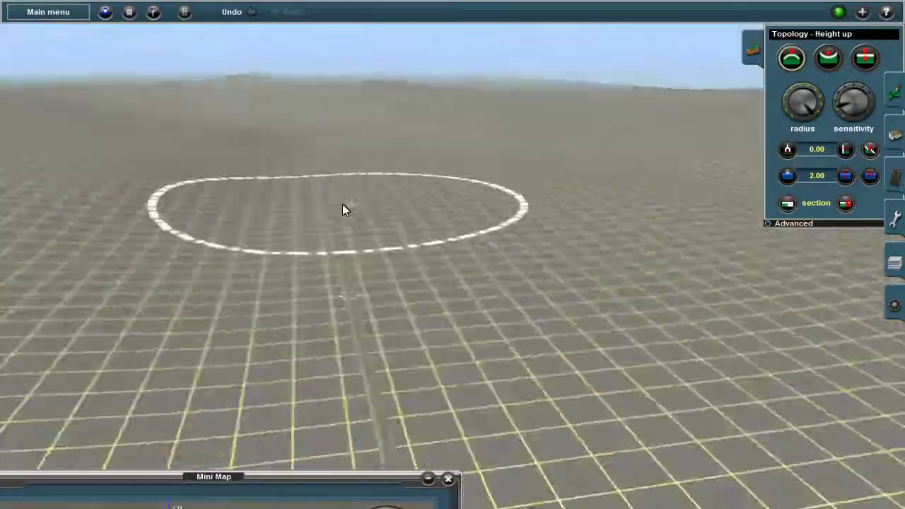
{"action": "key", "text": "m"}
{"action": "key", "text": "m"}
{"action": "mouse_move", "coordinate": [454, 228]}
{"action": "right_mouse_down"}
{"action": "mouse_move", "coordinate": [495, 246]}
{"action": "mouse_move", "coordinate": [436, 204]}
{"action": "mouse_move", "coordinate": [659, 235]}
{"action": "mouse_move", "coordinate": [382, 236]}
{"action": "mouse_move", "coordinate": [464, 229]}
{"action": "mouse_move", "coordinate": [434, 225]}
{"action": "mouse_move", "coordinate": [469, 313]}
{"action": "mouse_move", "coordinate": [468, 228]}
{"action": "mouse_move", "coordinate": [489, 231]}
{"action": "mouse_move", "coordinate": [482, 297]}
{"action": "mouse_move", "coordinate": [502, 246]}
{"action": "mouse_move", "coordinate": [491, 166]}
{"action": "mouse_move", "coordinate": [384, 188]}
{"action": "mouse_move", "coordinate": [335, 281]}
{"action": "mouse_move", "coordinate": [369, 303]}
{"action": "mouse_move", "coordinate": [293, 230]}
{"action": "mouse_move", "coordinate": [396, 155]}
{"action": "mouse_move", "coordinate": [535, 285]}
{"action": "mouse_move", "coordinate": [705, 170]}
{"action": "mouse_move", "coordinate": [247, 243]}
{"action": "mouse_move", "coordinate": [448, 203]}
{"action": "mouse_move", "coordinate": [374, 210]}
{"action": "right_mouse_up"}
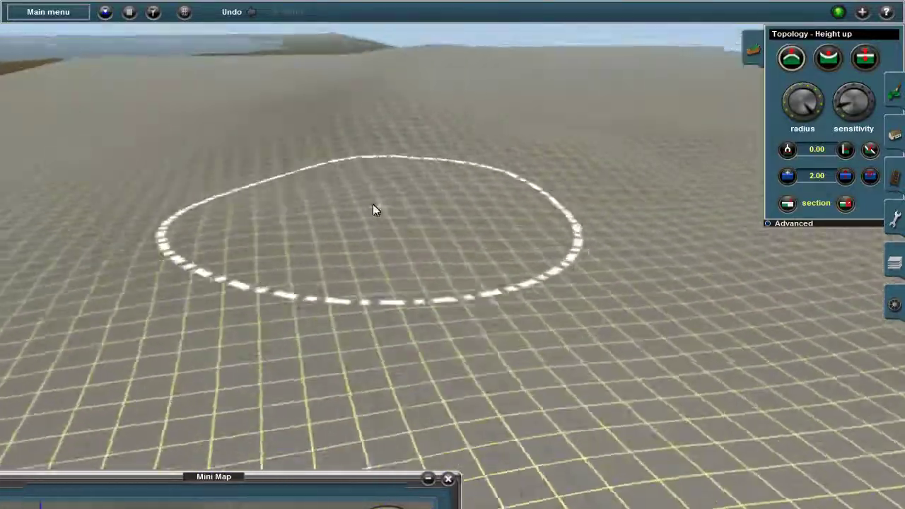
Check the route on the map, then orbit the 3-D view around the plateau by the shore.
{"action": "key", "text": "m"}
{"action": "scroll", "coordinate": [410, 234], "scroll_direction": "up", "scroll_amount": 5}
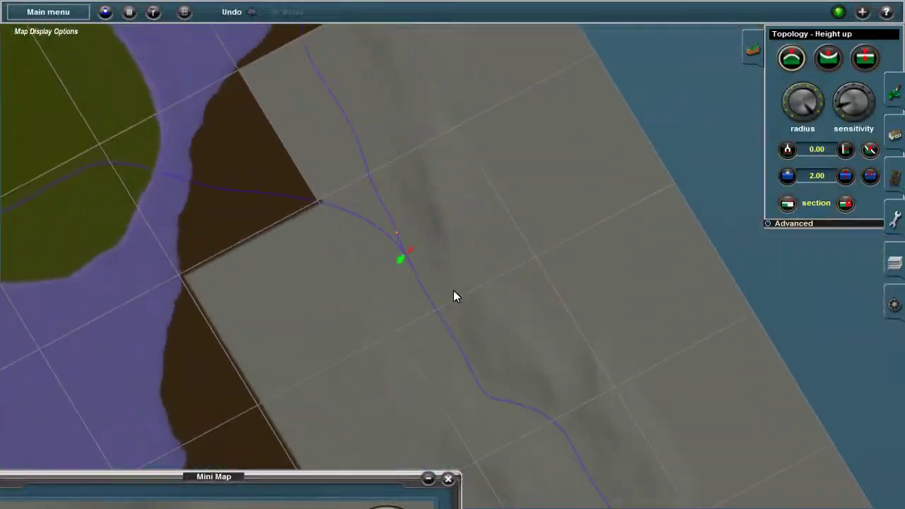
{"action": "scroll", "coordinate": [437, 253], "scroll_direction": "up", "scroll_amount": 3}
{"action": "key", "text": "m"}
{"action": "right_click_drag", "start_coordinate": [285, 295], "coordinate": [479, 299]}
{"action": "scroll", "coordinate": [423, 213], "scroll_direction": "up", "scroll_amount": 3}
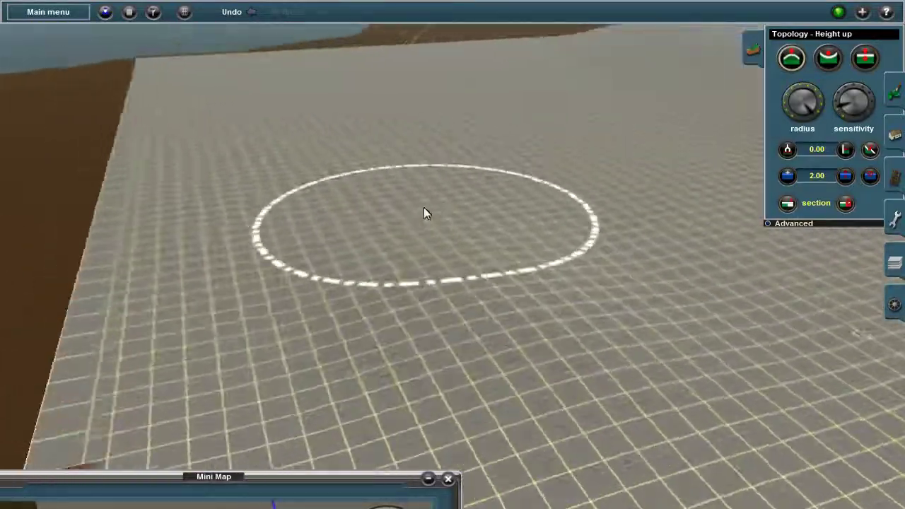
{"action": "mouse_move", "coordinate": [424, 209]}
{"action": "right_mouse_down"}
{"action": "mouse_move", "coordinate": [457, 204]}
{"action": "mouse_move", "coordinate": [467, 315]}
{"action": "mouse_move", "coordinate": [491, 248]}
{"action": "mouse_move", "coordinate": [457, 218]}
{"action": "mouse_move", "coordinate": [356, 285]}
{"action": "mouse_move", "coordinate": [468, 233]}
{"action": "right_mouse_up"}
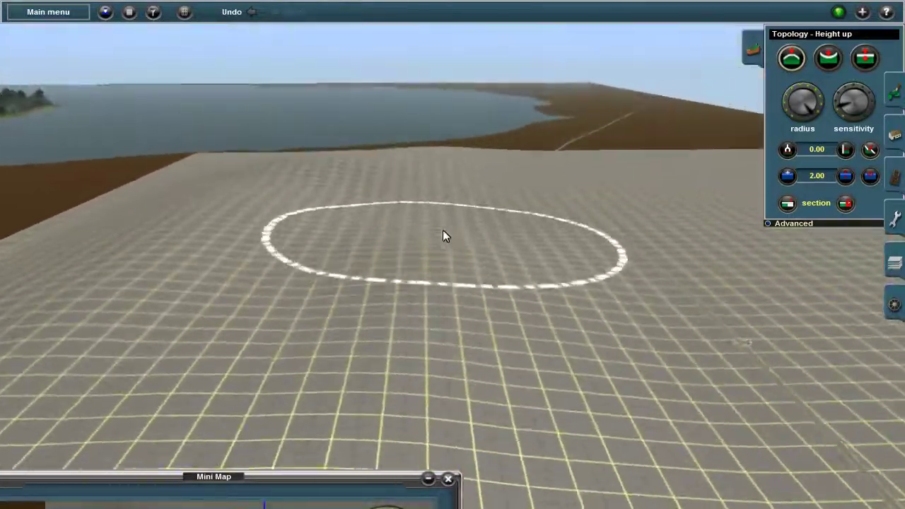
{"action": "right_click_drag", "start_coordinate": [442, 236], "coordinate": [453, 202]}
Jump to an empty baseboard from the map view and reselect Height up there.
{"action": "key", "text": "F4"}
{"action": "key", "text": "m"}
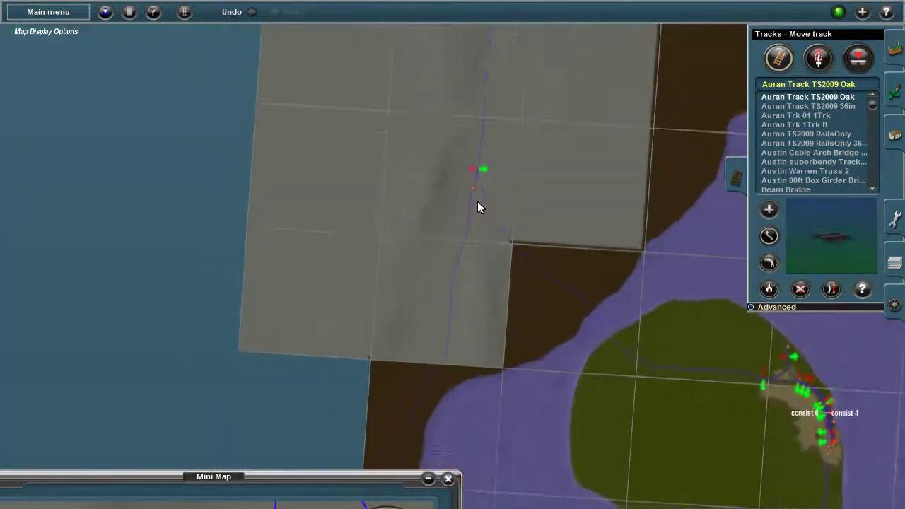
{"action": "scroll", "coordinate": [477, 206], "scroll_direction": "down", "scroll_amount": 10}
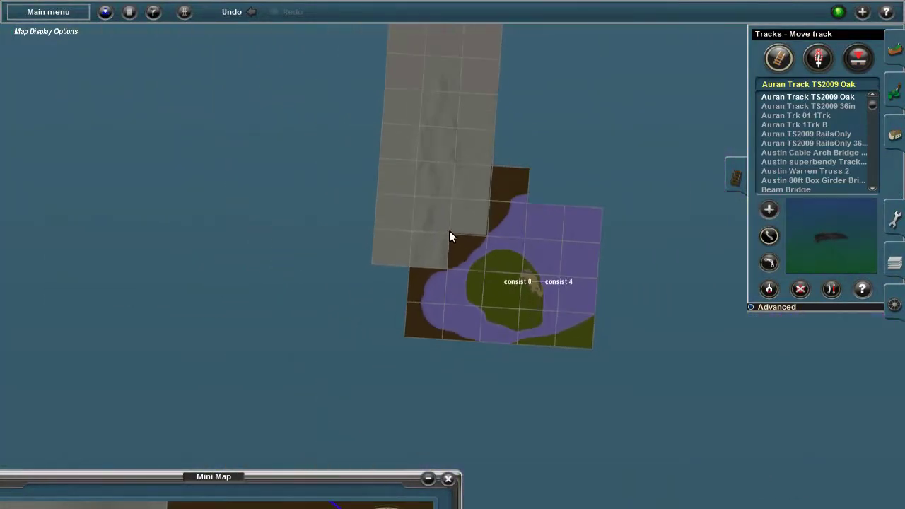
{"action": "scroll", "coordinate": [449, 231], "scroll_direction": "up", "scroll_amount": 10}
{"action": "left_click", "coordinate": [499, 363]}
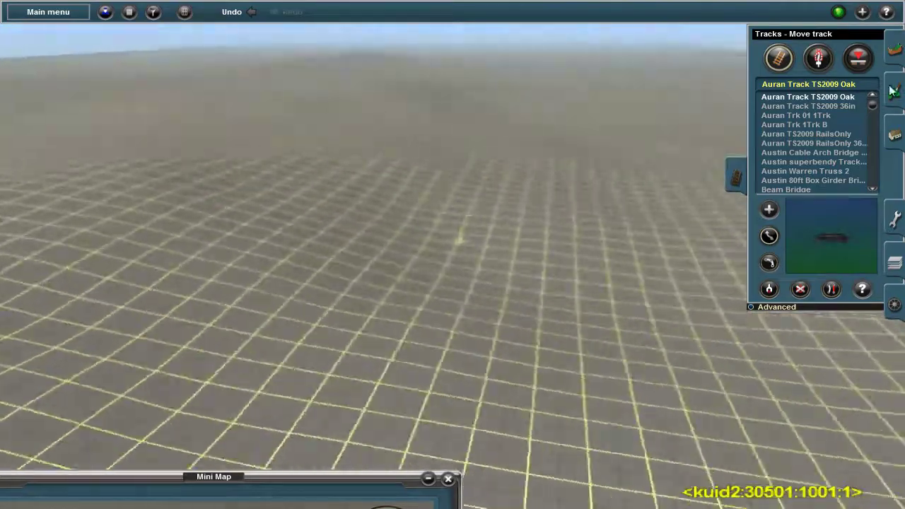
{"action": "left_click", "coordinate": [895, 50]}
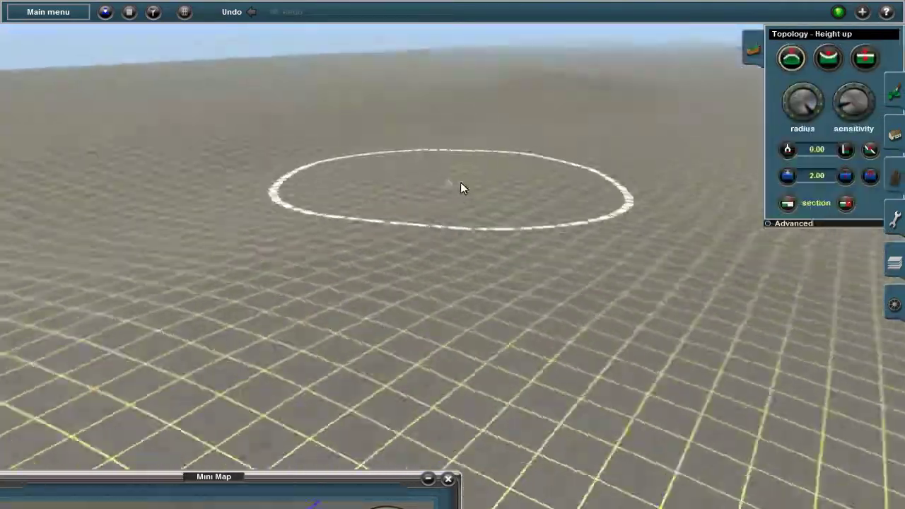
{"action": "mouse_move", "coordinate": [461, 187]}
{"action": "left_mouse_down"}
{"action": "mouse_move", "coordinate": [431, 174]}
{"action": "mouse_move", "coordinate": [460, 166]}
{"action": "mouse_move", "coordinate": [422, 182]}
{"action": "mouse_move", "coordinate": [469, 176]}
{"action": "mouse_move", "coordinate": [342, 265]}
{"action": "mouse_move", "coordinate": [451, 320]}
{"action": "mouse_move", "coordinate": [463, 211]}
{"action": "mouse_move", "coordinate": [452, 204]}
{"action": "mouse_move", "coordinate": [463, 215]}
{"action": "mouse_move", "coordinate": [456, 306]}
{"action": "mouse_move", "coordinate": [451, 242]}
{"action": "mouse_move", "coordinate": [419, 225]}
{"action": "mouse_move", "coordinate": [465, 217]}
{"action": "mouse_move", "coordinate": [394, 223]}
{"action": "mouse_move", "coordinate": [394, 190]}
{"action": "mouse_move", "coordinate": [462, 276]}
{"action": "mouse_move", "coordinate": [467, 208]}
{"action": "mouse_move", "coordinate": [435, 214]}
{"action": "mouse_move", "coordinate": [483, 217]}
{"action": "mouse_move", "coordinate": [427, 224]}
{"action": "mouse_move", "coordinate": [438, 218]}
{"action": "mouse_move", "coordinate": [329, 257]}
{"action": "mouse_move", "coordinate": [500, 241]}
{"action": "mouse_move", "coordinate": [434, 239]}
{"action": "mouse_move", "coordinate": [478, 191]}
{"action": "mouse_move", "coordinate": [450, 186]}
{"action": "mouse_move", "coordinate": [460, 186]}
{"action": "mouse_move", "coordinate": [494, 248]}
{"action": "mouse_move", "coordinate": [434, 299]}
{"action": "mouse_move", "coordinate": [427, 229]}
{"action": "mouse_move", "coordinate": [407, 185]}
{"action": "mouse_move", "coordinate": [448, 210]}
{"action": "mouse_move", "coordinate": [516, 123]}
{"action": "mouse_move", "coordinate": [434, 244]}
{"action": "mouse_move", "coordinate": [457, 326]}
{"action": "mouse_move", "coordinate": [486, 265]}
{"action": "mouse_move", "coordinate": [384, 174]}
{"action": "mouse_move", "coordinate": [575, 312]}
{"action": "mouse_move", "coordinate": [467, 234]}
{"action": "mouse_move", "coordinate": [561, 219]}
{"action": "mouse_move", "coordinate": [446, 275]}
{"action": "mouse_move", "coordinate": [467, 251]}
{"action": "mouse_move", "coordinate": [544, 241]}
{"action": "mouse_move", "coordinate": [493, 195]}
{"action": "mouse_move", "coordinate": [605, 328]}
{"action": "mouse_move", "coordinate": [414, 281]}
{"action": "mouse_move", "coordinate": [423, 225]}
{"action": "mouse_move", "coordinate": [478, 193]}
{"action": "mouse_move", "coordinate": [400, 138]}
{"action": "mouse_move", "coordinate": [267, 282]}
{"action": "mouse_move", "coordinate": [433, 218]}
{"action": "mouse_move", "coordinate": [563, 268]}
{"action": "mouse_move", "coordinate": [474, 224]}
{"action": "mouse_move", "coordinate": [475, 346]}
{"action": "mouse_move", "coordinate": [574, 300]}
{"action": "mouse_move", "coordinate": [616, 261]}
{"action": "mouse_move", "coordinate": [657, 265]}
{"action": "mouse_move", "coordinate": [480, 259]}
{"action": "mouse_move", "coordinate": [483, 239]}
{"action": "mouse_move", "coordinate": [461, 175]}
{"action": "mouse_move", "coordinate": [447, 176]}
{"action": "mouse_move", "coordinate": [455, 174]}
{"action": "mouse_move", "coordinate": [759, 335]}
{"action": "mouse_move", "coordinate": [410, 171]}
{"action": "mouse_move", "coordinate": [462, 259]}
{"action": "mouse_move", "coordinate": [489, 183]}
{"action": "mouse_move", "coordinate": [426, 158]}
{"action": "mouse_move", "coordinate": [311, 275]}
{"action": "mouse_move", "coordinate": [503, 144]}
{"action": "mouse_move", "coordinate": [473, 311]}
{"action": "mouse_move", "coordinate": [197, 222]}
{"action": "mouse_move", "coordinate": [508, 247]}
{"action": "mouse_move", "coordinate": [393, 317]}
{"action": "mouse_move", "coordinate": [354, 221]}
{"action": "mouse_move", "coordinate": [493, 273]}
{"action": "mouse_move", "coordinate": [528, 257]}
{"action": "mouse_move", "coordinate": [456, 198]}
{"action": "mouse_move", "coordinate": [523, 262]}
{"action": "mouse_move", "coordinate": [202, 209]}
{"action": "mouse_move", "coordinate": [485, 200]}
{"action": "mouse_move", "coordinate": [455, 172]}
{"action": "mouse_move", "coordinate": [709, 380]}
{"action": "mouse_move", "coordinate": [318, 257]}
{"action": "mouse_move", "coordinate": [615, 276]}
{"action": "mouse_move", "coordinate": [428, 287]}
{"action": "mouse_move", "coordinate": [503, 219]}
{"action": "mouse_move", "coordinate": [464, 220]}
{"action": "mouse_move", "coordinate": [440, 247]}
{"action": "mouse_move", "coordinate": [454, 235]}
{"action": "mouse_move", "coordinate": [499, 244]}
{"action": "mouse_move", "coordinate": [535, 172]}
{"action": "mouse_move", "coordinate": [467, 330]}
{"action": "mouse_move", "coordinate": [452, 214]}
{"action": "mouse_move", "coordinate": [381, 290]}
{"action": "mouse_move", "coordinate": [301, 268]}
{"action": "mouse_move", "coordinate": [619, 236]}
{"action": "mouse_move", "coordinate": [484, 213]}
{"action": "mouse_move", "coordinate": [434, 241]}
{"action": "mouse_move", "coordinate": [498, 332]}
{"action": "mouse_move", "coordinate": [655, 300]}
{"action": "mouse_move", "coordinate": [297, 207]}
{"action": "mouse_move", "coordinate": [470, 201]}
{"action": "mouse_move", "coordinate": [539, 279]}
{"action": "mouse_move", "coordinate": [339, 232]}
{"action": "mouse_move", "coordinate": [376, 227]}
{"action": "left_mouse_up"}
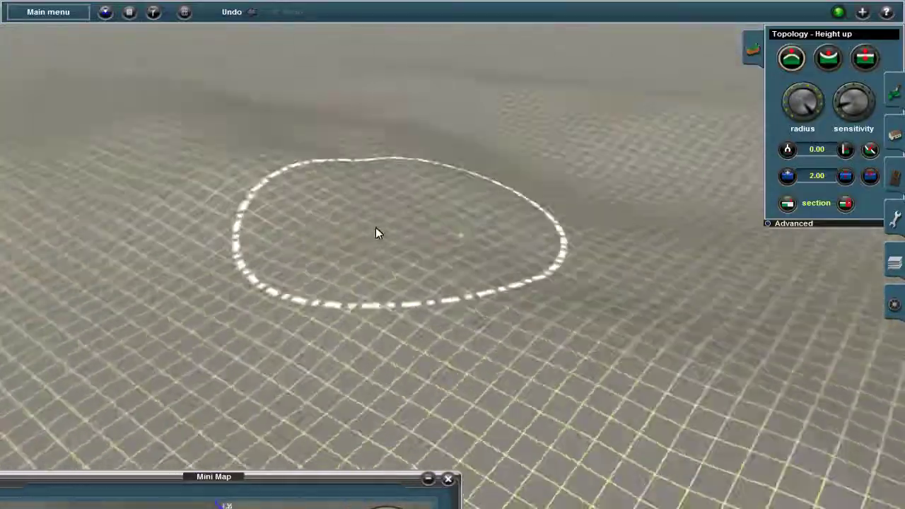
Lower the camera to look across the newly raised rounded drumlin hills.
{"action": "right_click_drag", "start_coordinate": [376, 233], "coordinate": [457, 263]}
Return to Height up with a wider brush radius and orbit around the track.
{"action": "left_click", "coordinate": [864, 58]}
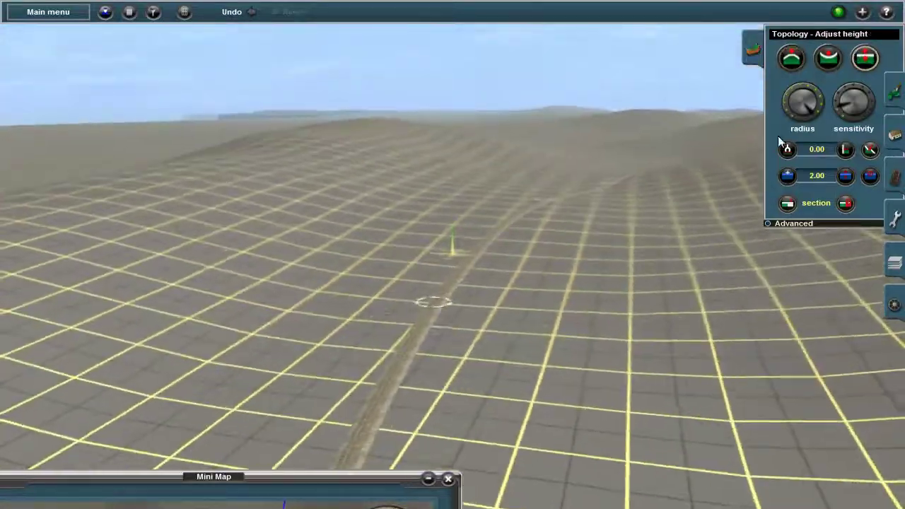
{"action": "mouse_move", "coordinate": [509, 233]}
{"action": "right_mouse_down"}
{"action": "mouse_move", "coordinate": [495, 226]}
{"action": "mouse_move", "coordinate": [517, 223]}
{"action": "mouse_move", "coordinate": [462, 240]}
{"action": "mouse_move", "coordinate": [486, 332]}
{"action": "mouse_move", "coordinate": [485, 307]}
{"action": "mouse_move", "coordinate": [476, 313]}
{"action": "mouse_move", "coordinate": [471, 209]}
{"action": "mouse_move", "coordinate": [519, 194]}
{"action": "mouse_move", "coordinate": [545, 226]}
{"action": "mouse_move", "coordinate": [566, 258]}
{"action": "mouse_move", "coordinate": [408, 219]}
{"action": "mouse_move", "coordinate": [469, 244]}
{"action": "mouse_move", "coordinate": [530, 226]}
{"action": "mouse_move", "coordinate": [474, 205]}
{"action": "mouse_move", "coordinate": [496, 166]}
{"action": "mouse_move", "coordinate": [430, 303]}
{"action": "mouse_move", "coordinate": [441, 229]}
{"action": "mouse_move", "coordinate": [402, 365]}
{"action": "mouse_move", "coordinate": [452, 249]}
{"action": "mouse_move", "coordinate": [473, 241]}
{"action": "mouse_move", "coordinate": [398, 311]}
{"action": "mouse_move", "coordinate": [675, 201]}
{"action": "mouse_move", "coordinate": [495, 163]}
{"action": "mouse_move", "coordinate": [448, 134]}
{"action": "mouse_move", "coordinate": [462, 246]}
{"action": "mouse_move", "coordinate": [364, 295]}
{"action": "mouse_move", "coordinate": [355, 228]}
{"action": "mouse_move", "coordinate": [440, 353]}
{"action": "mouse_move", "coordinate": [525, 327]}
{"action": "mouse_move", "coordinate": [462, 253]}
{"action": "mouse_move", "coordinate": [461, 233]}
{"action": "mouse_move", "coordinate": [498, 226]}
{"action": "mouse_move", "coordinate": [422, 201]}
{"action": "mouse_move", "coordinate": [374, 145]}
{"action": "mouse_move", "coordinate": [521, 216]}
{"action": "mouse_move", "coordinate": [598, 210]}
{"action": "mouse_move", "coordinate": [854, 90]}
{"action": "mouse_move", "coordinate": [641, 205]}
{"action": "mouse_move", "coordinate": [557, 330]}
{"action": "mouse_move", "coordinate": [444, 248]}
{"action": "mouse_move", "coordinate": [453, 213]}
{"action": "mouse_move", "coordinate": [472, 238]}
{"action": "mouse_move", "coordinate": [462, 256]}
{"action": "mouse_move", "coordinate": [611, 251]}
{"action": "mouse_move", "coordinate": [503, 330]}
{"action": "mouse_move", "coordinate": [462, 337]}
{"action": "mouse_move", "coordinate": [514, 294]}
{"action": "mouse_move", "coordinate": [585, 273]}
{"action": "right_mouse_up"}
{"action": "key", "text": "F4"}
{"action": "key", "text": "F1"}
{"action": "left_click", "coordinate": [363, 295]}
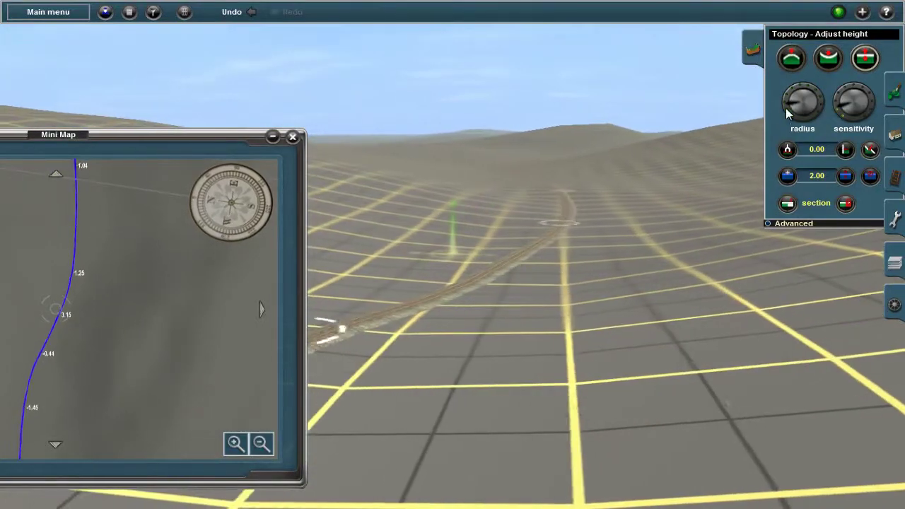
{"action": "left_click_drag", "start_coordinate": [785, 107], "coordinate": [847, 126]}
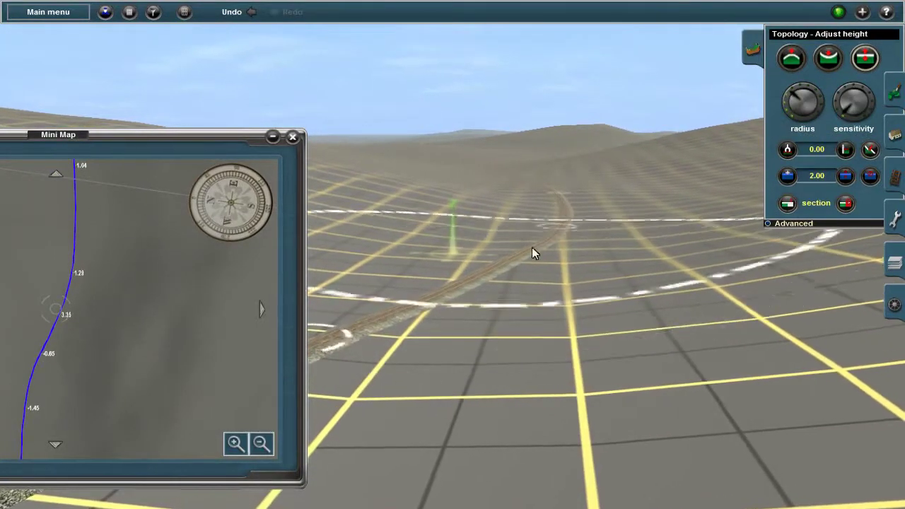
{"action": "mouse_move", "coordinate": [531, 253]}
{"action": "right_mouse_down"}
{"action": "mouse_move", "coordinate": [481, 333]}
{"action": "mouse_move", "coordinate": [451, 242]}
{"action": "mouse_move", "coordinate": [509, 261]}
{"action": "mouse_move", "coordinate": [384, 265]}
{"action": "mouse_move", "coordinate": [456, 253]}
{"action": "right_mouse_up"}
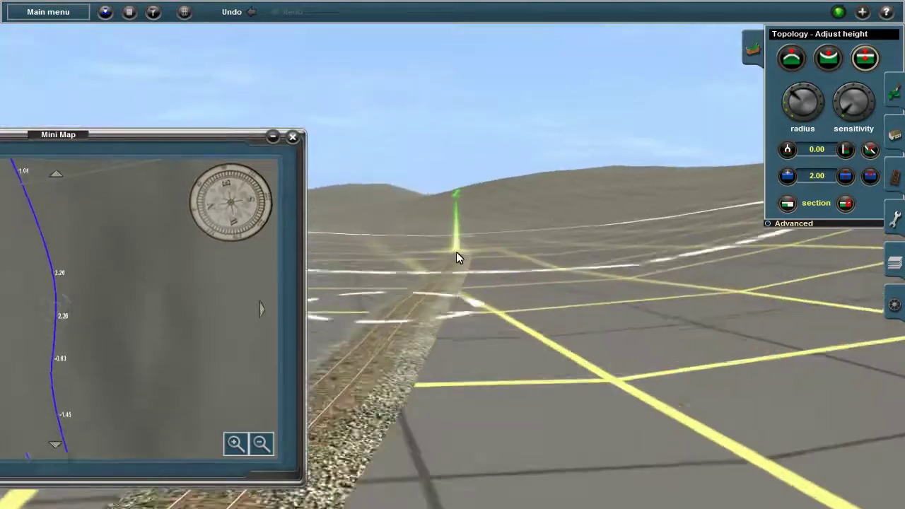
{"action": "scroll", "coordinate": [430, 326], "scroll_direction": "down", "scroll_amount": 5}
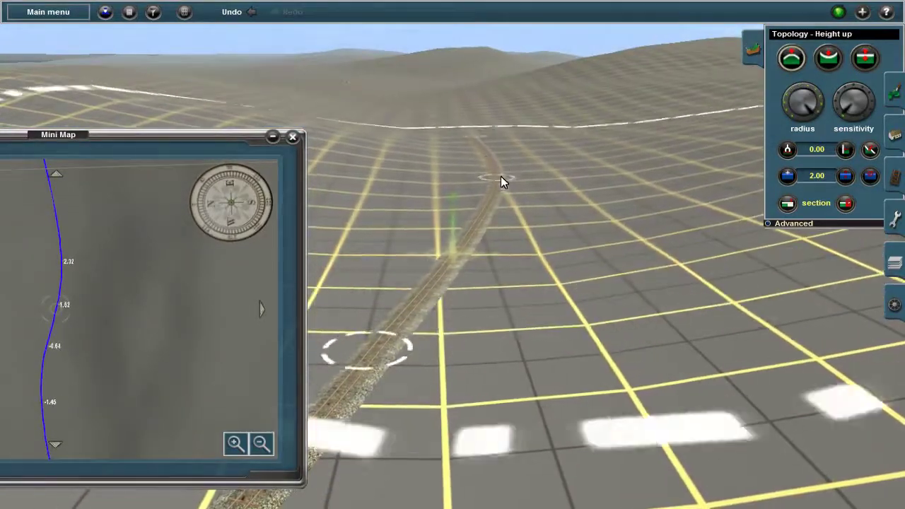
{"action": "right_click_drag", "start_coordinate": [500, 176], "coordinate": [475, 271]}
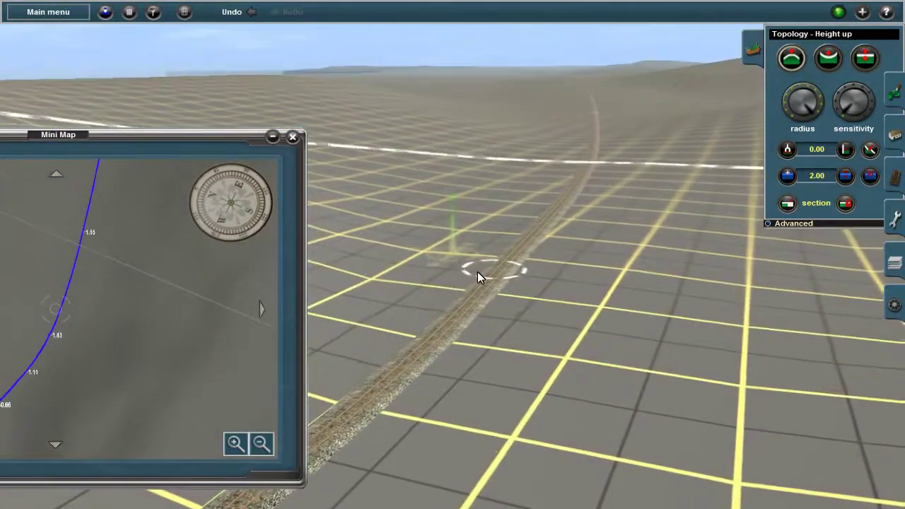
Close the mini map and return to the 3-D view over the coastal ground.
{"action": "key", "text": "m"}
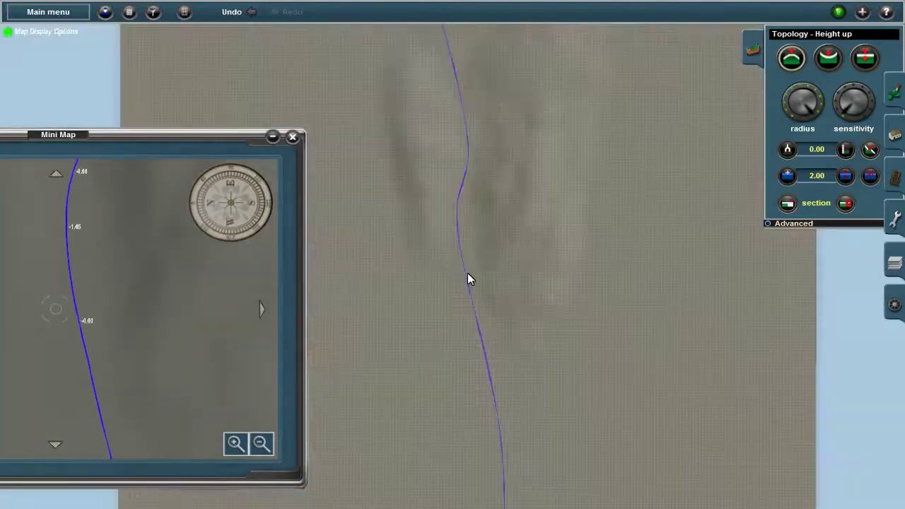
{"action": "key", "text": "m"}
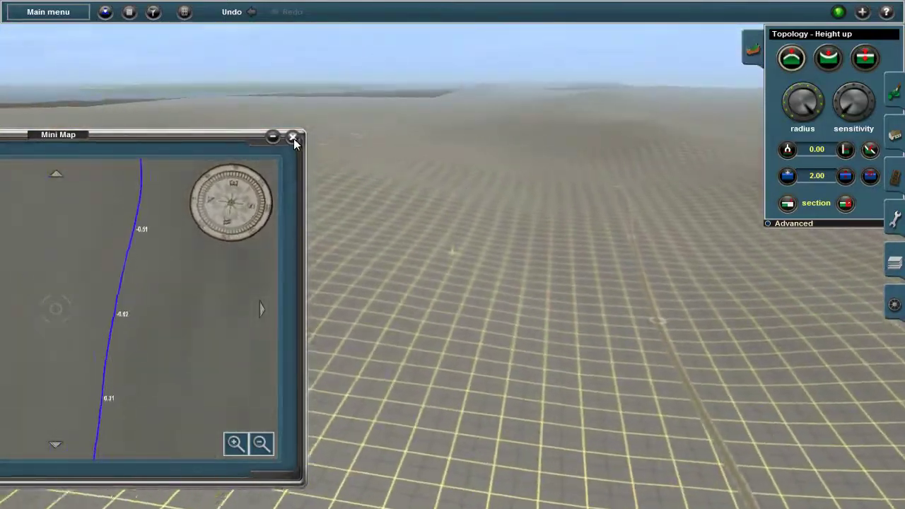
{"action": "left_click", "coordinate": [293, 138]}
{"action": "key", "text": "m"}
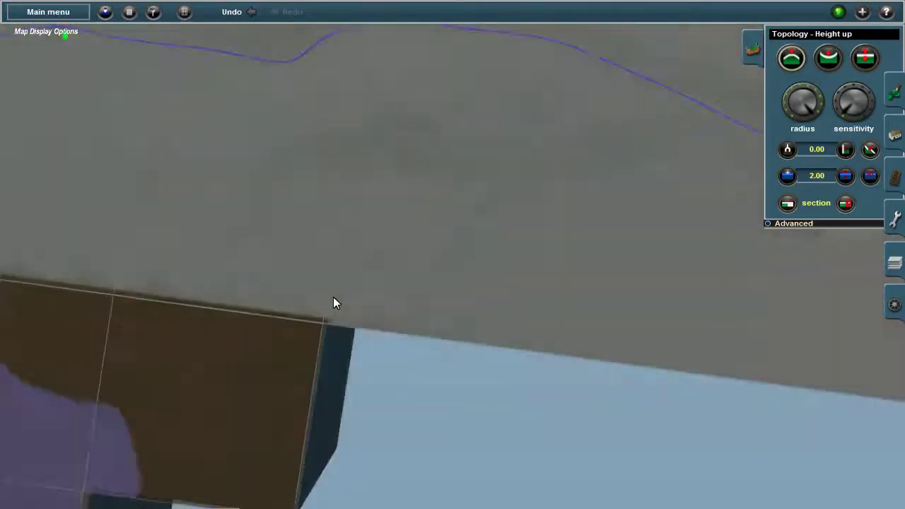
{"action": "key", "text": "m"}
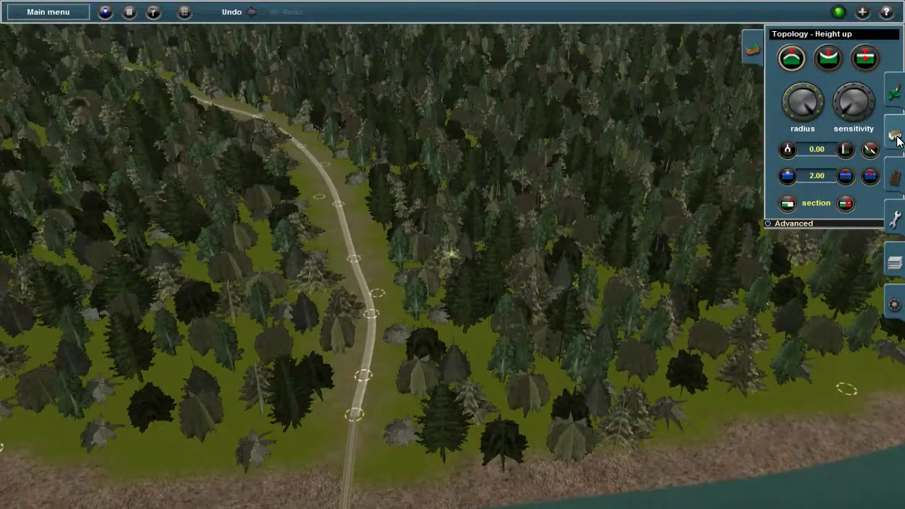
Paint dark green grass over the brown ground along the bluff and shoreline.
{"action": "left_click", "coordinate": [895, 137]}
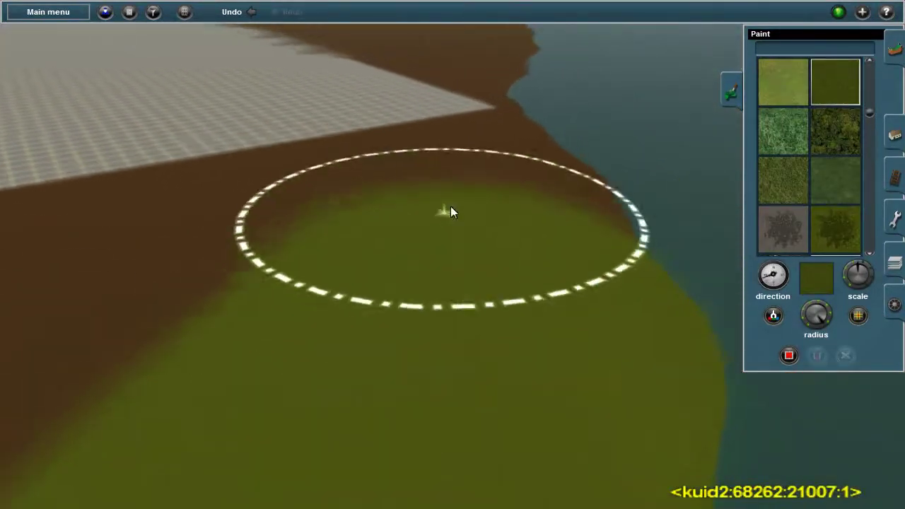
{"action": "key", "text": "Left"}
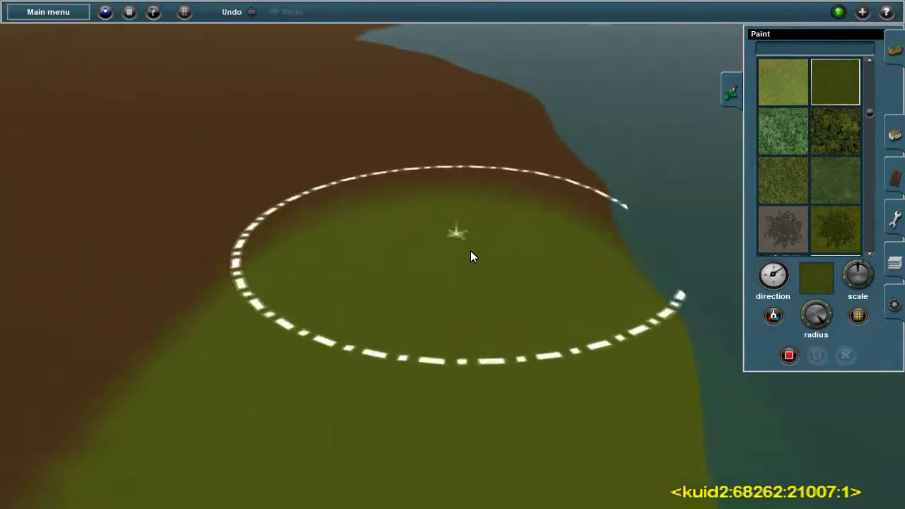
{"action": "key", "text": "Left"}
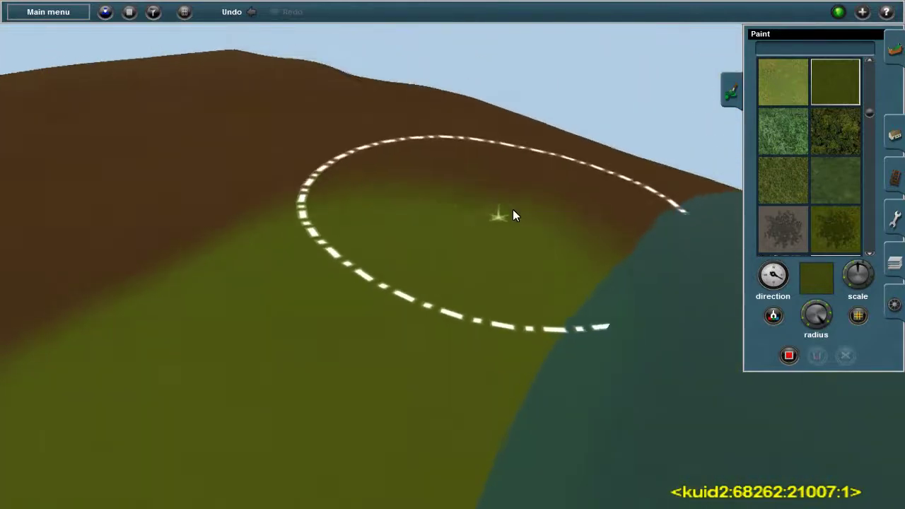
{"action": "key", "text": "Left"}
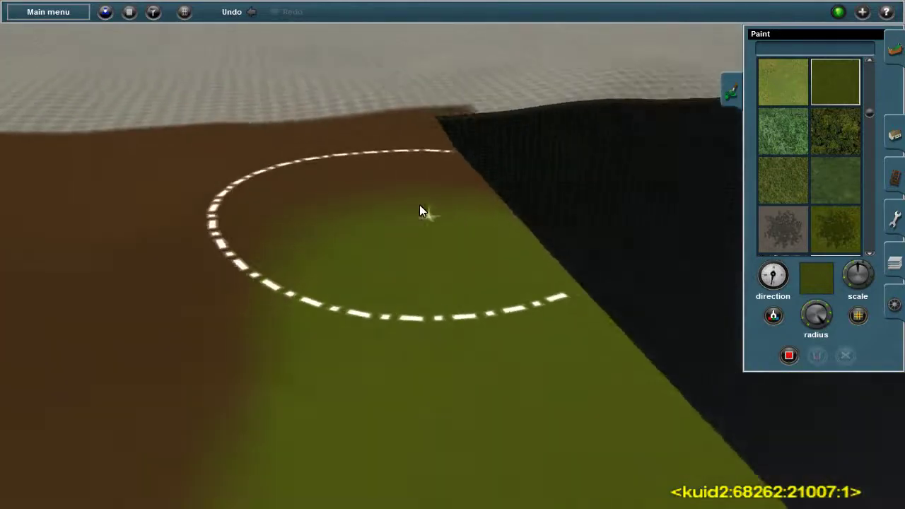
{"action": "key", "text": "Left"}
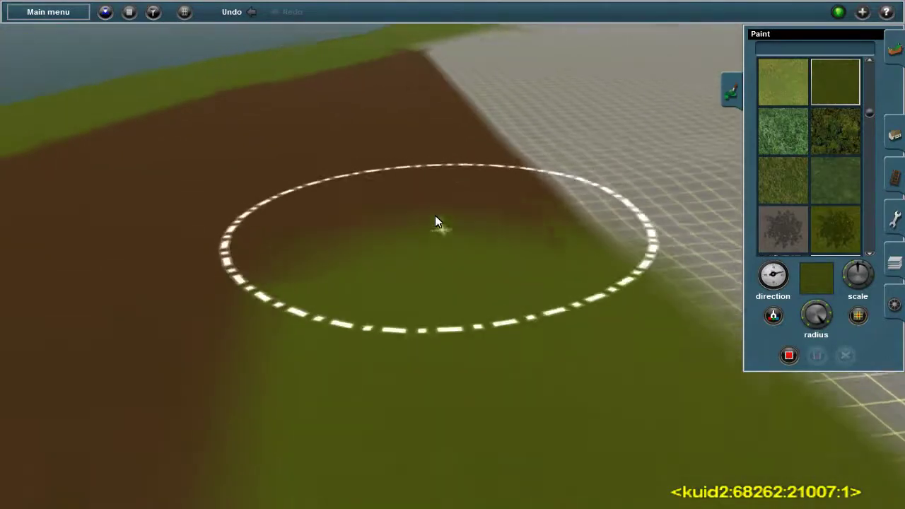
{"action": "key", "text": "Left"}
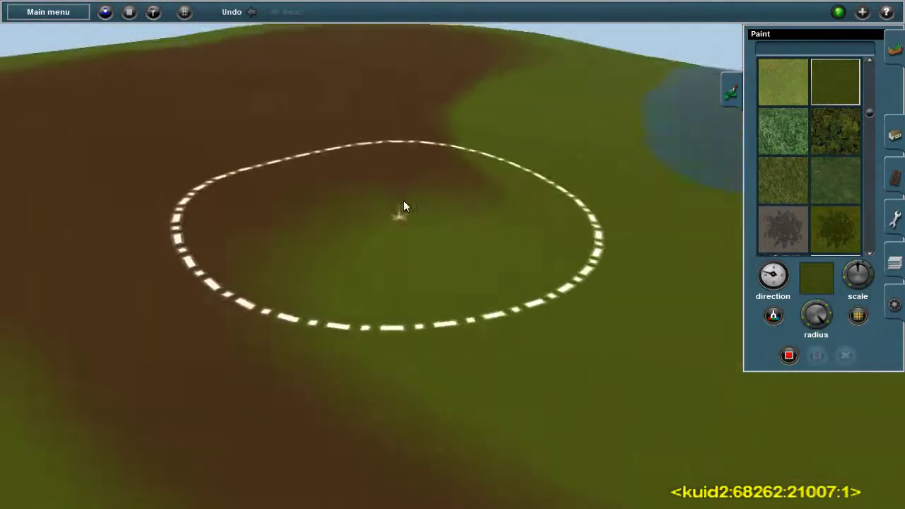
{"action": "key", "text": "Left"}
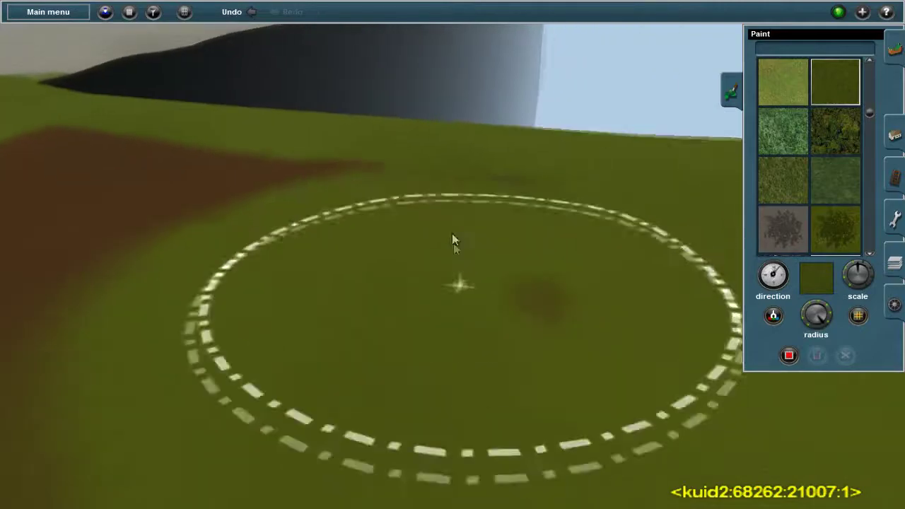
{"action": "key", "text": "Left"}
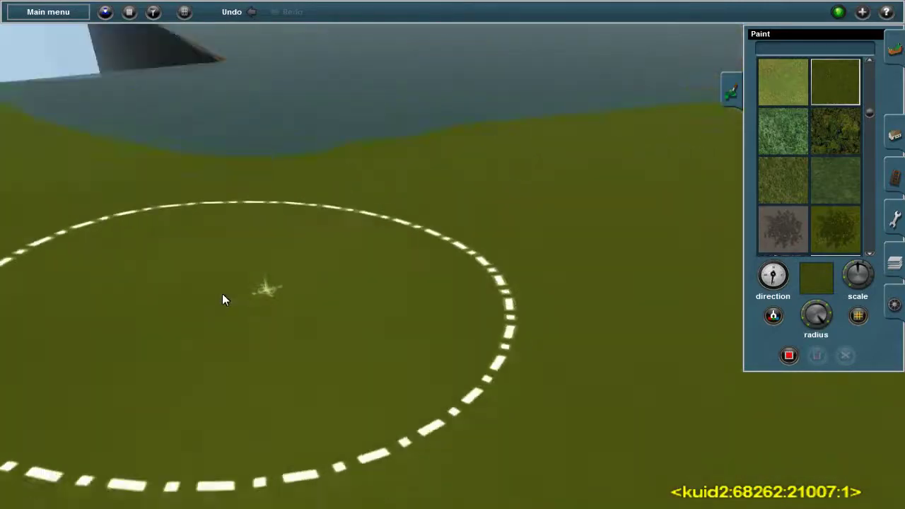
{"action": "key", "text": "Left"}
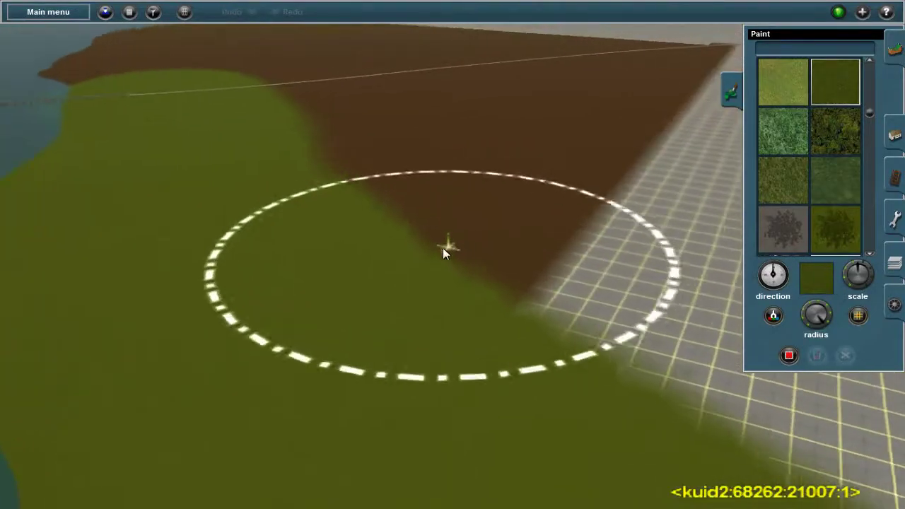
{"action": "key", "text": "Left"}
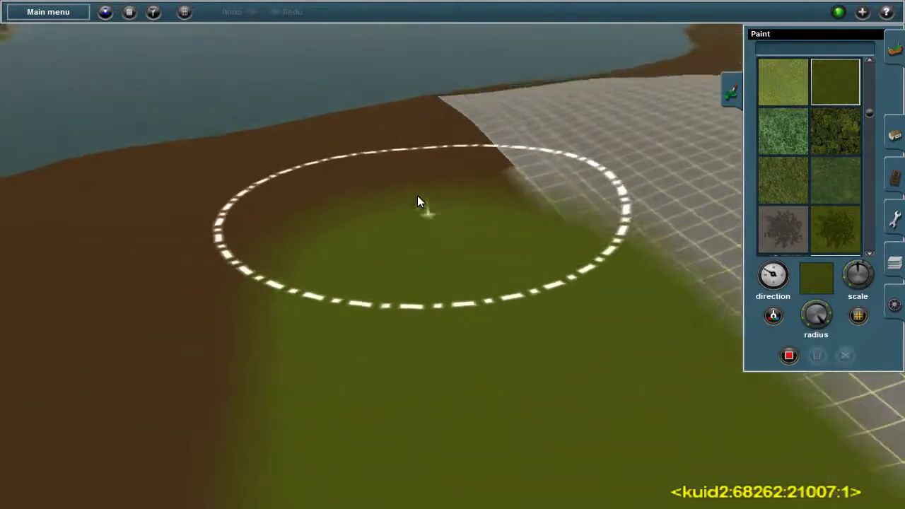
{"action": "key", "text": "Left"}
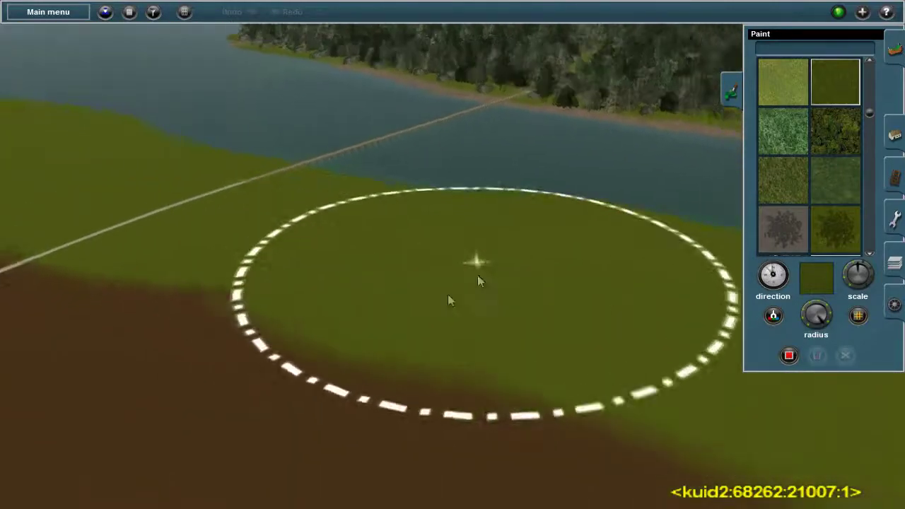
{"action": "key", "text": "Left"}
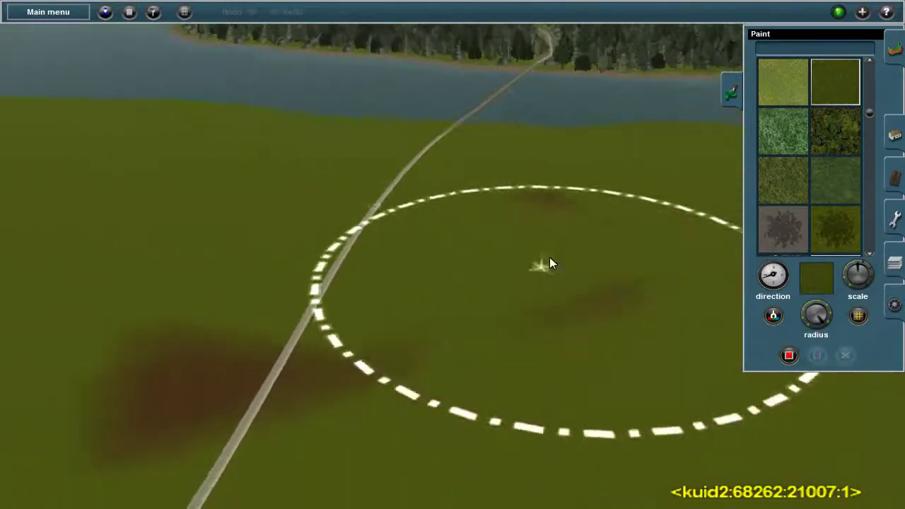
Zoom over the painted terrain to check grass coverage beside the track.
{"action": "scroll", "coordinate": [443, 262], "scroll_direction": "down", "scroll_amount": 10}
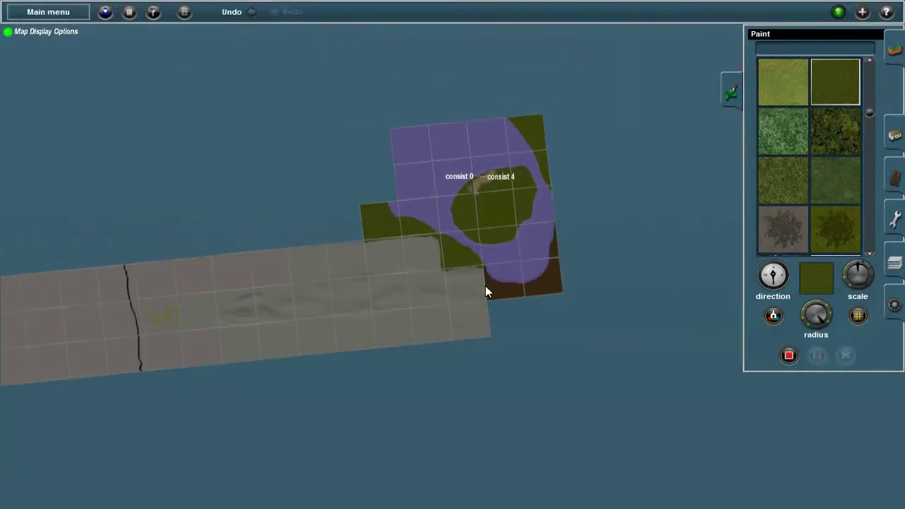
{"action": "scroll", "coordinate": [485, 290], "scroll_direction": "up", "scroll_amount": 10}
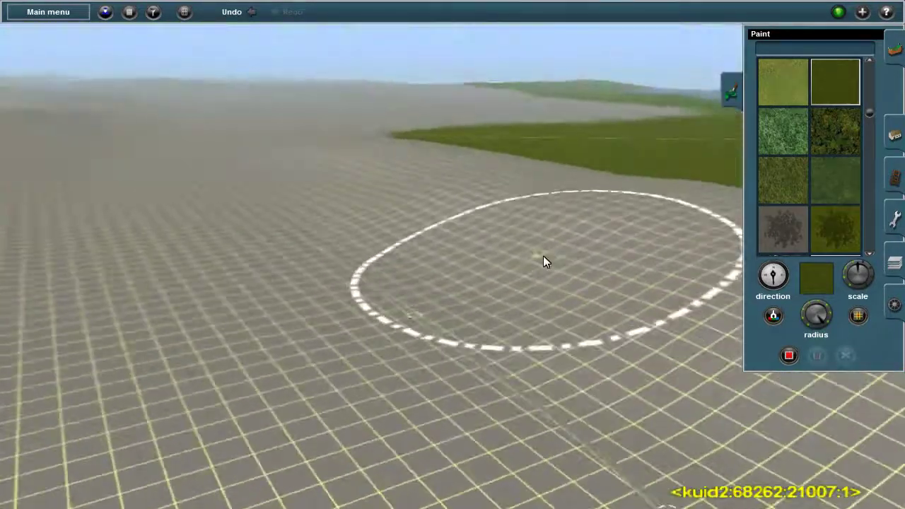
{"action": "scroll", "coordinate": [543, 262], "scroll_direction": "down", "scroll_amount": 5}
{"action": "scroll", "coordinate": [398, 193], "scroll_direction": "up", "scroll_amount": 2}
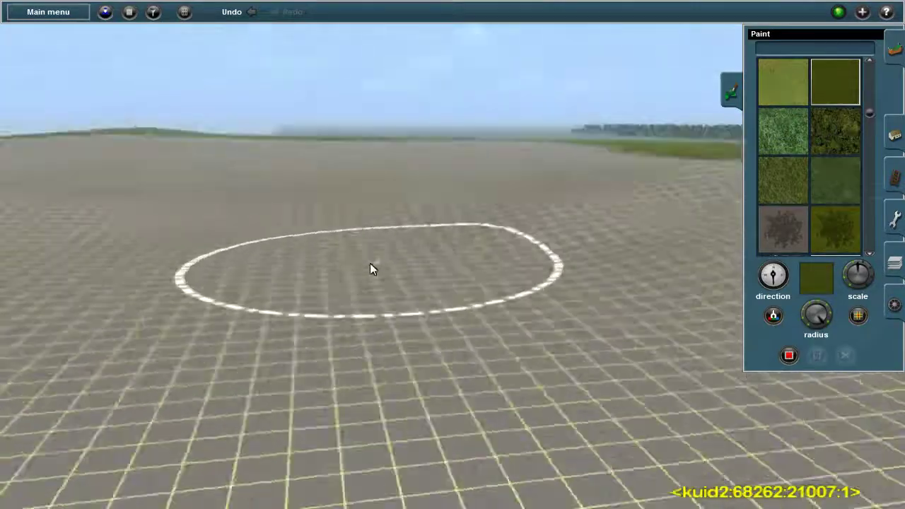
{"action": "scroll", "coordinate": [369, 263], "scroll_direction": "up", "scroll_amount": 2}
Reselect Height up and zoom and rotate the view around the grey terrain strip.
{"action": "left_click", "coordinate": [731, 90]}
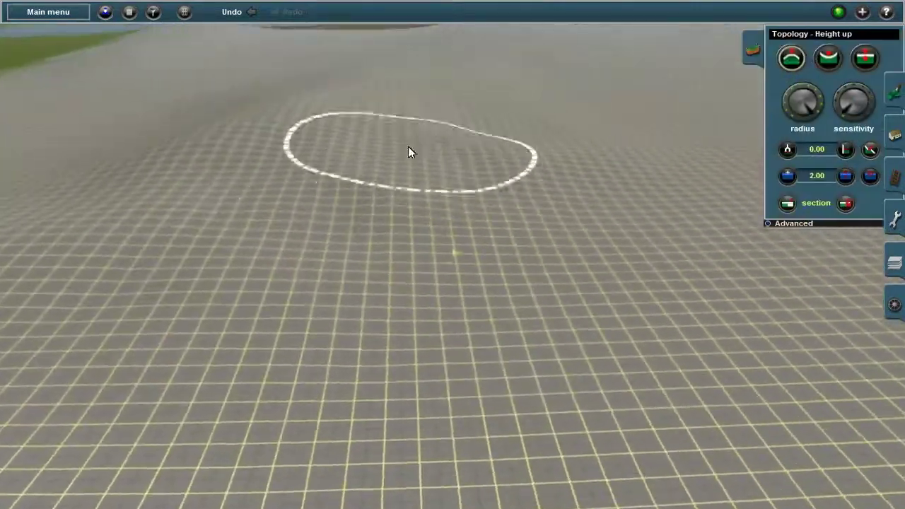
{"action": "scroll", "coordinate": [408, 153], "scroll_direction": "up", "scroll_amount": 4}
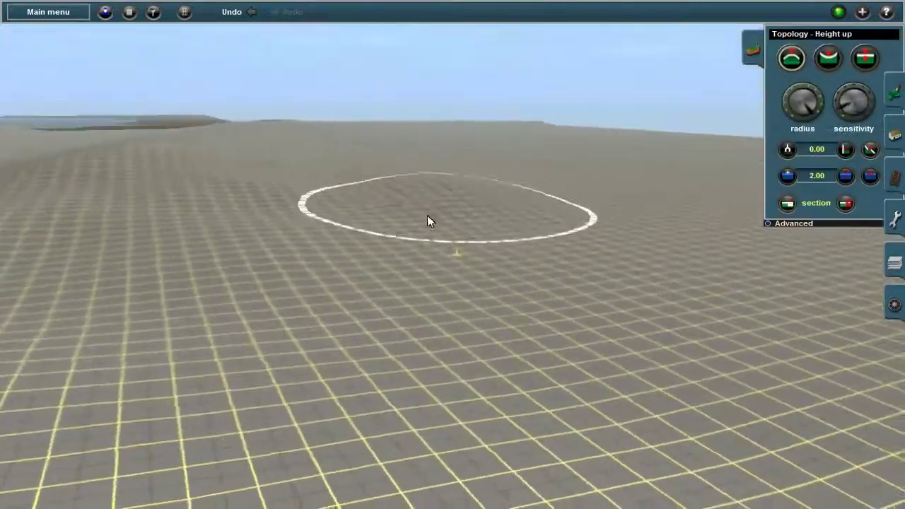
{"action": "key", "text": "Left"}
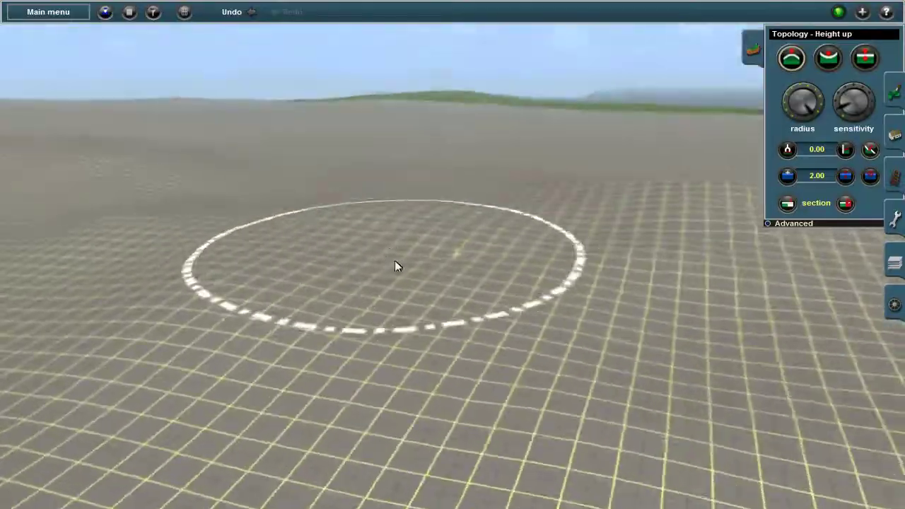
{"action": "key", "text": "Right"}
{"action": "scroll", "coordinate": [444, 276], "scroll_direction": "up", "scroll_amount": 3}
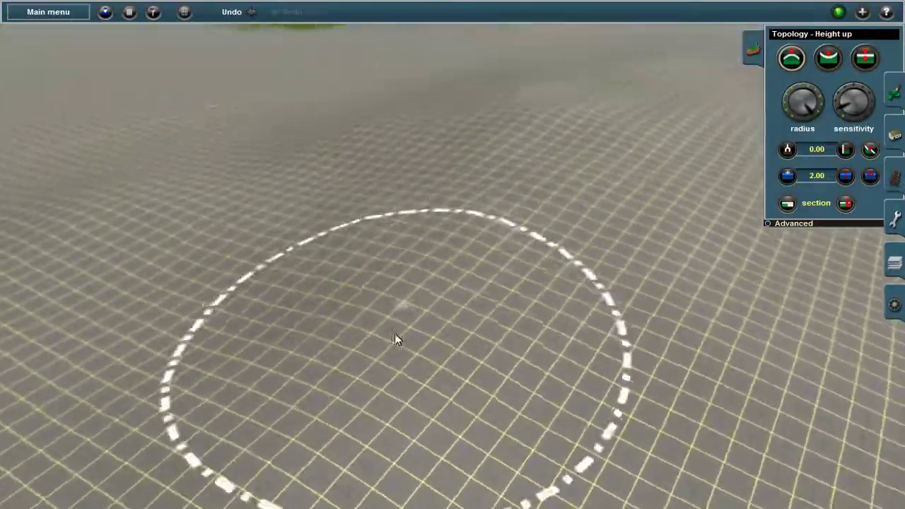
{"action": "scroll", "coordinate": [395, 333], "scroll_direction": "down", "scroll_amount": 3}
{"action": "scroll", "coordinate": [385, 241], "scroll_direction": "up", "scroll_amount": 4}
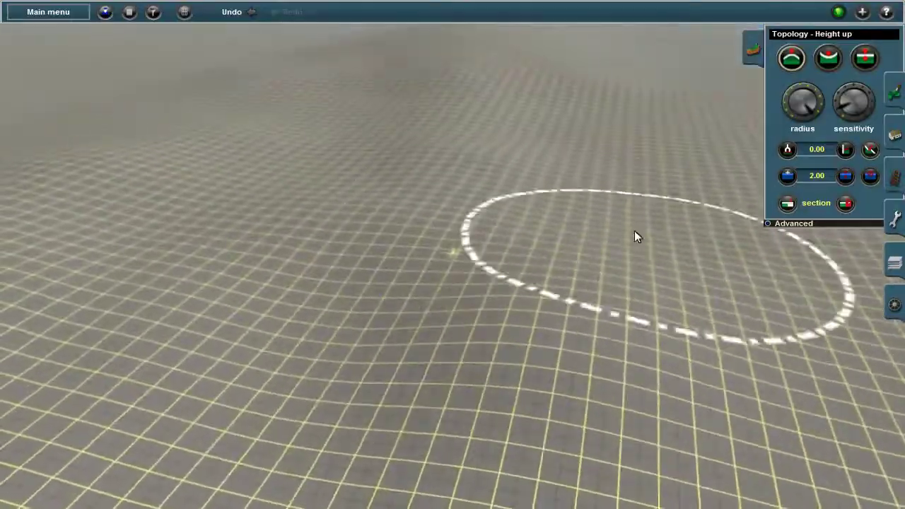
{"action": "scroll", "coordinate": [469, 267], "scroll_direction": "down", "scroll_amount": 5}
{"action": "scroll", "coordinate": [421, 240], "scroll_direction": "up", "scroll_amount": 4}
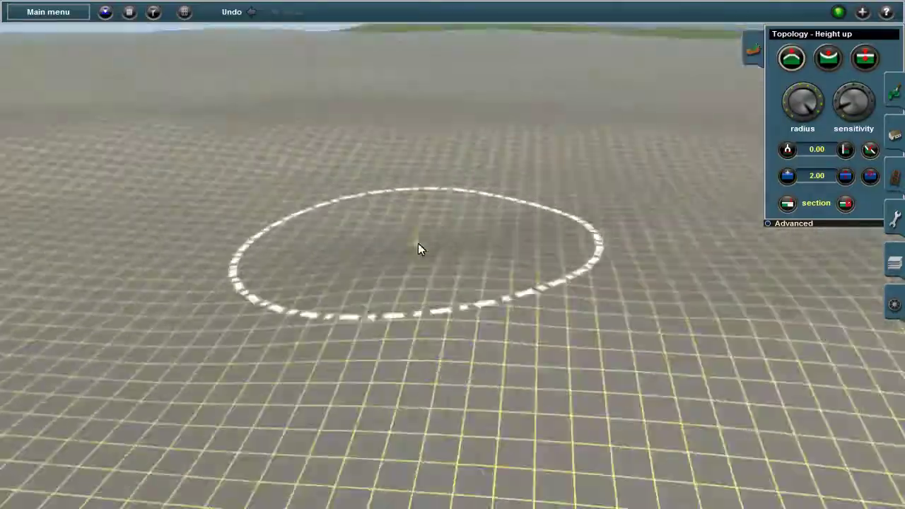
{"action": "key", "text": "Right"}
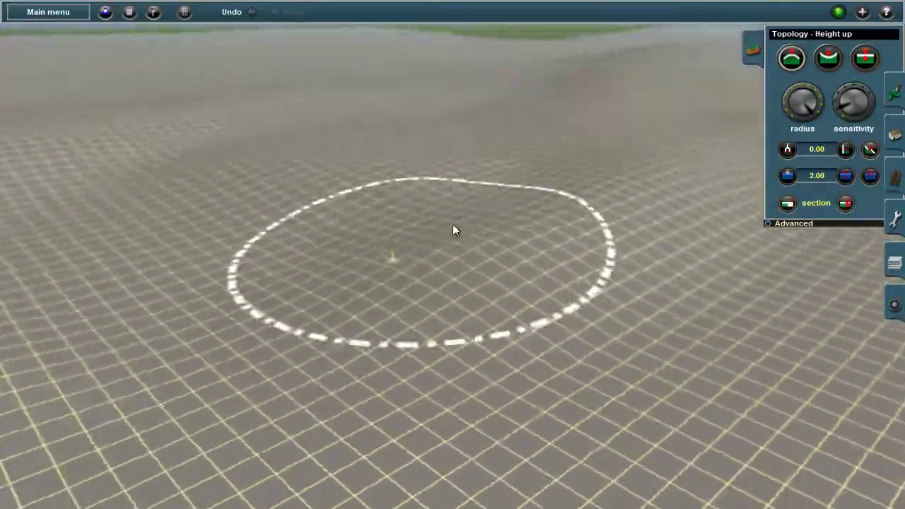
{"action": "scroll", "coordinate": [453, 229], "scroll_direction": "down", "scroll_amount": 4}
{"action": "scroll", "coordinate": [490, 253], "scroll_direction": "up", "scroll_amount": 4}
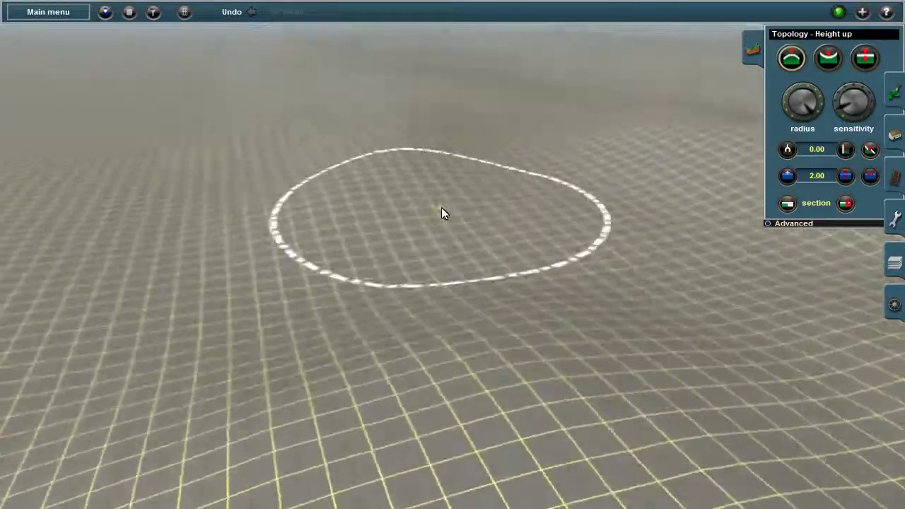
{"action": "key", "text": "Left"}
{"action": "scroll", "coordinate": [532, 214], "scroll_direction": "down", "scroll_amount": 3}
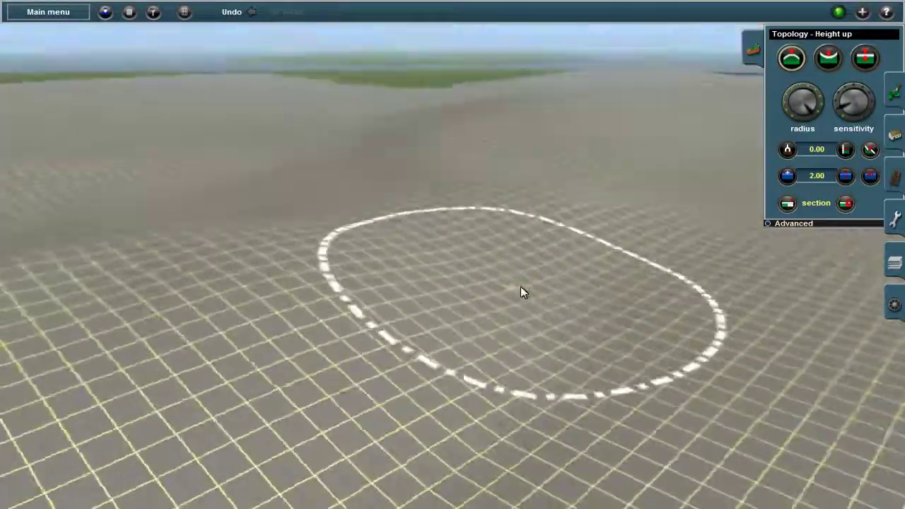
{"action": "scroll", "coordinate": [560, 197], "scroll_direction": "down", "scroll_amount": 3}
{"action": "scroll", "coordinate": [552, 213], "scroll_direction": "up", "scroll_amount": 3}
{"action": "scroll", "coordinate": [643, 204], "scroll_direction": "down", "scroll_amount": 3}
{"action": "scroll", "coordinate": [369, 237], "scroll_direction": "up", "scroll_amount": 3}
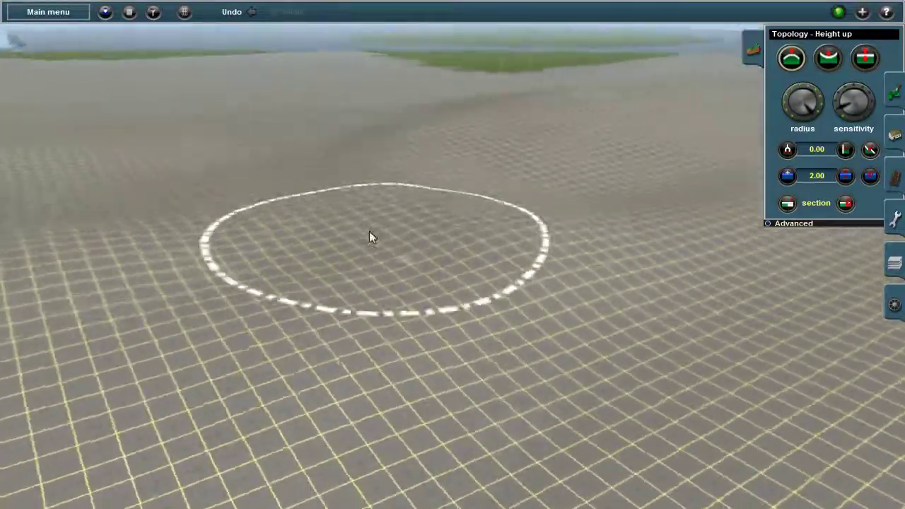
{"action": "scroll", "coordinate": [601, 198], "scroll_direction": "down", "scroll_amount": 3}
{"action": "scroll", "coordinate": [330, 219], "scroll_direction": "up", "scroll_amount": 3}
{"action": "scroll", "coordinate": [376, 247], "scroll_direction": "up", "scroll_amount": 2}
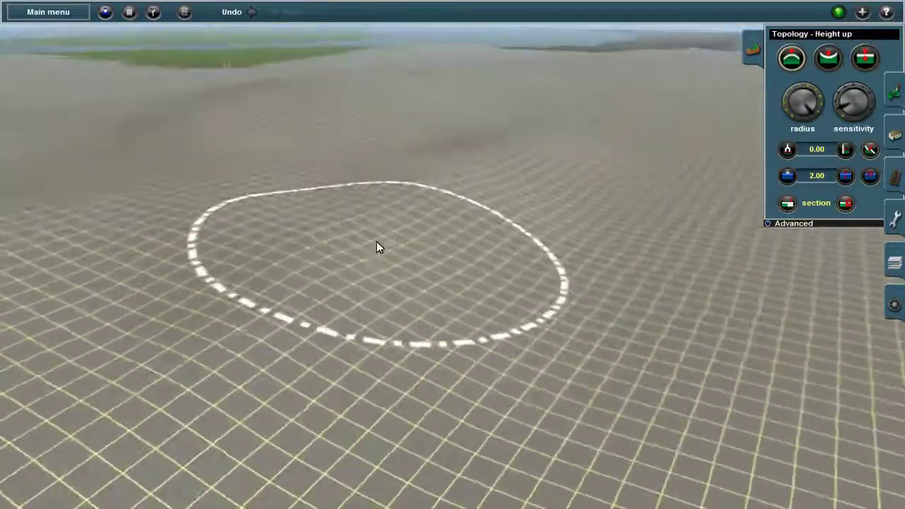
{"action": "scroll", "coordinate": [424, 184], "scroll_direction": "down", "scroll_amount": 3}
{"action": "scroll", "coordinate": [495, 212], "scroll_direction": "up", "scroll_amount": 3}
Check the strip on the top-down map and return to the 3-D view.
{"action": "key", "text": "m"}
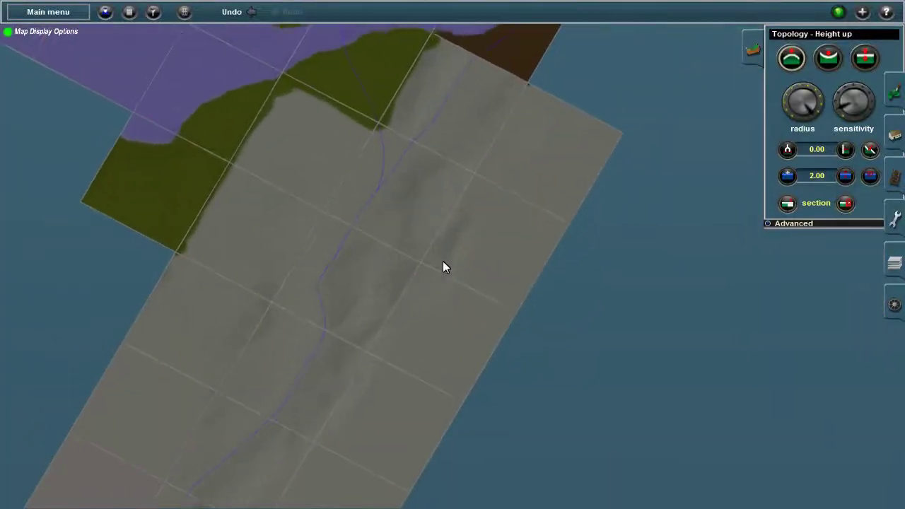
{"action": "scroll", "coordinate": [438, 272], "scroll_direction": "up", "scroll_amount": 3}
{"action": "scroll", "coordinate": [424, 287], "scroll_direction": "down", "scroll_amount": 4}
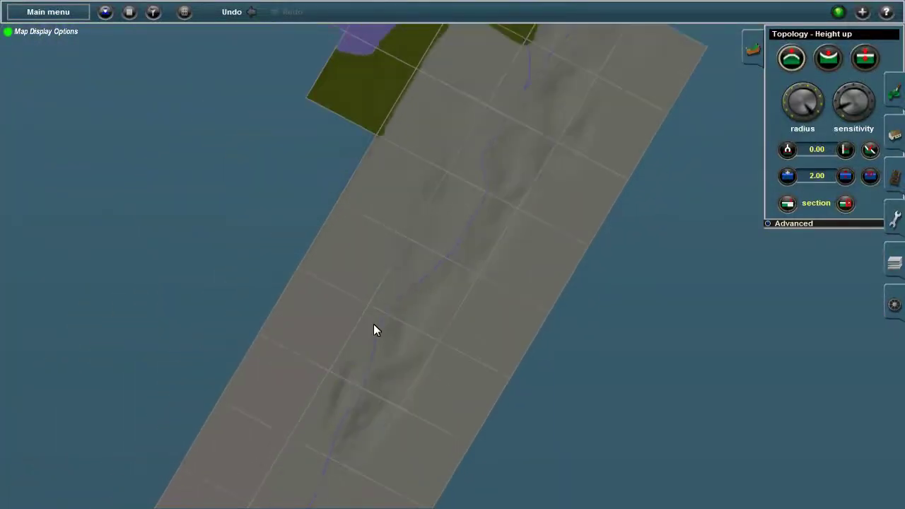
{"action": "scroll", "coordinate": [431, 268], "scroll_direction": "up", "scroll_amount": 2}
{"action": "key", "text": "m"}
{"action": "scroll", "coordinate": [452, 212], "scroll_direction": "up", "scroll_amount": 4}
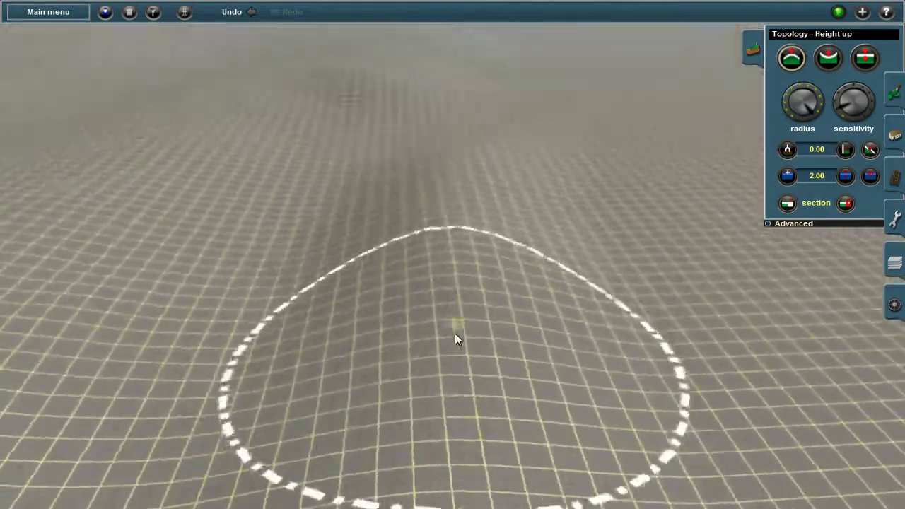
{"action": "scroll", "coordinate": [438, 318], "scroll_direction": "down", "scroll_amount": 4}
Raise and extend a rounded hump beside the drumlins, then view it on the map.
{"action": "right_click_drag", "start_coordinate": [450, 218], "coordinate": [425, 231]}
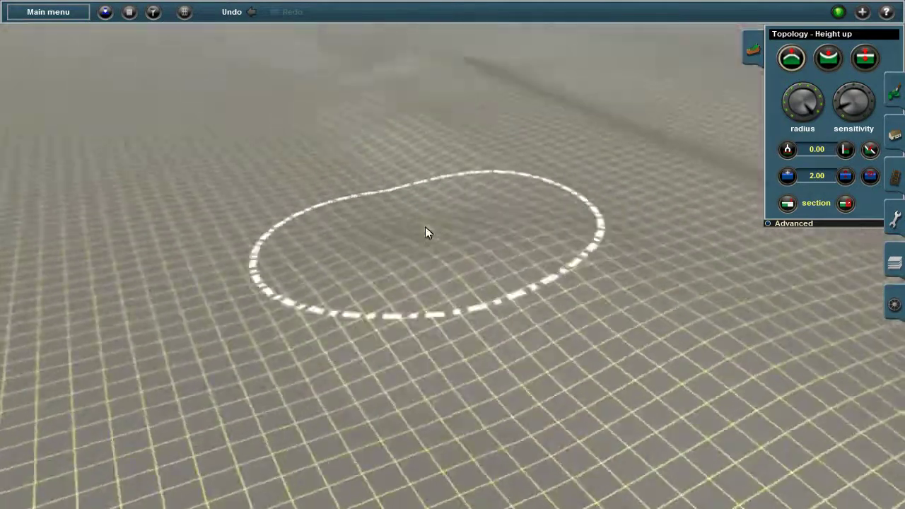
{"action": "mouse_move", "coordinate": [425, 232]}
{"action": "left_mouse_down"}
{"action": "mouse_move", "coordinate": [479, 198]}
{"action": "mouse_move", "coordinate": [434, 206]}
{"action": "mouse_move", "coordinate": [457, 222]}
{"action": "mouse_move", "coordinate": [262, 303]}
{"action": "mouse_move", "coordinate": [616, 333]}
{"action": "left_mouse_up"}
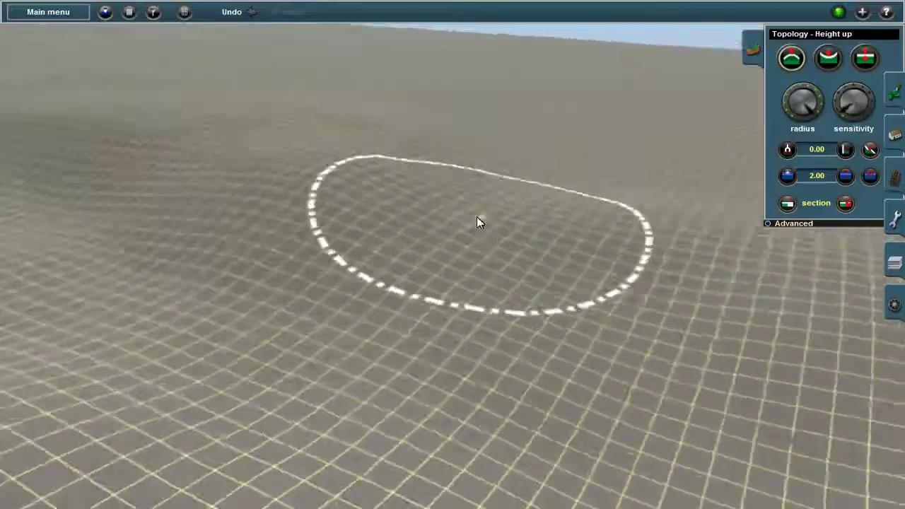
{"action": "mouse_move", "coordinate": [477, 222]}
{"action": "left_mouse_down"}
{"action": "mouse_move", "coordinate": [282, 272]}
{"action": "mouse_move", "coordinate": [363, 228]}
{"action": "mouse_move", "coordinate": [455, 228]}
{"action": "mouse_move", "coordinate": [422, 224]}
{"action": "mouse_move", "coordinate": [469, 214]}
{"action": "mouse_move", "coordinate": [538, 272]}
{"action": "mouse_move", "coordinate": [439, 265]}
{"action": "mouse_move", "coordinate": [393, 201]}
{"action": "mouse_move", "coordinate": [364, 139]}
{"action": "mouse_move", "coordinate": [395, 296]}
{"action": "mouse_move", "coordinate": [429, 195]}
{"action": "mouse_move", "coordinate": [429, 215]}
{"action": "mouse_move", "coordinate": [380, 233]}
{"action": "mouse_move", "coordinate": [474, 278]}
{"action": "left_mouse_up"}
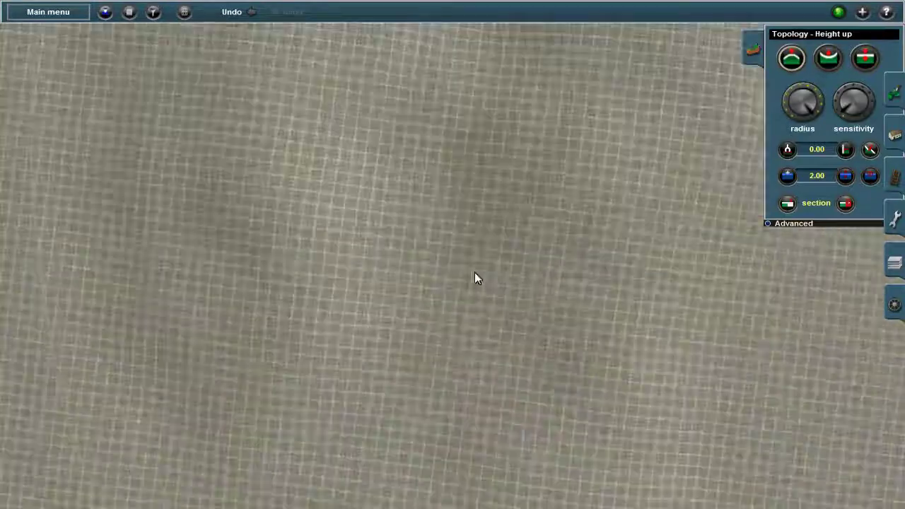
{"action": "key", "text": "m"}
{"action": "scroll", "coordinate": [452, 272], "scroll_direction": "up", "scroll_amount": 5}
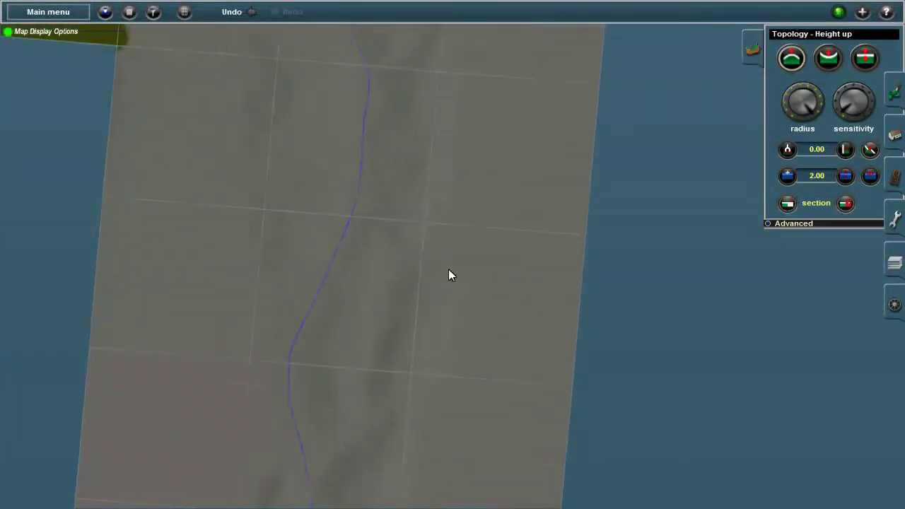
{"action": "key", "text": "m"}
{"action": "scroll", "coordinate": [441, 262], "scroll_direction": "up", "scroll_amount": 4}
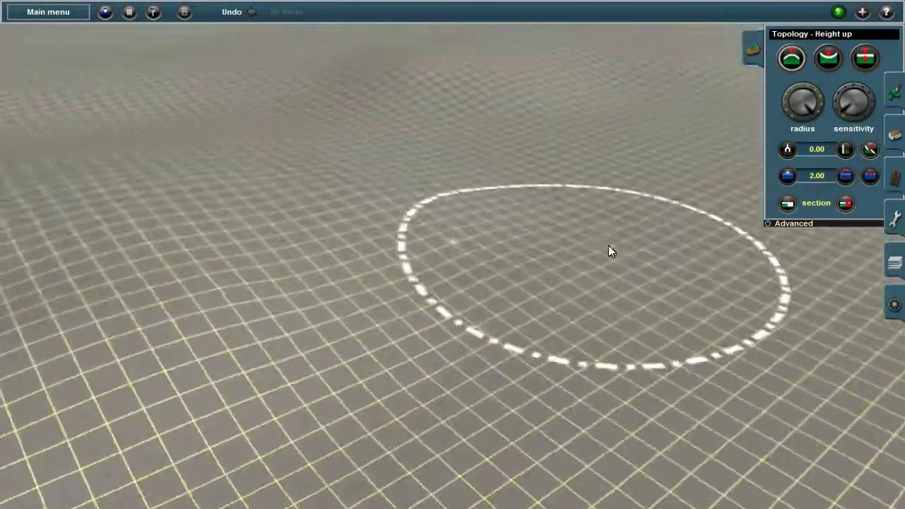
{"action": "scroll", "coordinate": [610, 251], "scroll_direction": "down", "scroll_amount": 4}
{"action": "scroll", "coordinate": [378, 123], "scroll_direction": "up", "scroll_amount": 4}
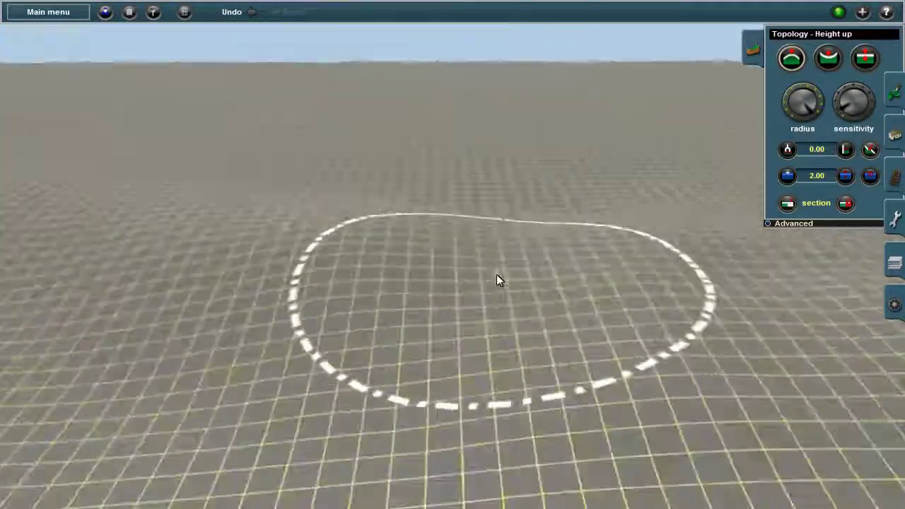
{"action": "scroll", "coordinate": [496, 279], "scroll_direction": "down", "scroll_amount": 3}
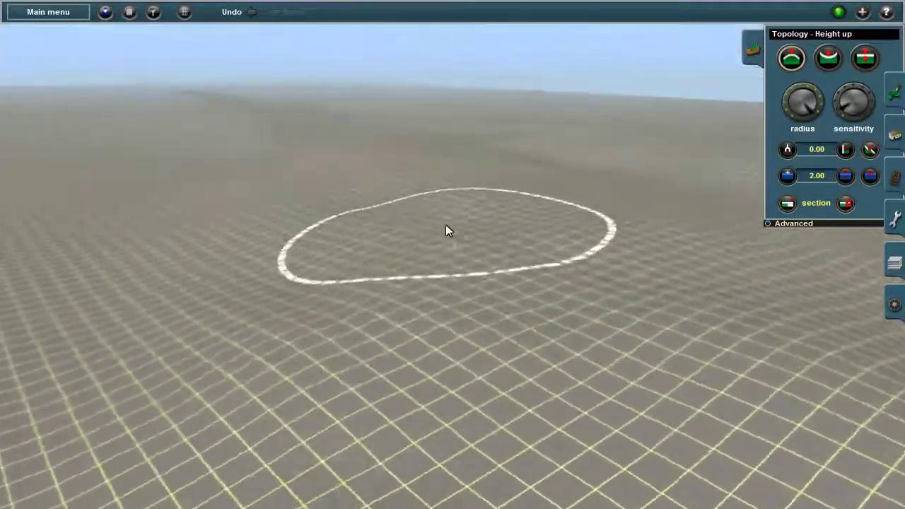
{"action": "scroll", "coordinate": [344, 268], "scroll_direction": "up", "scroll_amount": 3}
{"action": "scroll", "coordinate": [456, 210], "scroll_direction": "down", "scroll_amount": 3}
{"action": "scroll", "coordinate": [545, 244], "scroll_direction": "up", "scroll_amount": 3}
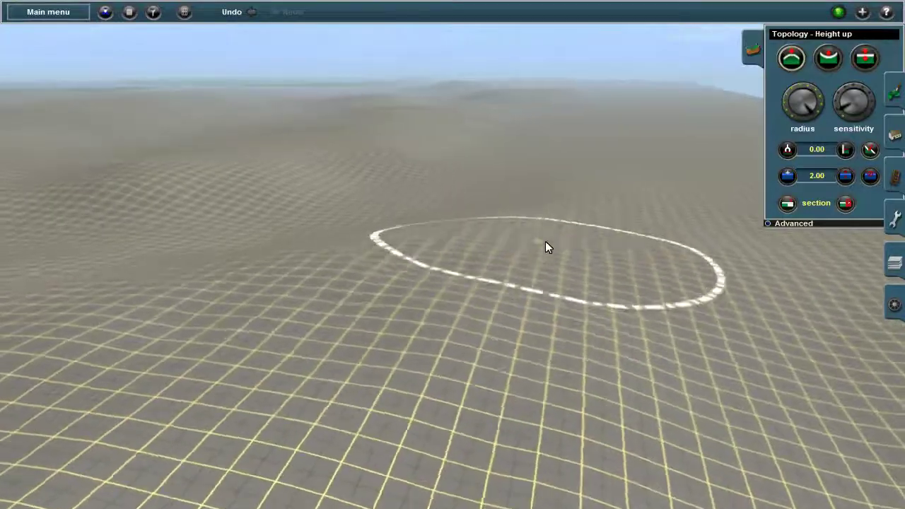
{"action": "scroll", "coordinate": [545, 247], "scroll_direction": "down", "scroll_amount": 3}
{"action": "scroll", "coordinate": [528, 188], "scroll_direction": "up", "scroll_amount": 2}
{"action": "scroll", "coordinate": [459, 251], "scroll_direction": "up", "scroll_amount": 2}
{"action": "key", "text": "d"}
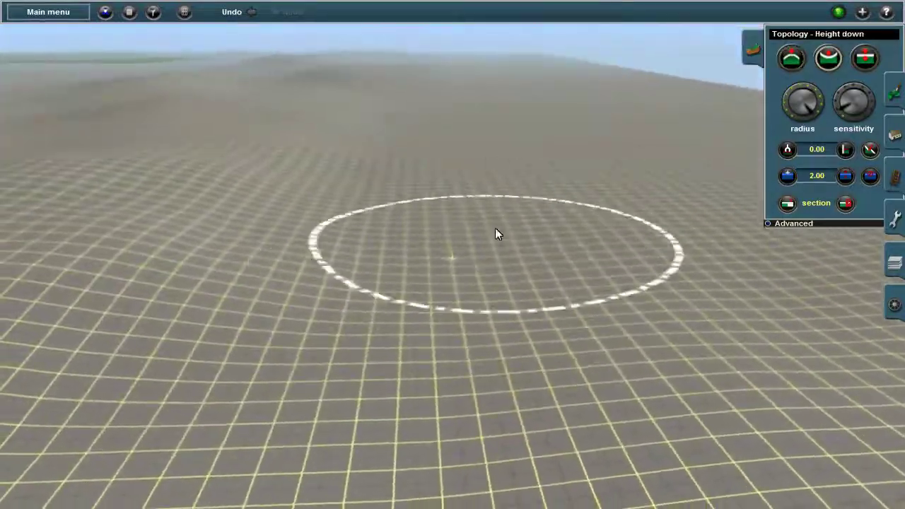
{"action": "scroll", "coordinate": [544, 184], "scroll_direction": "down", "scroll_amount": 3}
{"action": "scroll", "coordinate": [495, 212], "scroll_direction": "up", "scroll_amount": 3}
{"action": "mouse_move", "coordinate": [462, 253]}
{"action": "right_mouse_down"}
{"action": "mouse_move", "coordinate": [531, 277]}
{"action": "mouse_move", "coordinate": [425, 222]}
{"action": "mouse_move", "coordinate": [416, 247]}
{"action": "mouse_move", "coordinate": [786, 61]}
{"action": "right_mouse_up"}
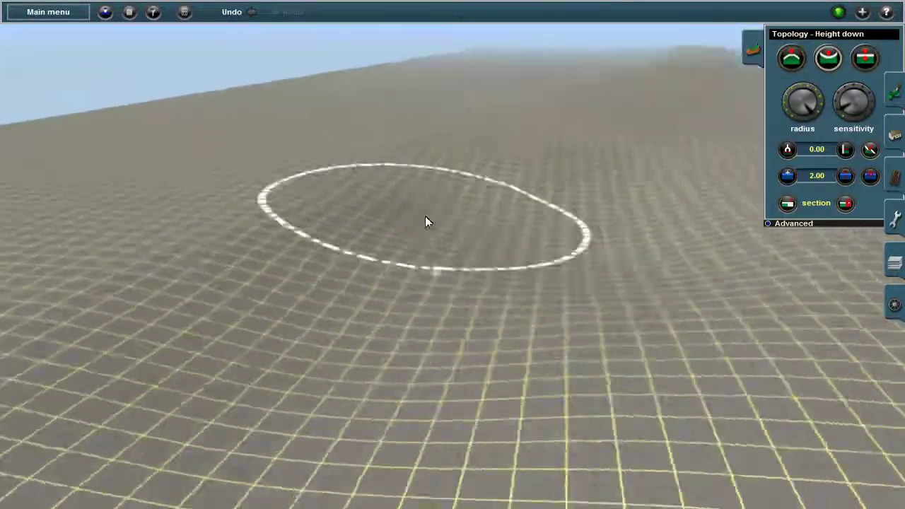
{"action": "scroll", "coordinate": [485, 191], "scroll_direction": "down", "scroll_amount": 2}
{"action": "scroll", "coordinate": [377, 219], "scroll_direction": "up", "scroll_amount": 2}
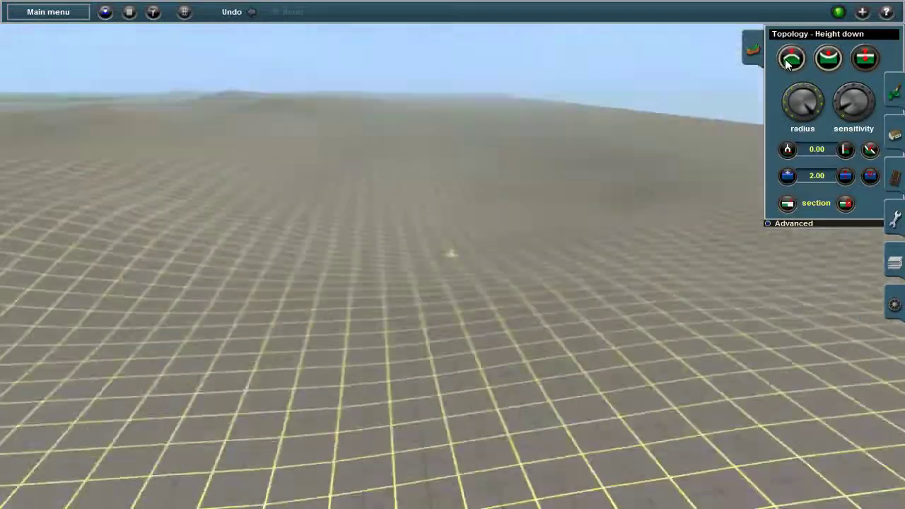
{"action": "left_click", "coordinate": [789, 58]}
{"action": "scroll", "coordinate": [560, 171], "scroll_direction": "down", "scroll_amount": 2}
{"action": "scroll", "coordinate": [490, 214], "scroll_direction": "up", "scroll_amount": 2}
{"action": "right_click_drag", "start_coordinate": [491, 214], "coordinate": [846, 178]}
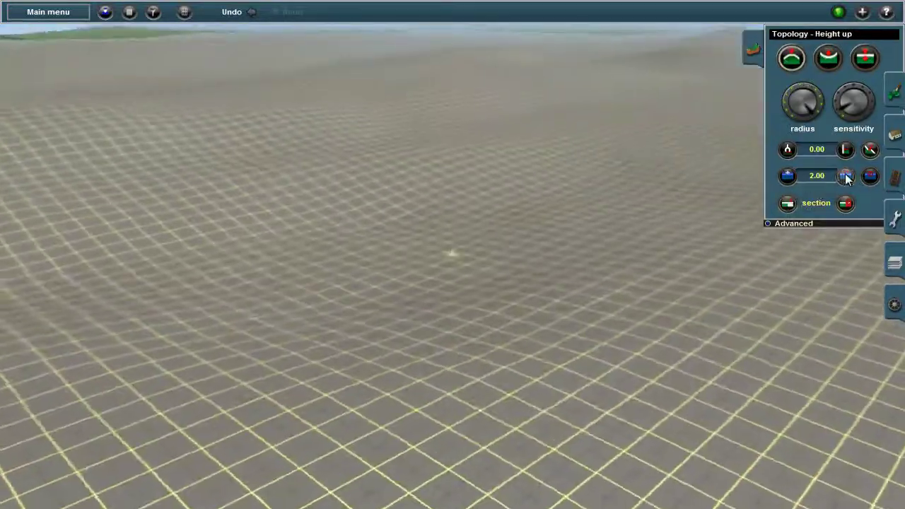
{"action": "scroll", "coordinate": [450, 79], "scroll_direction": "up", "scroll_amount": 2}
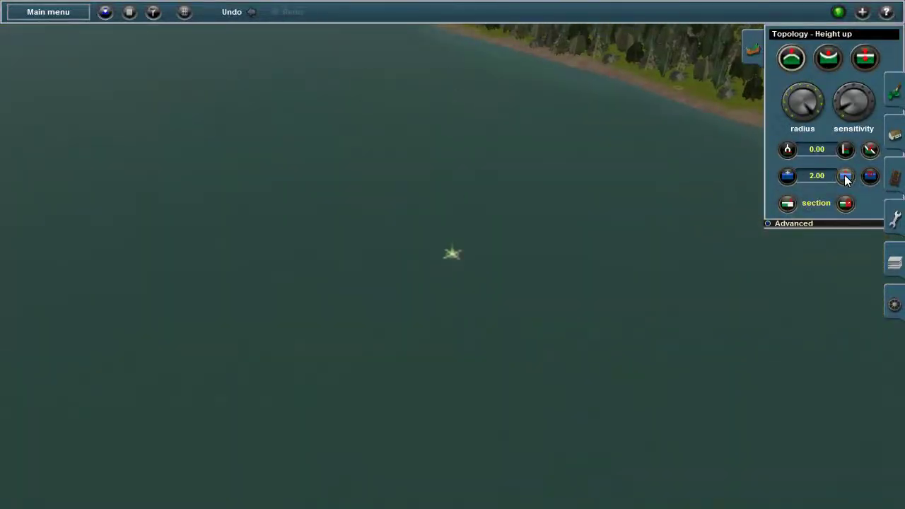
Paint a lake with Add water, lower the ground beside it to widen it, then reselect Height up.
{"action": "left_click", "coordinate": [845, 176]}
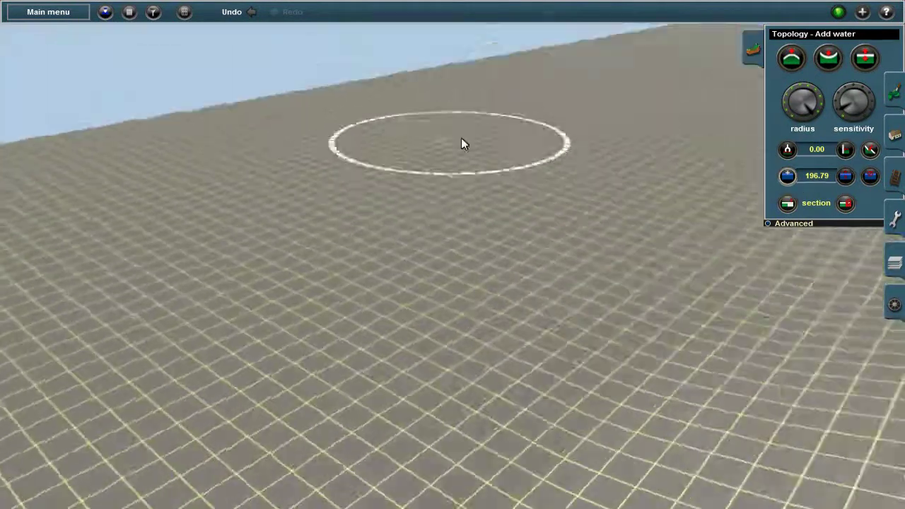
{"action": "left_click_drag", "start_coordinate": [461, 144], "coordinate": [354, 250]}
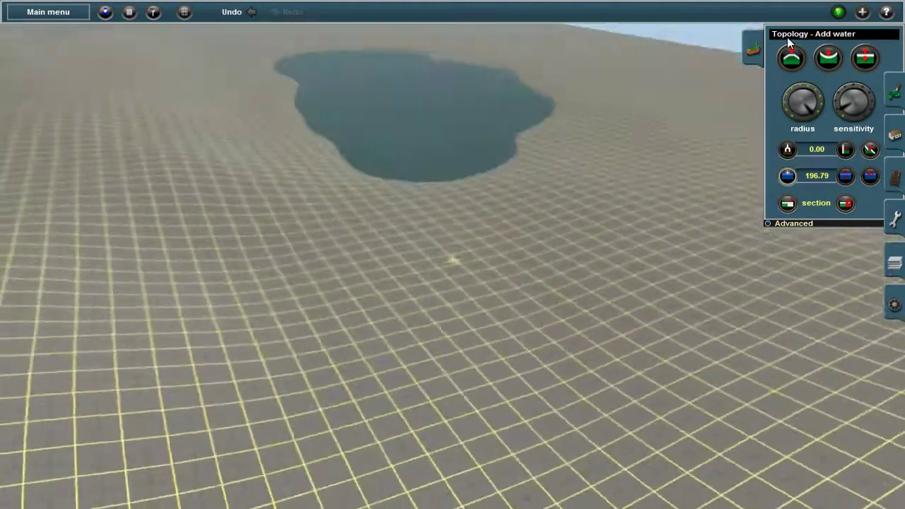
{"action": "left_click", "coordinate": [828, 57]}
{"action": "mouse_move", "coordinate": [439, 255]}
{"action": "left_mouse_down"}
{"action": "mouse_move", "coordinate": [451, 294]}
{"action": "mouse_move", "coordinate": [457, 143]}
{"action": "mouse_move", "coordinate": [387, 164]}
{"action": "mouse_move", "coordinate": [503, 310]}
{"action": "left_mouse_up"}
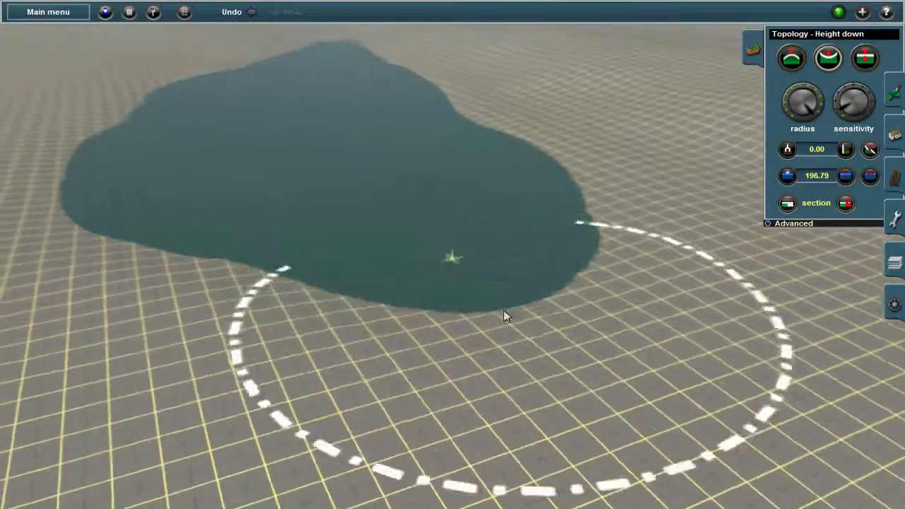
{"action": "left_click", "coordinate": [791, 57]}
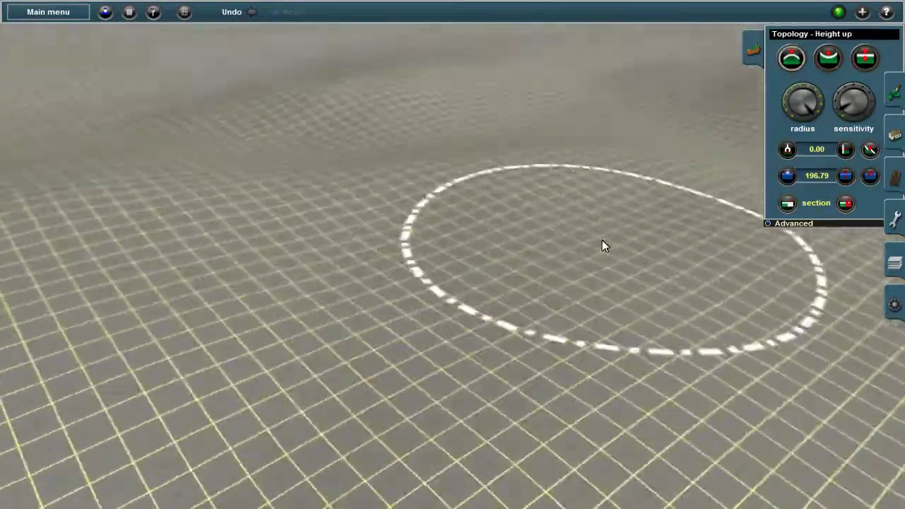
{"action": "mouse_move", "coordinate": [602, 245]}
{"action": "right_mouse_down"}
{"action": "mouse_move", "coordinate": [470, 257]}
{"action": "mouse_move", "coordinate": [438, 280]}
{"action": "mouse_move", "coordinate": [318, 259]}
{"action": "mouse_move", "coordinate": [591, 304]}
{"action": "mouse_move", "coordinate": [351, 188]}
{"action": "mouse_move", "coordinate": [485, 305]}
{"action": "mouse_move", "coordinate": [491, 335]}
{"action": "mouse_move", "coordinate": [438, 200]}
{"action": "mouse_move", "coordinate": [453, 285]}
{"action": "mouse_move", "coordinate": [537, 216]}
{"action": "mouse_move", "coordinate": [393, 216]}
{"action": "mouse_move", "coordinate": [352, 284]}
{"action": "mouse_move", "coordinate": [475, 295]}
{"action": "mouse_move", "coordinate": [578, 210]}
{"action": "mouse_move", "coordinate": [521, 145]}
{"action": "mouse_move", "coordinate": [309, 178]}
{"action": "mouse_move", "coordinate": [536, 254]}
{"action": "mouse_move", "coordinate": [375, 284]}
{"action": "mouse_move", "coordinate": [346, 252]}
{"action": "mouse_move", "coordinate": [491, 210]}
{"action": "mouse_move", "coordinate": [232, 250]}
{"action": "mouse_move", "coordinate": [382, 394]}
{"action": "mouse_move", "coordinate": [471, 280]}
{"action": "mouse_move", "coordinate": [586, 332]}
{"action": "mouse_move", "coordinate": [374, 200]}
{"action": "mouse_move", "coordinate": [418, 303]}
{"action": "mouse_move", "coordinate": [435, 194]}
{"action": "mouse_move", "coordinate": [440, 204]}
{"action": "mouse_move", "coordinate": [412, 278]}
{"action": "mouse_move", "coordinate": [448, 184]}
{"action": "mouse_move", "coordinate": [566, 231]}
{"action": "mouse_move", "coordinate": [441, 194]}
{"action": "right_mouse_up"}
Check the route map, return to 3-D and raise a bulging hill.
{"action": "key", "text": "m"}
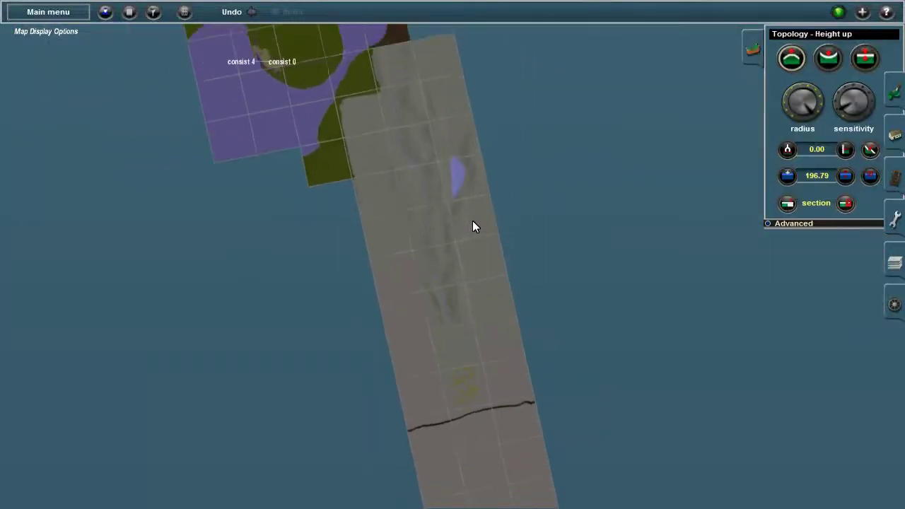
{"action": "scroll", "coordinate": [459, 198], "scroll_direction": "up", "scroll_amount": 3}
{"action": "scroll", "coordinate": [288, 228], "scroll_direction": "down", "scroll_amount": 4}
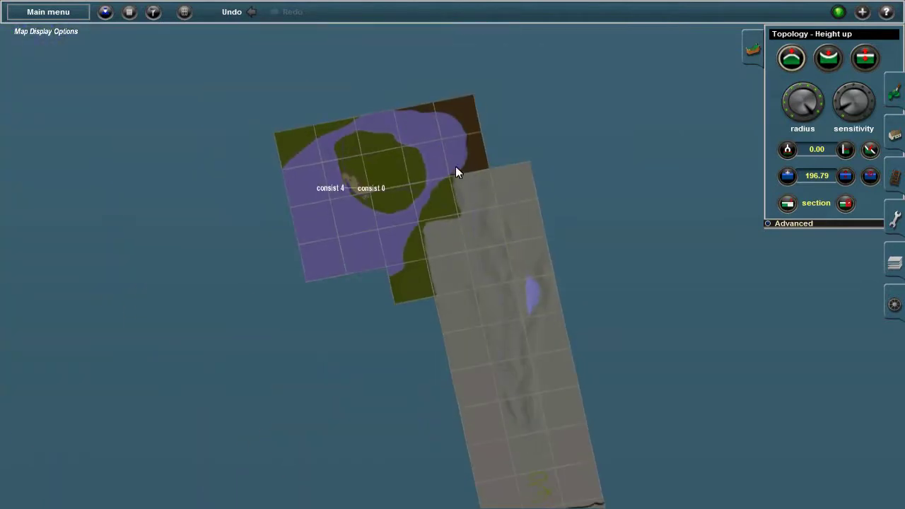
{"action": "scroll", "coordinate": [465, 305], "scroll_direction": "up", "scroll_amount": 4}
{"action": "scroll", "coordinate": [473, 271], "scroll_direction": "down", "scroll_amount": 3}
{"action": "left_click", "coordinate": [425, 195]}
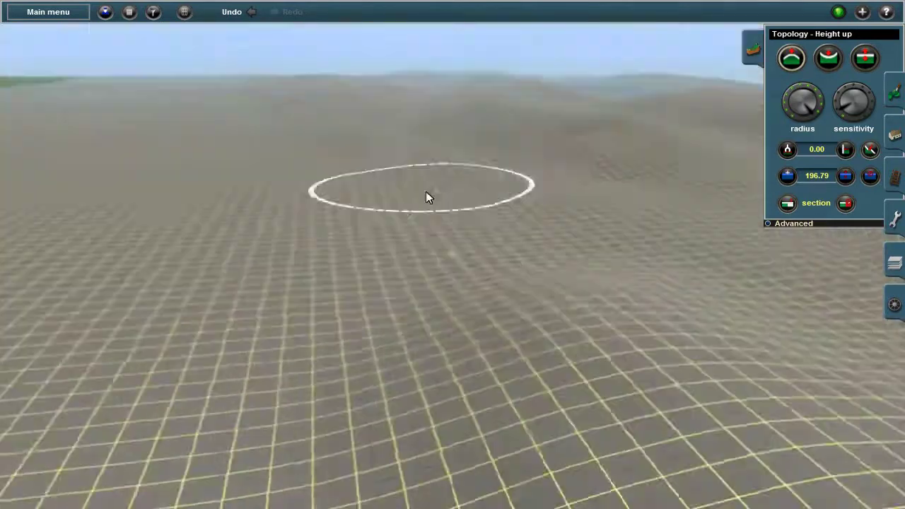
{"action": "scroll", "coordinate": [425, 197], "scroll_direction": "up", "scroll_amount": 2}
{"action": "scroll", "coordinate": [452, 217], "scroll_direction": "down", "scroll_amount": 1}
{"action": "scroll", "coordinate": [441, 210], "scroll_direction": "up", "scroll_amount": 3}
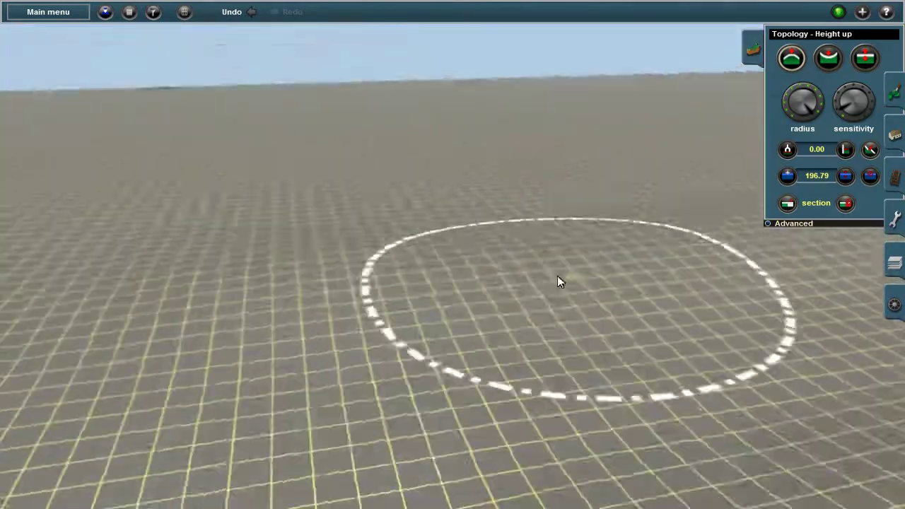
{"action": "scroll", "coordinate": [495, 261], "scroll_direction": "down", "scroll_amount": 3}
{"action": "mouse_move", "coordinate": [422, 234]}
{"action": "left_mouse_down"}
{"action": "mouse_move", "coordinate": [464, 229]}
{"action": "mouse_move", "coordinate": [488, 254]}
{"action": "mouse_move", "coordinate": [372, 242]}
{"action": "mouse_move", "coordinate": [392, 289]}
{"action": "mouse_move", "coordinate": [532, 344]}
{"action": "mouse_move", "coordinate": [645, 185]}
{"action": "mouse_move", "coordinate": [523, 230]}
{"action": "mouse_move", "coordinate": [405, 246]}
{"action": "mouse_move", "coordinate": [406, 237]}
{"action": "mouse_move", "coordinate": [545, 217]}
{"action": "mouse_move", "coordinate": [515, 271]}
{"action": "mouse_move", "coordinate": [501, 232]}
{"action": "mouse_move", "coordinate": [442, 215]}
{"action": "mouse_move", "coordinate": [460, 209]}
{"action": "mouse_move", "coordinate": [440, 202]}
{"action": "mouse_move", "coordinate": [658, 276]}
{"action": "mouse_move", "coordinate": [419, 244]}
{"action": "mouse_move", "coordinate": [386, 300]}
{"action": "mouse_move", "coordinate": [400, 308]}
{"action": "mouse_move", "coordinate": [407, 218]}
{"action": "mouse_move", "coordinate": [462, 213]}
{"action": "mouse_move", "coordinate": [442, 217]}
{"action": "mouse_move", "coordinate": [537, 280]}
{"action": "mouse_move", "coordinate": [381, 273]}
{"action": "mouse_move", "coordinate": [405, 165]}
{"action": "mouse_move", "coordinate": [388, 248]}
{"action": "mouse_move", "coordinate": [467, 210]}
{"action": "mouse_move", "coordinate": [476, 248]}
{"action": "left_mouse_up"}
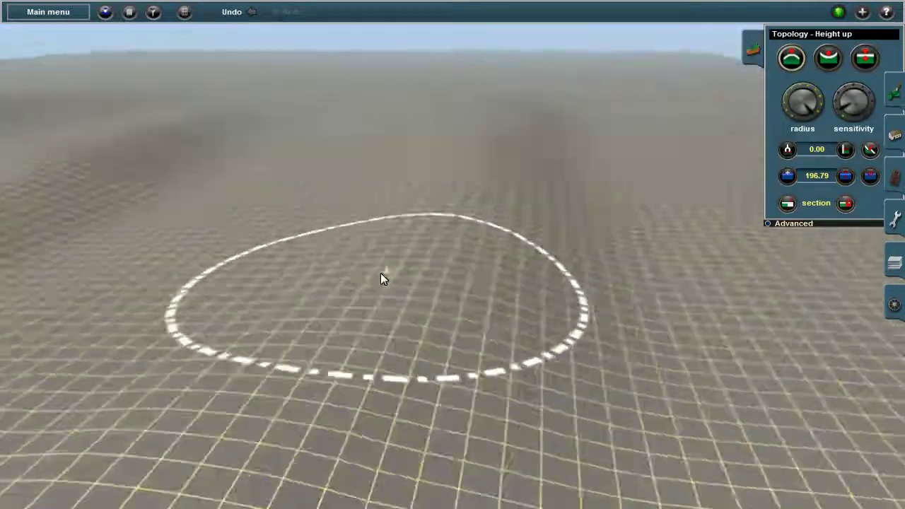
Raise and warp another hill across the terrain after checking the map.
{"action": "key", "text": "m"}
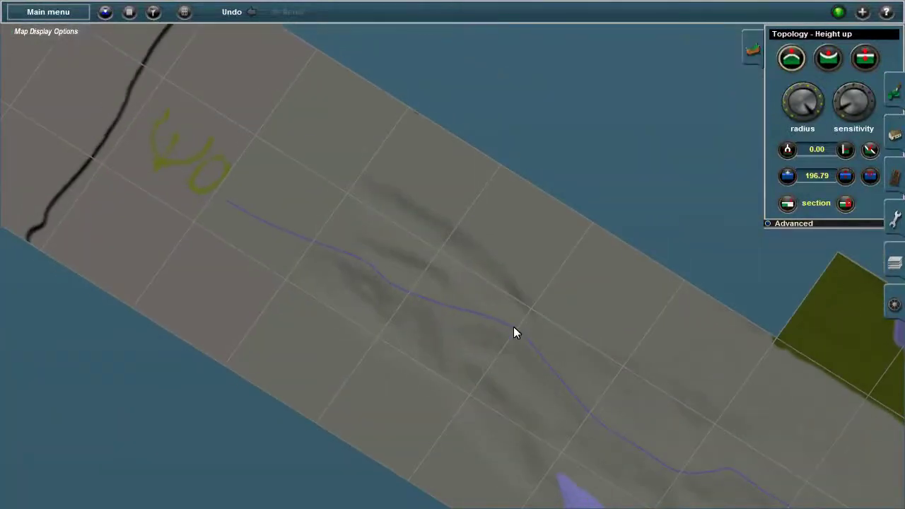
{"action": "scroll", "coordinate": [513, 328], "scroll_direction": "down", "scroll_amount": 6}
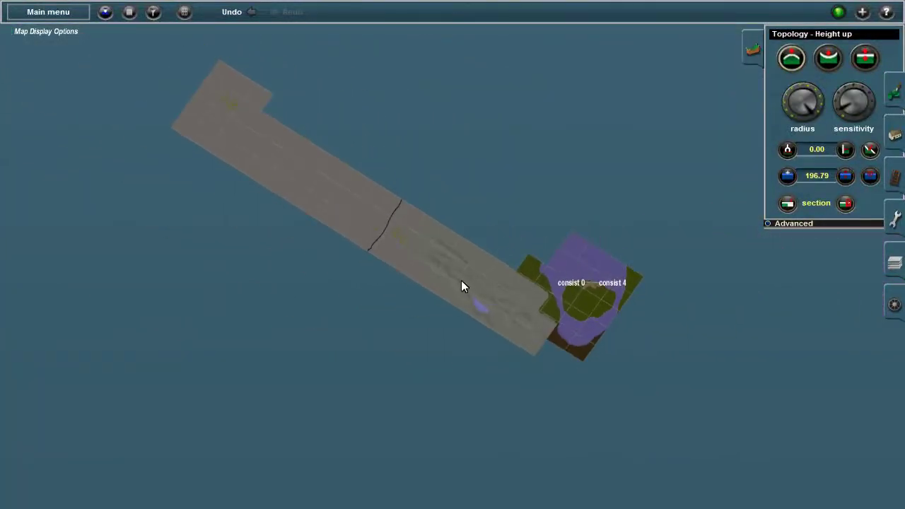
{"action": "scroll", "coordinate": [461, 285], "scroll_direction": "up", "scroll_amount": 10}
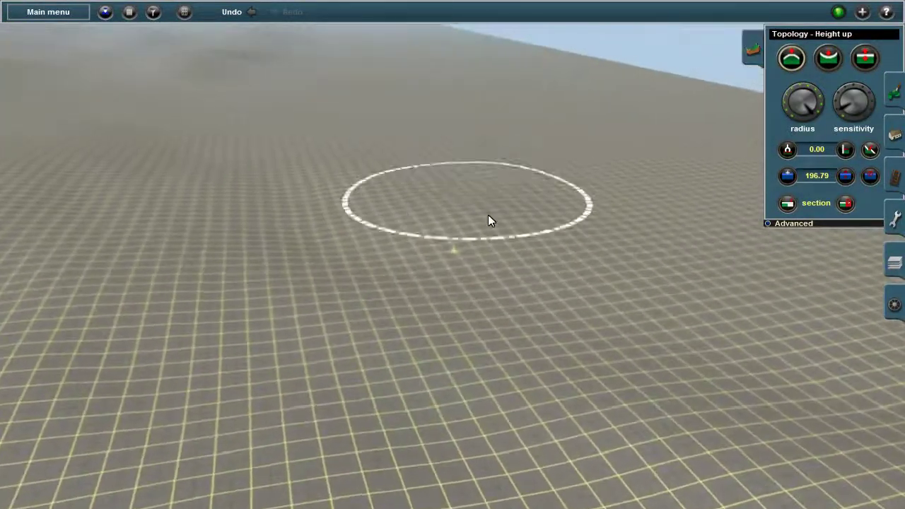
{"action": "mouse_move", "coordinate": [488, 215]}
{"action": "right_mouse_down"}
{"action": "mouse_move", "coordinate": [444, 218]}
{"action": "mouse_move", "coordinate": [525, 236]}
{"action": "mouse_move", "coordinate": [389, 241]}
{"action": "right_mouse_up"}
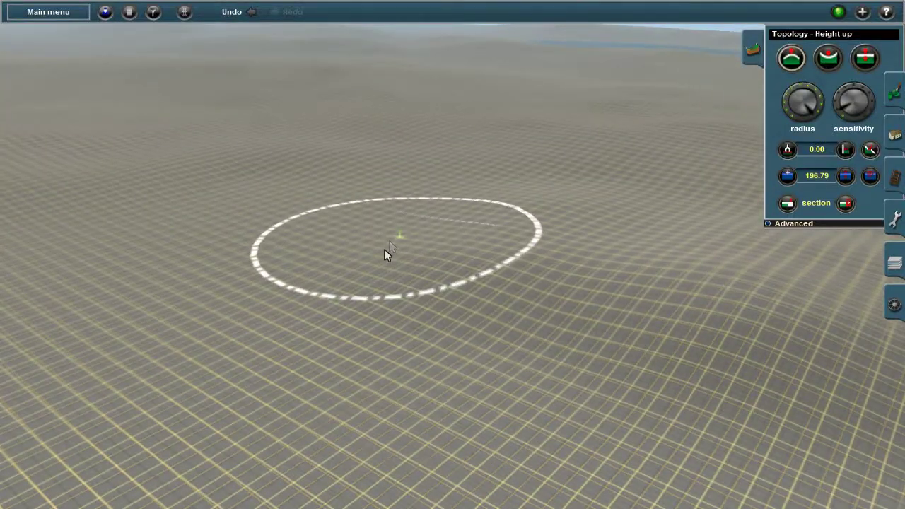
{"action": "mouse_move", "coordinate": [384, 248]}
{"action": "left_mouse_down"}
{"action": "mouse_move", "coordinate": [465, 228]}
{"action": "mouse_move", "coordinate": [457, 220]}
{"action": "mouse_move", "coordinate": [440, 299]}
{"action": "mouse_move", "coordinate": [337, 351]}
{"action": "mouse_move", "coordinate": [483, 283]}
{"action": "mouse_move", "coordinate": [523, 220]}
{"action": "mouse_move", "coordinate": [504, 228]}
{"action": "mouse_move", "coordinate": [586, 224]}
{"action": "mouse_move", "coordinate": [567, 252]}
{"action": "mouse_move", "coordinate": [624, 214]}
{"action": "mouse_move", "coordinate": [442, 276]}
{"action": "mouse_move", "coordinate": [395, 283]}
{"action": "mouse_move", "coordinate": [389, 297]}
{"action": "mouse_move", "coordinate": [430, 188]}
{"action": "mouse_move", "coordinate": [677, 328]}
{"action": "mouse_move", "coordinate": [556, 207]}
{"action": "left_mouse_up"}
Build the raised terrain into steep cliffs, keep reshaping it, then show the overhead map.
{"action": "key", "text": "m"}
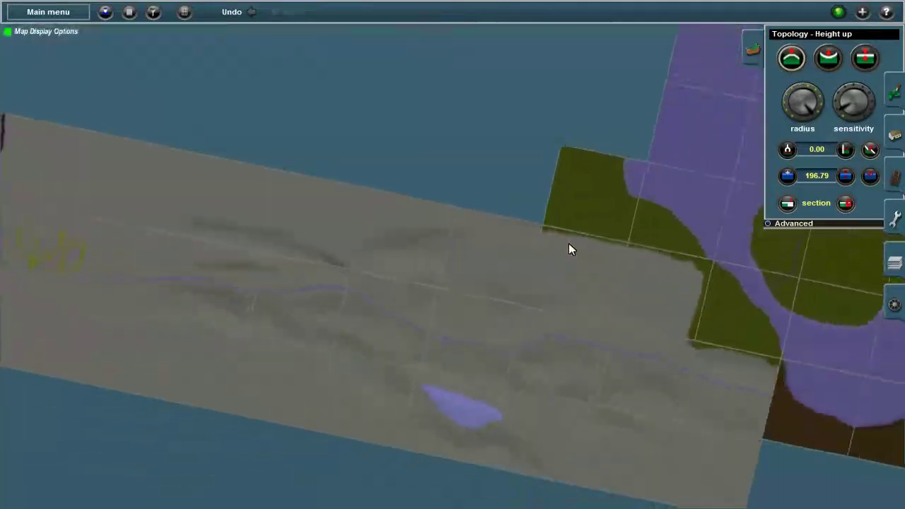
{"action": "key", "text": "m"}
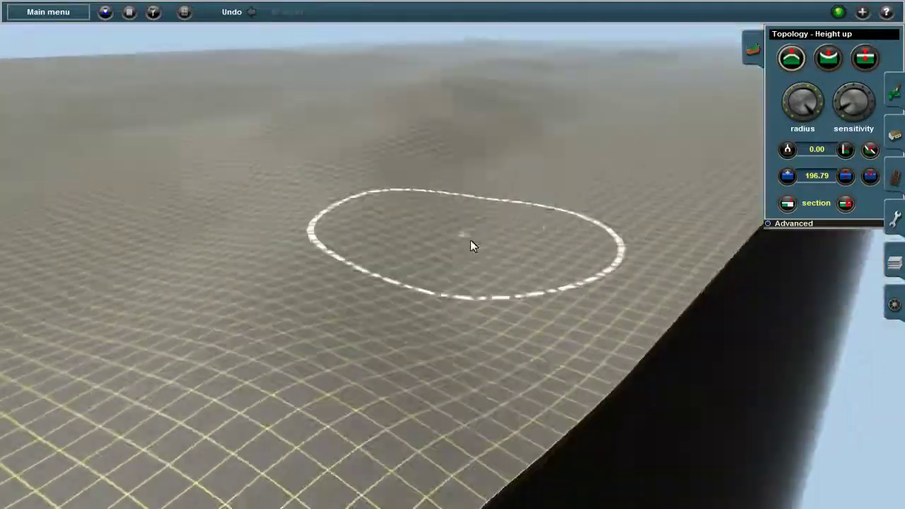
{"action": "mouse_move", "coordinate": [472, 244]}
{"action": "left_mouse_down"}
{"action": "mouse_move", "coordinate": [431, 399]}
{"action": "mouse_move", "coordinate": [584, 370]}
{"action": "mouse_move", "coordinate": [468, 254]}
{"action": "mouse_move", "coordinate": [407, 273]}
{"action": "mouse_move", "coordinate": [456, 201]}
{"action": "mouse_move", "coordinate": [431, 294]}
{"action": "mouse_move", "coordinate": [582, 284]}
{"action": "mouse_move", "coordinate": [414, 231]}
{"action": "mouse_move", "coordinate": [276, 214]}
{"action": "mouse_move", "coordinate": [354, 331]}
{"action": "mouse_move", "coordinate": [561, 217]}
{"action": "mouse_move", "coordinate": [337, 209]}
{"action": "mouse_move", "coordinate": [391, 233]}
{"action": "mouse_move", "coordinate": [501, 227]}
{"action": "mouse_move", "coordinate": [533, 296]}
{"action": "mouse_move", "coordinate": [426, 257]}
{"action": "mouse_move", "coordinate": [390, 299]}
{"action": "mouse_move", "coordinate": [589, 393]}
{"action": "mouse_move", "coordinate": [566, 292]}
{"action": "mouse_move", "coordinate": [429, 212]}
{"action": "mouse_move", "coordinate": [484, 252]}
{"action": "mouse_move", "coordinate": [489, 315]}
{"action": "mouse_move", "coordinate": [362, 221]}
{"action": "mouse_move", "coordinate": [566, 299]}
{"action": "left_mouse_up"}
{"action": "key", "text": "m"}
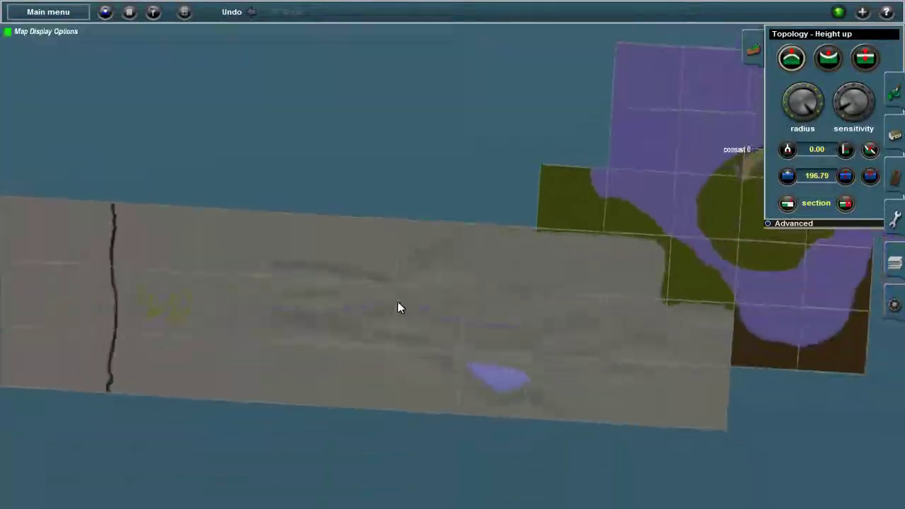
{"action": "key", "text": "m"}
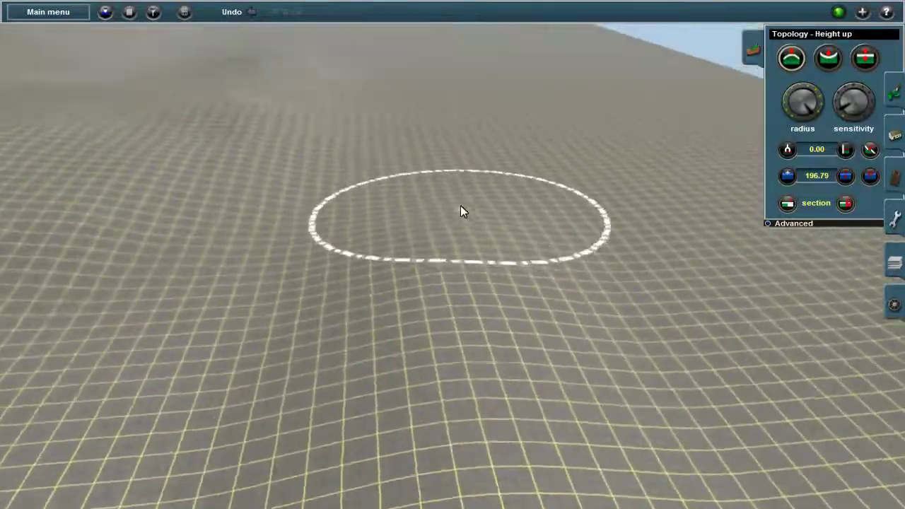
{"action": "mouse_move", "coordinate": [460, 210]}
{"action": "left_mouse_down"}
{"action": "mouse_move", "coordinate": [436, 198]}
{"action": "mouse_move", "coordinate": [444, 168]}
{"action": "mouse_move", "coordinate": [592, 256]}
{"action": "mouse_move", "coordinate": [394, 230]}
{"action": "mouse_move", "coordinate": [482, 222]}
{"action": "mouse_move", "coordinate": [490, 313]}
{"action": "mouse_move", "coordinate": [565, 268]}
{"action": "mouse_move", "coordinate": [515, 279]}
{"action": "mouse_move", "coordinate": [588, 184]}
{"action": "mouse_move", "coordinate": [464, 224]}
{"action": "mouse_move", "coordinate": [453, 368]}
{"action": "mouse_move", "coordinate": [424, 236]}
{"action": "mouse_move", "coordinate": [464, 277]}
{"action": "mouse_move", "coordinate": [621, 217]}
{"action": "mouse_move", "coordinate": [384, 319]}
{"action": "mouse_move", "coordinate": [535, 226]}
{"action": "mouse_move", "coordinate": [247, 337]}
{"action": "mouse_move", "coordinate": [471, 185]}
{"action": "mouse_move", "coordinate": [389, 269]}
{"action": "mouse_move", "coordinate": [412, 299]}
{"action": "mouse_move", "coordinate": [446, 236]}
{"action": "mouse_move", "coordinate": [447, 252]}
{"action": "mouse_move", "coordinate": [399, 201]}
{"action": "mouse_move", "coordinate": [487, 169]}
{"action": "mouse_move", "coordinate": [465, 214]}
{"action": "mouse_move", "coordinate": [533, 211]}
{"action": "mouse_move", "coordinate": [531, 234]}
{"action": "mouse_move", "coordinate": [445, 228]}
{"action": "mouse_move", "coordinate": [481, 303]}
{"action": "mouse_move", "coordinate": [407, 233]}
{"action": "mouse_move", "coordinate": [464, 228]}
{"action": "mouse_move", "coordinate": [618, 264]}
{"action": "mouse_move", "coordinate": [454, 196]}
{"action": "mouse_move", "coordinate": [379, 282]}
{"action": "mouse_move", "coordinate": [550, 208]}
{"action": "mouse_move", "coordinate": [549, 182]}
{"action": "mouse_move", "coordinate": [573, 242]}
{"action": "left_mouse_up"}
{"action": "key", "text": "m"}
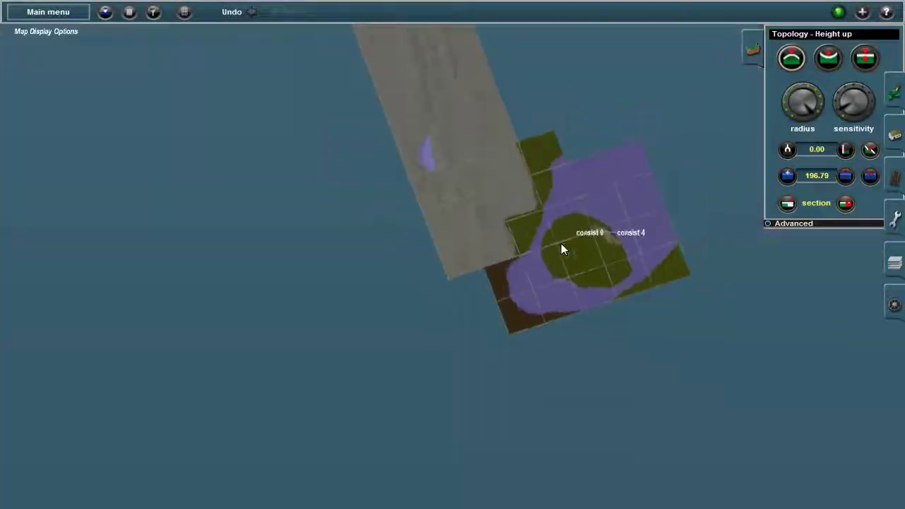
{"action": "scroll", "coordinate": [456, 287], "scroll_direction": "up", "scroll_amount": 5}
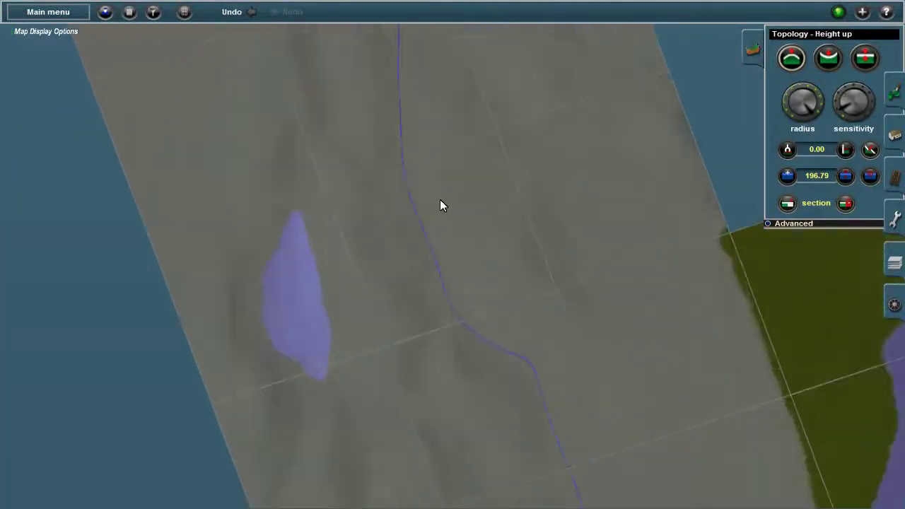
Jump beside the track and raise low shaded hills across the long grey baseboard strip.
{"action": "left_click", "coordinate": [440, 200]}
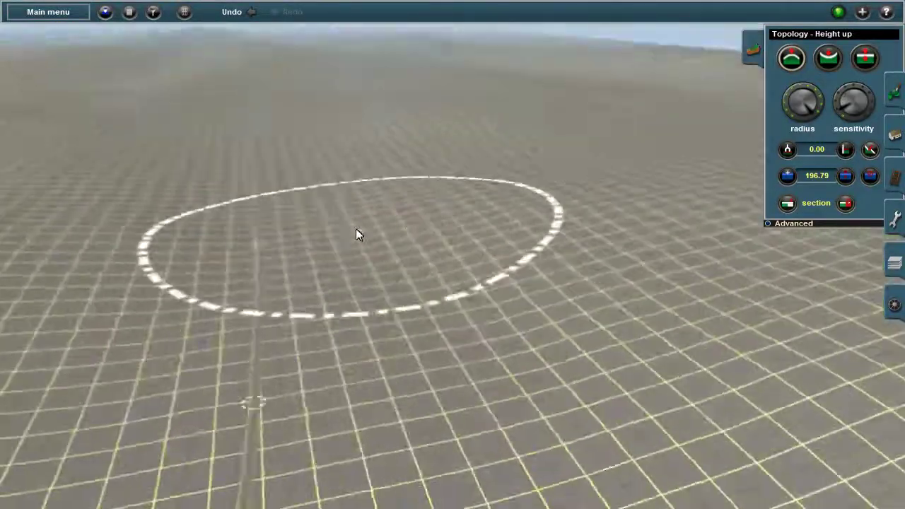
{"action": "mouse_move", "coordinate": [355, 236]}
{"action": "left_mouse_down"}
{"action": "mouse_move", "coordinate": [432, 195]}
{"action": "mouse_move", "coordinate": [319, 164]}
{"action": "mouse_move", "coordinate": [479, 299]}
{"action": "mouse_move", "coordinate": [377, 253]}
{"action": "mouse_move", "coordinate": [414, 316]}
{"action": "mouse_move", "coordinate": [474, 246]}
{"action": "mouse_move", "coordinate": [457, 215]}
{"action": "mouse_move", "coordinate": [426, 207]}
{"action": "mouse_move", "coordinate": [456, 204]}
{"action": "mouse_move", "coordinate": [503, 278]}
{"action": "mouse_move", "coordinate": [444, 209]}
{"action": "mouse_move", "coordinate": [478, 214]}
{"action": "mouse_move", "coordinate": [416, 206]}
{"action": "mouse_move", "coordinate": [646, 290]}
{"action": "mouse_move", "coordinate": [433, 252]}
{"action": "mouse_move", "coordinate": [345, 248]}
{"action": "mouse_move", "coordinate": [448, 205]}
{"action": "mouse_move", "coordinate": [428, 206]}
{"action": "mouse_move", "coordinate": [441, 199]}
{"action": "mouse_move", "coordinate": [469, 197]}
{"action": "mouse_move", "coordinate": [314, 273]}
{"action": "mouse_move", "coordinate": [611, 189]}
{"action": "mouse_move", "coordinate": [450, 247]}
{"action": "mouse_move", "coordinate": [485, 142]}
{"action": "mouse_move", "coordinate": [496, 258]}
{"action": "mouse_move", "coordinate": [422, 302]}
{"action": "mouse_move", "coordinate": [465, 208]}
{"action": "mouse_move", "coordinate": [467, 237]}
{"action": "mouse_move", "coordinate": [426, 253]}
{"action": "mouse_move", "coordinate": [466, 195]}
{"action": "mouse_move", "coordinate": [450, 191]}
{"action": "mouse_move", "coordinate": [469, 229]}
{"action": "mouse_move", "coordinate": [465, 286]}
{"action": "mouse_move", "coordinate": [566, 329]}
{"action": "mouse_move", "coordinate": [388, 271]}
{"action": "mouse_move", "coordinate": [447, 228]}
{"action": "mouse_move", "coordinate": [446, 216]}
{"action": "mouse_move", "coordinate": [427, 217]}
{"action": "mouse_move", "coordinate": [473, 212]}
{"action": "mouse_move", "coordinate": [476, 299]}
{"action": "mouse_move", "coordinate": [386, 243]}
{"action": "mouse_move", "coordinate": [459, 309]}
{"action": "mouse_move", "coordinate": [494, 163]}
{"action": "mouse_move", "coordinate": [431, 287]}
{"action": "mouse_move", "coordinate": [461, 206]}
{"action": "mouse_move", "coordinate": [509, 207]}
{"action": "mouse_move", "coordinate": [400, 286]}
{"action": "mouse_move", "coordinate": [437, 182]}
{"action": "mouse_move", "coordinate": [480, 155]}
{"action": "mouse_move", "coordinate": [263, 270]}
{"action": "mouse_move", "coordinate": [308, 241]}
{"action": "mouse_move", "coordinate": [316, 317]}
{"action": "mouse_move", "coordinate": [328, 326]}
{"action": "mouse_move", "coordinate": [415, 221]}
{"action": "mouse_move", "coordinate": [439, 256]}
{"action": "mouse_move", "coordinate": [425, 295]}
{"action": "mouse_move", "coordinate": [352, 266]}
{"action": "mouse_move", "coordinate": [374, 307]}
{"action": "mouse_move", "coordinate": [262, 233]}
{"action": "mouse_move", "coordinate": [374, 264]}
{"action": "mouse_move", "coordinate": [549, 283]}
{"action": "mouse_move", "coordinate": [453, 283]}
{"action": "mouse_move", "coordinate": [364, 297]}
{"action": "mouse_move", "coordinate": [437, 238]}
{"action": "mouse_move", "coordinate": [531, 184]}
{"action": "mouse_move", "coordinate": [446, 183]}
{"action": "mouse_move", "coordinate": [576, 225]}
{"action": "mouse_move", "coordinate": [455, 200]}
{"action": "mouse_move", "coordinate": [474, 242]}
{"action": "mouse_move", "coordinate": [465, 190]}
{"action": "mouse_move", "coordinate": [424, 240]}
{"action": "mouse_move", "coordinate": [446, 219]}
{"action": "mouse_move", "coordinate": [473, 250]}
{"action": "mouse_move", "coordinate": [389, 269]}
{"action": "mouse_move", "coordinate": [492, 216]}
{"action": "mouse_move", "coordinate": [455, 212]}
{"action": "mouse_move", "coordinate": [474, 235]}
{"action": "mouse_move", "coordinate": [482, 344]}
{"action": "mouse_move", "coordinate": [351, 130]}
{"action": "mouse_move", "coordinate": [523, 218]}
{"action": "mouse_move", "coordinate": [513, 150]}
{"action": "mouse_move", "coordinate": [608, 196]}
{"action": "mouse_move", "coordinate": [460, 278]}
{"action": "mouse_move", "coordinate": [301, 241]}
{"action": "mouse_move", "coordinate": [583, 302]}
{"action": "mouse_move", "coordinate": [354, 249]}
{"action": "mouse_move", "coordinate": [515, 337]}
{"action": "mouse_move", "coordinate": [407, 198]}
{"action": "mouse_move", "coordinate": [386, 297]}
{"action": "mouse_move", "coordinate": [487, 248]}
{"action": "mouse_move", "coordinate": [376, 236]}
{"action": "mouse_move", "coordinate": [455, 241]}
{"action": "mouse_move", "coordinate": [339, 263]}
{"action": "mouse_move", "coordinate": [533, 299]}
{"action": "mouse_move", "coordinate": [646, 275]}
{"action": "mouse_move", "coordinate": [366, 216]}
{"action": "left_mouse_up"}
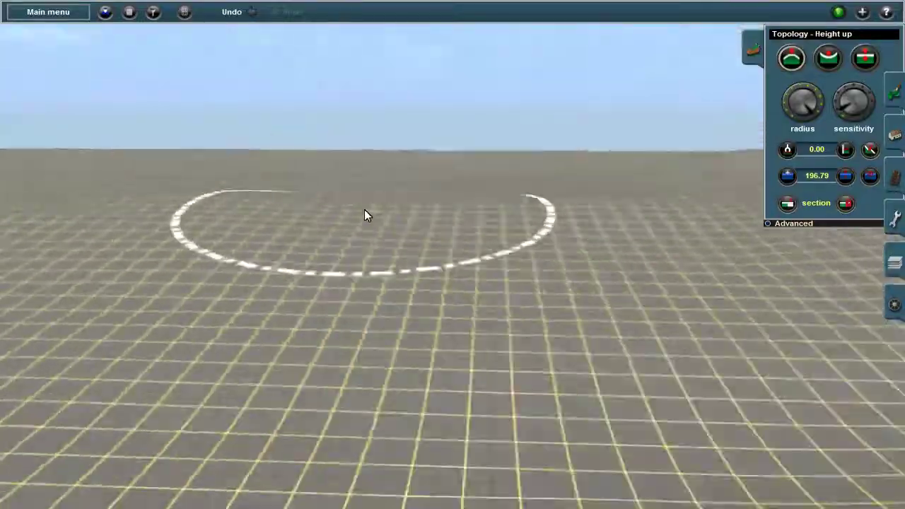
Jump to a new spot from the overhead map and orbit the camera over the terrain.
{"action": "key", "text": "m"}
{"action": "scroll", "coordinate": [468, 243], "scroll_direction": "down", "scroll_amount": 3}
{"action": "scroll", "coordinate": [468, 256], "scroll_direction": "up", "scroll_amount": 4}
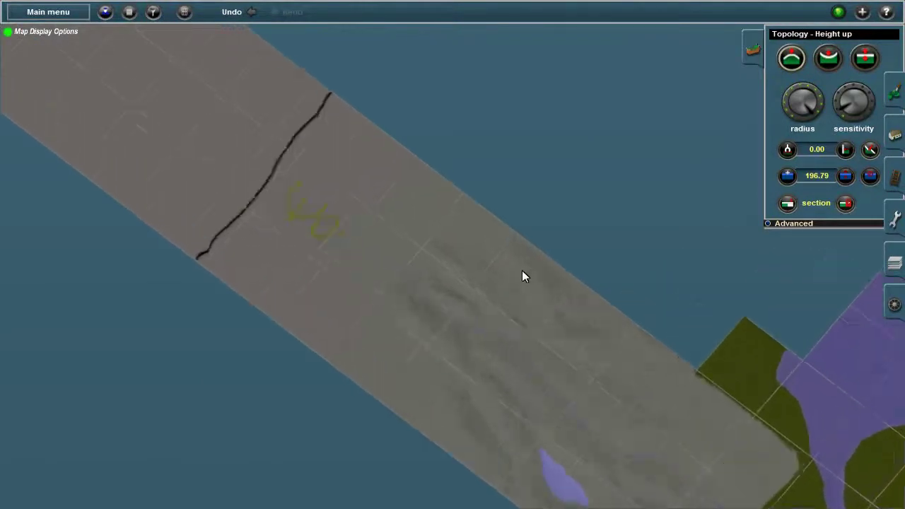
{"action": "left_click", "coordinate": [522, 277]}
{"action": "mouse_move", "coordinate": [457, 224]}
{"action": "right_mouse_down"}
{"action": "mouse_move", "coordinate": [414, 210]}
{"action": "mouse_move", "coordinate": [592, 260]}
{"action": "mouse_move", "coordinate": [609, 197]}
{"action": "mouse_move", "coordinate": [638, 270]}
{"action": "right_mouse_up"}
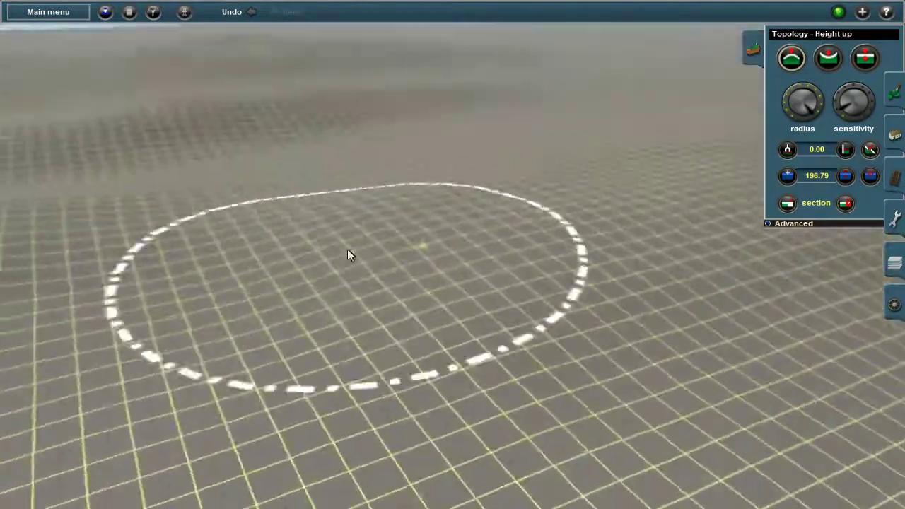
{"action": "mouse_move", "coordinate": [347, 255]}
{"action": "right_mouse_down"}
{"action": "mouse_move", "coordinate": [362, 186]}
{"action": "mouse_move", "coordinate": [378, 315]}
{"action": "mouse_move", "coordinate": [303, 313]}
{"action": "mouse_move", "coordinate": [395, 315]}
{"action": "mouse_move", "coordinate": [472, 358]}
{"action": "mouse_move", "coordinate": [346, 248]}
{"action": "mouse_move", "coordinate": [379, 229]}
{"action": "mouse_move", "coordinate": [415, 154]}
{"action": "mouse_move", "coordinate": [563, 216]}
{"action": "mouse_move", "coordinate": [417, 325]}
{"action": "mouse_move", "coordinate": [530, 291]}
{"action": "mouse_move", "coordinate": [359, 209]}
{"action": "mouse_move", "coordinate": [521, 259]}
{"action": "mouse_move", "coordinate": [339, 230]}
{"action": "mouse_move", "coordinate": [446, 204]}
{"action": "mouse_move", "coordinate": [329, 219]}
{"action": "mouse_move", "coordinate": [483, 139]}
{"action": "mouse_move", "coordinate": [432, 253]}
{"action": "mouse_move", "coordinate": [332, 309]}
{"action": "mouse_move", "coordinate": [517, 162]}
{"action": "mouse_move", "coordinate": [460, 198]}
{"action": "mouse_move", "coordinate": [456, 280]}
{"action": "right_mouse_up"}
Recheck the overhead map, then turn the 3-D view along the terrain edge.
{"action": "key", "text": "m"}
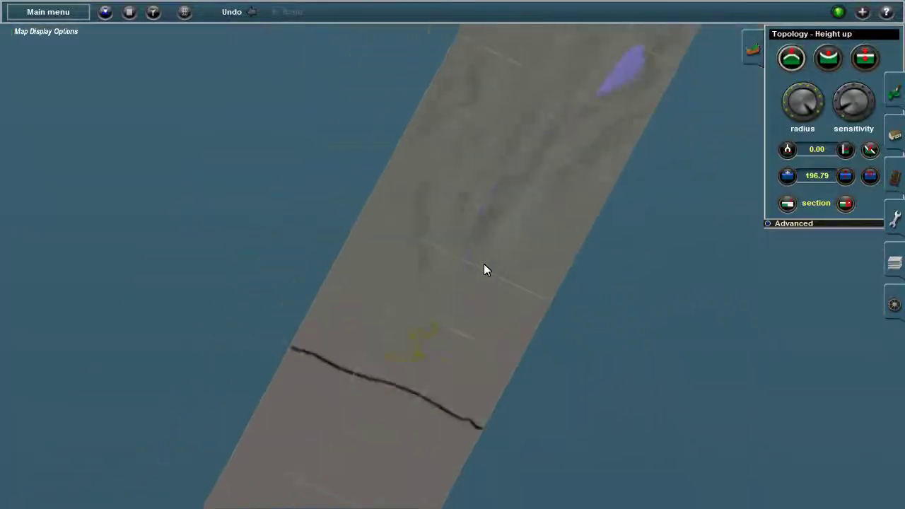
{"action": "scroll", "coordinate": [455, 262], "scroll_direction": "up", "scroll_amount": 3}
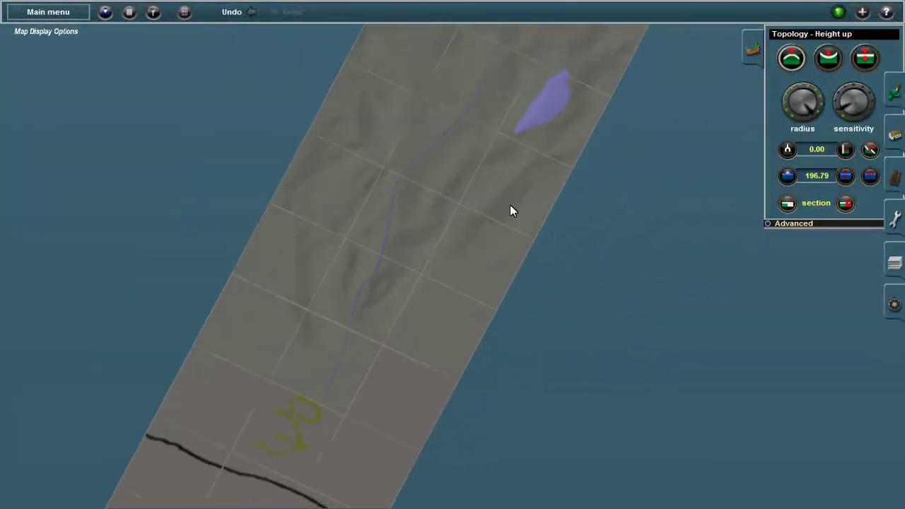
{"action": "scroll", "coordinate": [465, 252], "scroll_direction": "down", "scroll_amount": 2}
{"action": "scroll", "coordinate": [465, 259], "scroll_direction": "up", "scroll_amount": 2}
{"action": "key", "text": "m"}
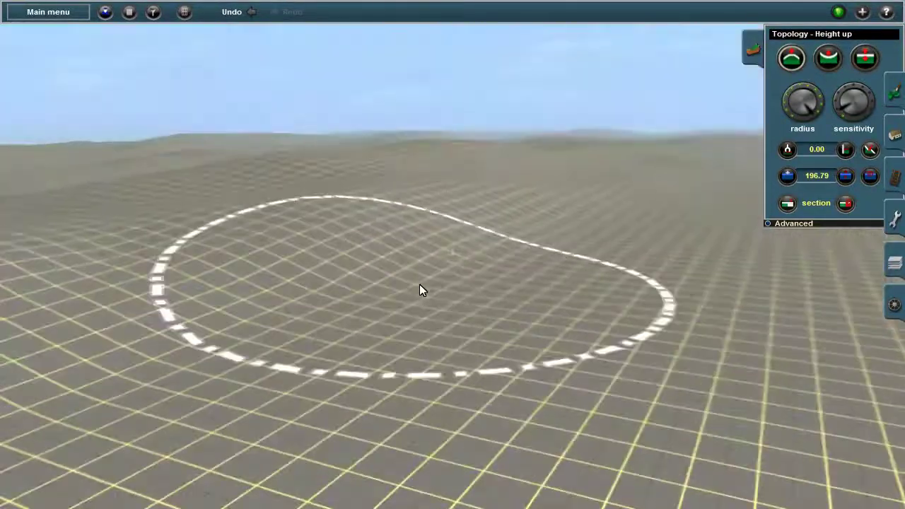
{"action": "scroll", "coordinate": [323, 129], "scroll_direction": "down", "scroll_amount": 5}
{"action": "scroll", "coordinate": [374, 245], "scroll_direction": "up", "scroll_amount": 5}
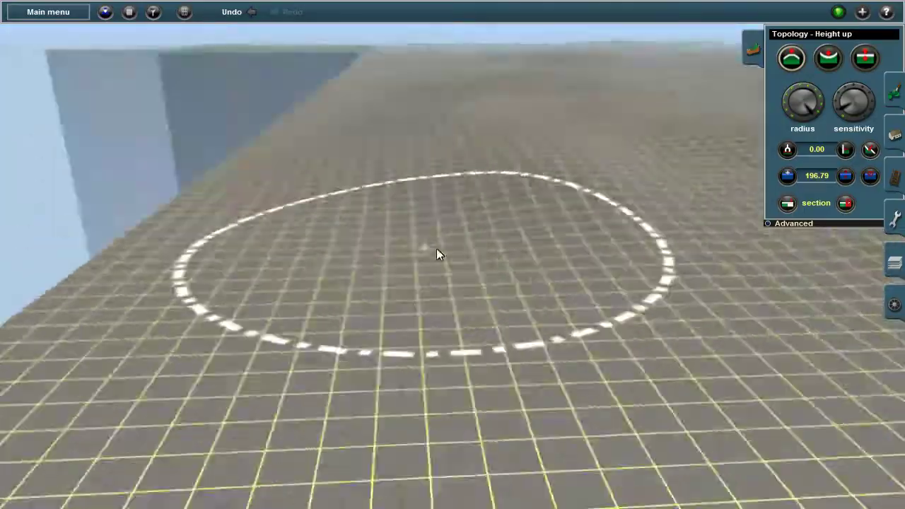
{"action": "scroll", "coordinate": [436, 248], "scroll_direction": "down", "scroll_amount": 3}
{"action": "scroll", "coordinate": [589, 204], "scroll_direction": "up", "scroll_amount": 4}
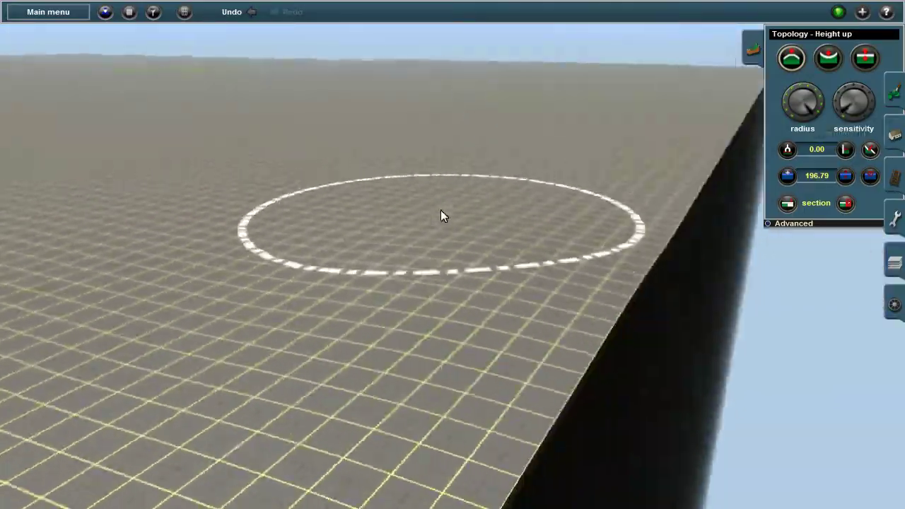
{"action": "mouse_move", "coordinate": [440, 210]}
{"action": "right_mouse_down"}
{"action": "mouse_move", "coordinate": [481, 208]}
{"action": "mouse_move", "coordinate": [373, 225]}
{"action": "mouse_move", "coordinate": [518, 210]}
{"action": "mouse_move", "coordinate": [452, 192]}
{"action": "mouse_move", "coordinate": [554, 306]}
{"action": "mouse_move", "coordinate": [441, 236]}
{"action": "mouse_move", "coordinate": [501, 207]}
{"action": "mouse_move", "coordinate": [582, 299]}
{"action": "mouse_move", "coordinate": [356, 254]}
{"action": "mouse_move", "coordinate": [372, 219]}
{"action": "mouse_move", "coordinate": [553, 256]}
{"action": "right_mouse_up"}
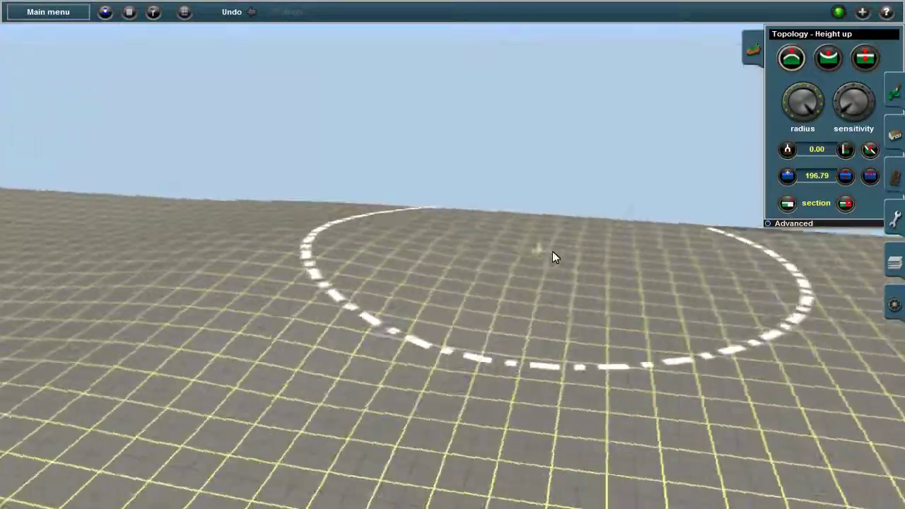
Fly to the coastal spot where the brown shoreline meets the water.
{"action": "key", "text": "m"}
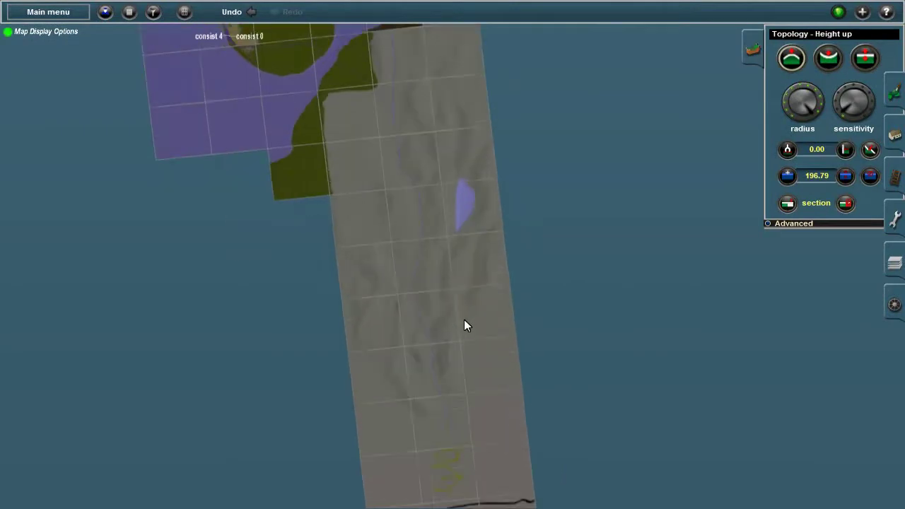
{"action": "scroll", "coordinate": [460, 332], "scroll_direction": "up", "scroll_amount": 3}
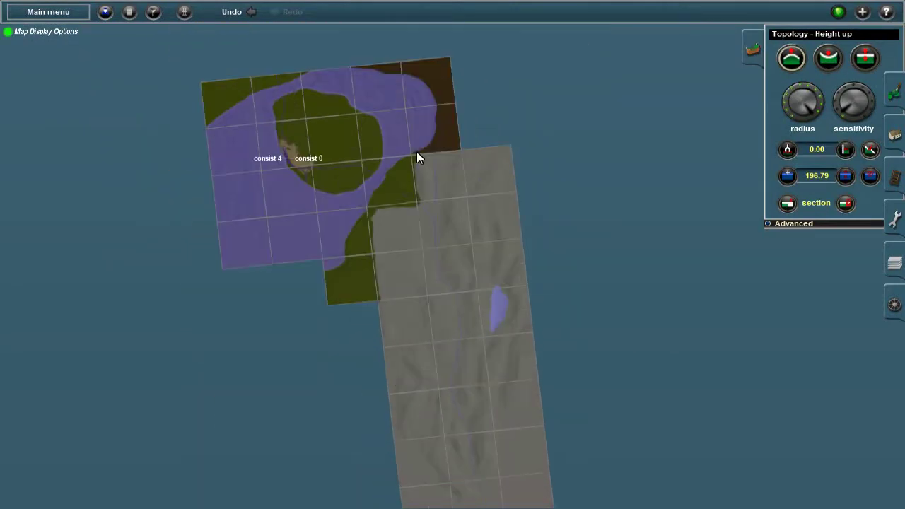
{"action": "left_click", "coordinate": [416, 151]}
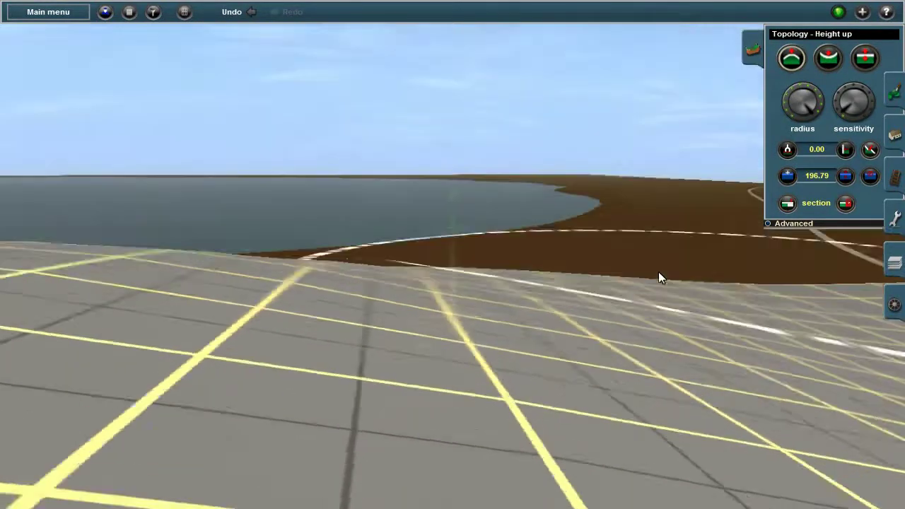
{"action": "right_click_drag", "start_coordinate": [658, 271], "coordinate": [319, 253]}
Paint dark green grass texture over a wide stretch of grey gridded ground along the track.
{"action": "key", "text": "p"}
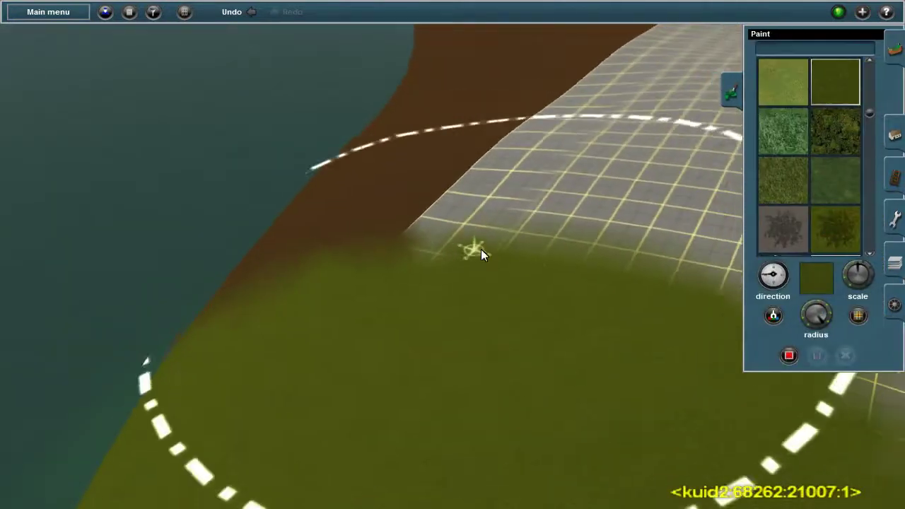
{"action": "scroll", "coordinate": [481, 252], "scroll_direction": "down", "scroll_amount": 3}
{"action": "mouse_move", "coordinate": [462, 245]}
{"action": "right_mouse_down"}
{"action": "mouse_move", "coordinate": [459, 195]}
{"action": "mouse_move", "coordinate": [407, 193]}
{"action": "mouse_move", "coordinate": [460, 284]}
{"action": "mouse_move", "coordinate": [448, 210]}
{"action": "mouse_move", "coordinate": [424, 262]}
{"action": "mouse_move", "coordinate": [420, 201]}
{"action": "mouse_move", "coordinate": [410, 213]}
{"action": "mouse_move", "coordinate": [425, 201]}
{"action": "mouse_move", "coordinate": [470, 210]}
{"action": "mouse_move", "coordinate": [420, 176]}
{"action": "mouse_move", "coordinate": [464, 210]}
{"action": "mouse_move", "coordinate": [601, 240]}
{"action": "mouse_move", "coordinate": [463, 297]}
{"action": "mouse_move", "coordinate": [447, 185]}
{"action": "mouse_move", "coordinate": [540, 226]}
{"action": "mouse_move", "coordinate": [453, 191]}
{"action": "mouse_move", "coordinate": [514, 272]}
{"action": "mouse_move", "coordinate": [529, 216]}
{"action": "mouse_move", "coordinate": [525, 323]}
{"action": "mouse_move", "coordinate": [502, 178]}
{"action": "mouse_move", "coordinate": [373, 214]}
{"action": "mouse_move", "coordinate": [266, 414]}
{"action": "mouse_move", "coordinate": [535, 235]}
{"action": "mouse_move", "coordinate": [441, 202]}
{"action": "mouse_move", "coordinate": [453, 156]}
{"action": "mouse_move", "coordinate": [448, 210]}
{"action": "right_mouse_up"}
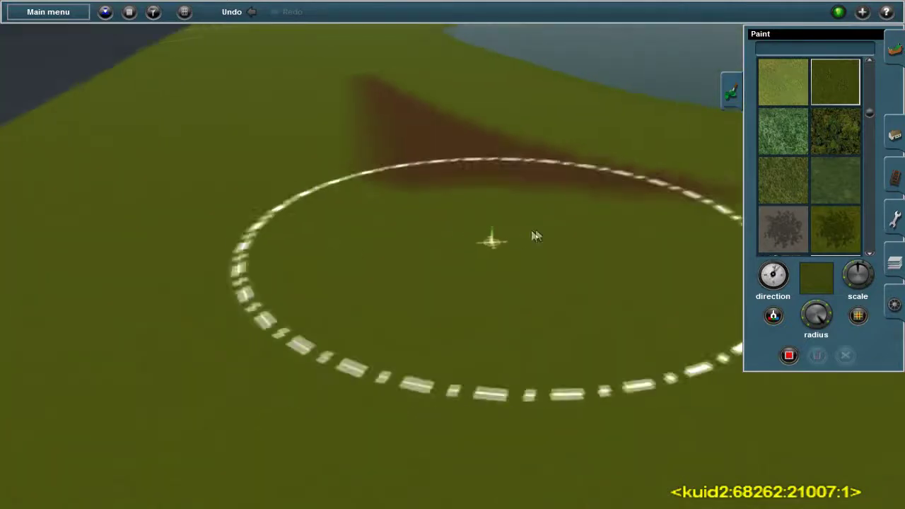
{"action": "key", "text": "m"}
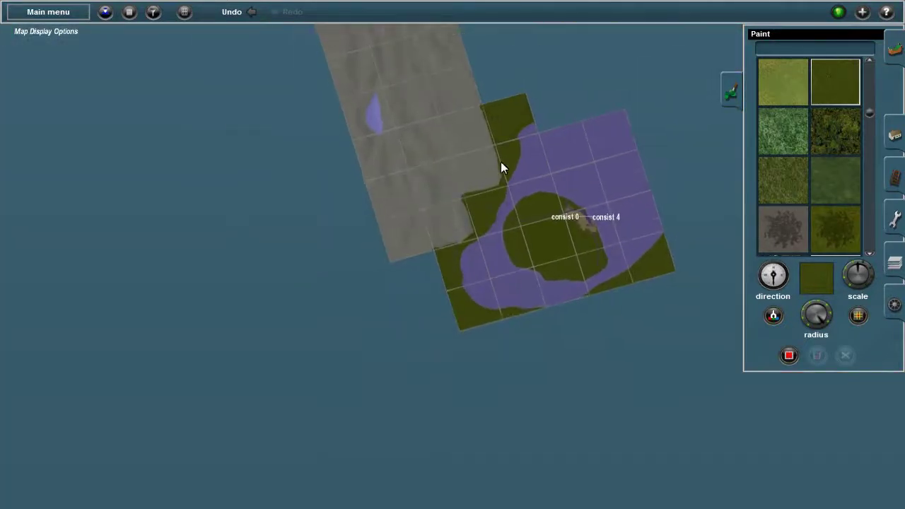
{"action": "scroll", "coordinate": [501, 167], "scroll_direction": "up", "scroll_amount": 6}
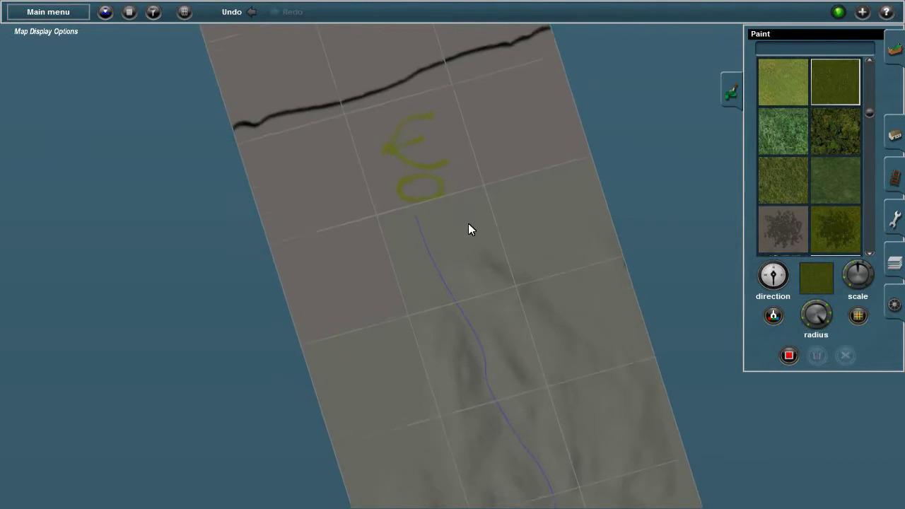
{"action": "scroll", "coordinate": [463, 212], "scroll_direction": "down", "scroll_amount": 2}
{"action": "scroll", "coordinate": [460, 224], "scroll_direction": "down", "scroll_amount": 3}
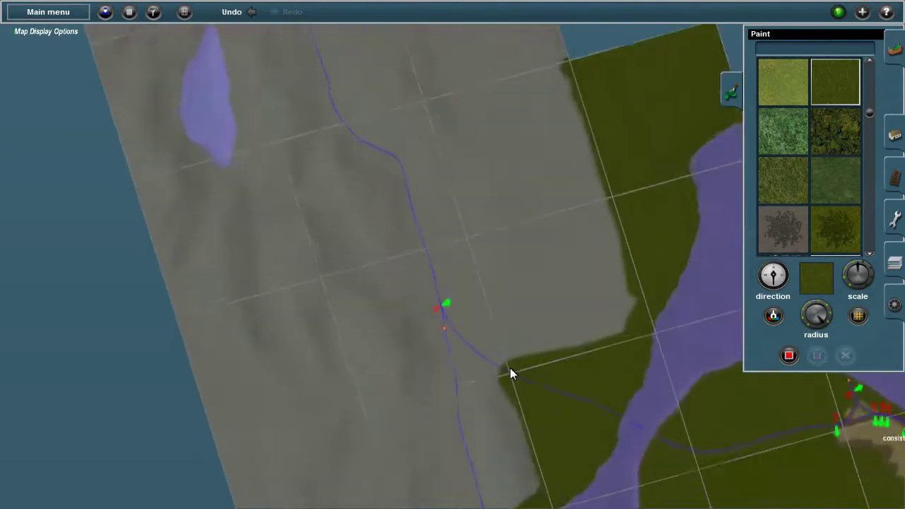
{"action": "left_click", "coordinate": [509, 372]}
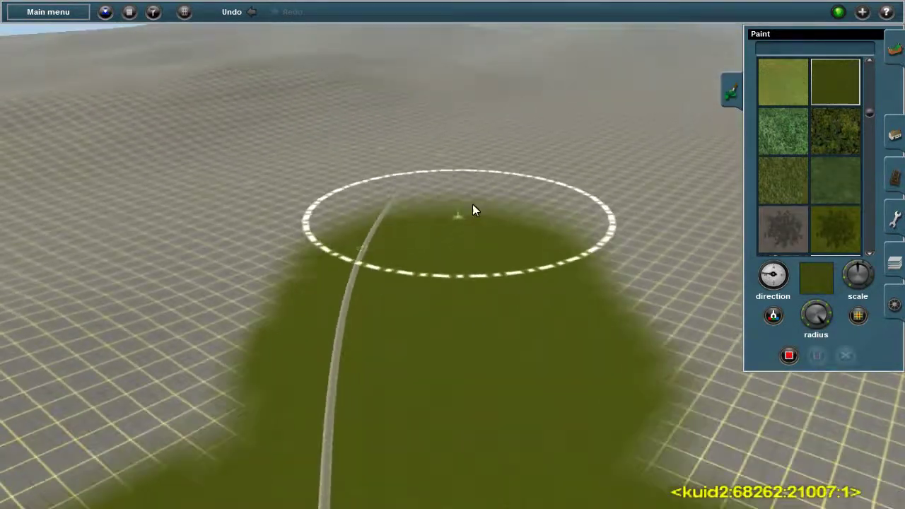
{"action": "mouse_move", "coordinate": [472, 209]}
{"action": "left_mouse_down"}
{"action": "mouse_move", "coordinate": [606, 329]}
{"action": "mouse_move", "coordinate": [525, 212]}
{"action": "mouse_move", "coordinate": [483, 191]}
{"action": "mouse_move", "coordinate": [366, 240]}
{"action": "mouse_move", "coordinate": [404, 219]}
{"action": "left_mouse_up"}
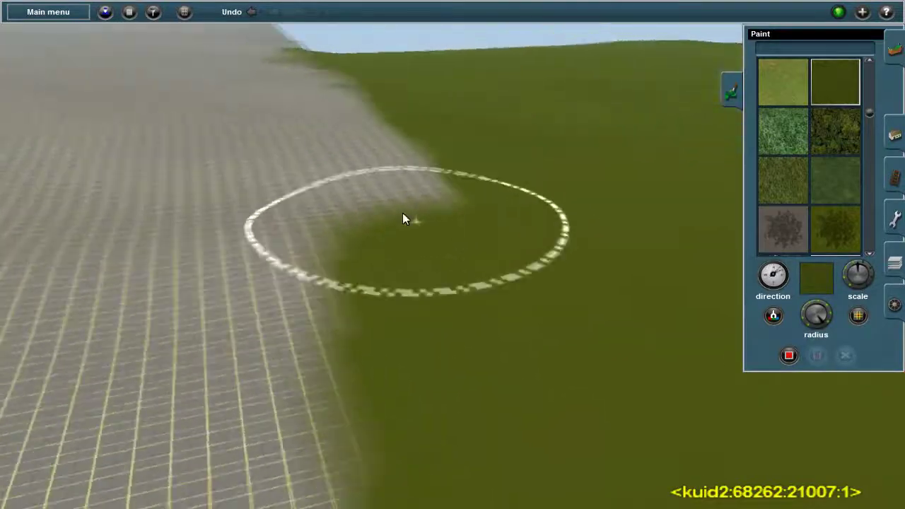
Raise the ground into a hill with the Height up brush.
{"action": "key", "text": "m"}
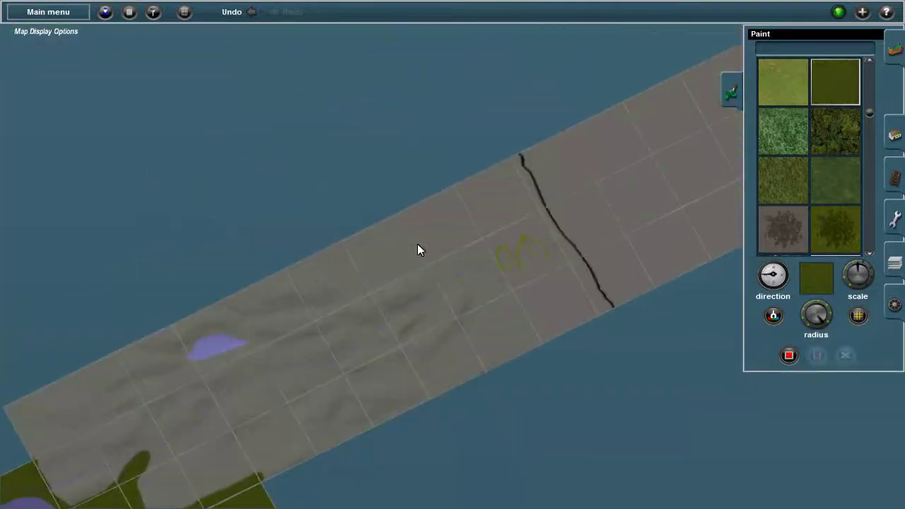
{"action": "key", "text": "m"}
{"action": "key", "text": "F2"}
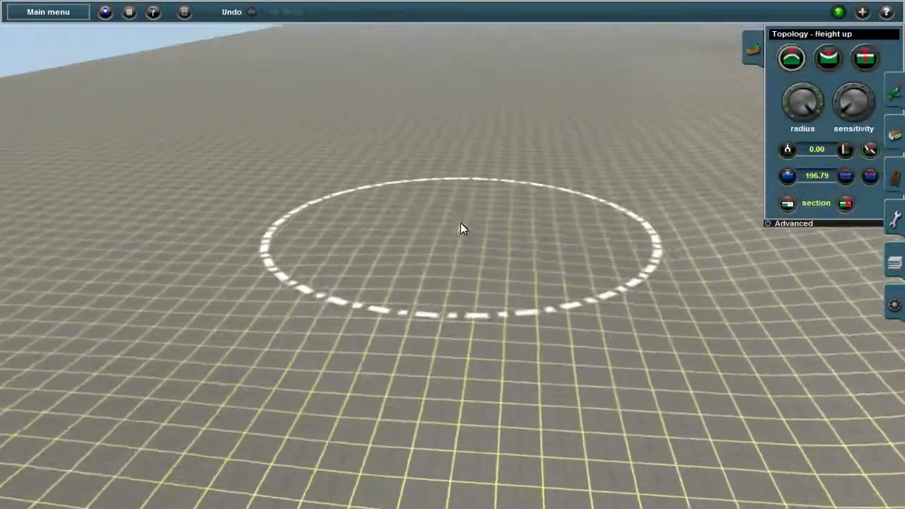
{"action": "mouse_move", "coordinate": [461, 224]}
{"action": "left_mouse_down"}
{"action": "mouse_move", "coordinate": [394, 364]}
{"action": "mouse_move", "coordinate": [462, 203]}
{"action": "mouse_move", "coordinate": [473, 201]}
{"action": "mouse_move", "coordinate": [466, 216]}
{"action": "mouse_move", "coordinate": [447, 216]}
{"action": "mouse_move", "coordinate": [537, 302]}
{"action": "mouse_move", "coordinate": [493, 222]}
{"action": "mouse_move", "coordinate": [449, 217]}
{"action": "mouse_move", "coordinate": [431, 221]}
{"action": "mouse_move", "coordinate": [521, 276]}
{"action": "mouse_move", "coordinate": [389, 318]}
{"action": "mouse_move", "coordinate": [423, 241]}
{"action": "mouse_move", "coordinate": [487, 330]}
{"action": "mouse_move", "coordinate": [388, 249]}
{"action": "mouse_move", "coordinate": [414, 227]}
{"action": "mouse_move", "coordinate": [445, 232]}
{"action": "mouse_move", "coordinate": [424, 231]}
{"action": "mouse_move", "coordinate": [438, 216]}
{"action": "mouse_move", "coordinate": [404, 227]}
{"action": "mouse_move", "coordinate": [443, 207]}
{"action": "mouse_move", "coordinate": [487, 209]}
{"action": "mouse_move", "coordinate": [439, 298]}
{"action": "mouse_move", "coordinate": [358, 199]}
{"action": "mouse_move", "coordinate": [456, 199]}
{"action": "mouse_move", "coordinate": [390, 227]}
{"action": "mouse_move", "coordinate": [262, 326]}
{"action": "mouse_move", "coordinate": [344, 240]}
{"action": "mouse_move", "coordinate": [349, 312]}
{"action": "mouse_move", "coordinate": [393, 198]}
{"action": "mouse_move", "coordinate": [544, 339]}
{"action": "mouse_move", "coordinate": [588, 256]}
{"action": "mouse_move", "coordinate": [392, 218]}
{"action": "mouse_move", "coordinate": [445, 210]}
{"action": "mouse_move", "coordinate": [446, 228]}
{"action": "mouse_move", "coordinate": [465, 232]}
{"action": "mouse_move", "coordinate": [417, 231]}
{"action": "mouse_move", "coordinate": [456, 221]}
{"action": "mouse_move", "coordinate": [436, 284]}
{"action": "mouse_move", "coordinate": [478, 261]}
{"action": "mouse_move", "coordinate": [481, 225]}
{"action": "mouse_move", "coordinate": [419, 218]}
{"action": "mouse_move", "coordinate": [516, 234]}
{"action": "mouse_move", "coordinate": [479, 233]}
{"action": "mouse_move", "coordinate": [410, 202]}
{"action": "mouse_move", "coordinate": [516, 355]}
{"action": "mouse_move", "coordinate": [521, 307]}
{"action": "mouse_move", "coordinate": [504, 269]}
{"action": "mouse_move", "coordinate": [556, 217]}
{"action": "mouse_move", "coordinate": [378, 306]}
{"action": "mouse_move", "coordinate": [385, 202]}
{"action": "mouse_move", "coordinate": [414, 297]}
{"action": "mouse_move", "coordinate": [378, 200]}
{"action": "mouse_move", "coordinate": [415, 157]}
{"action": "mouse_move", "coordinate": [499, 237]}
{"action": "mouse_move", "coordinate": [486, 271]}
{"action": "mouse_move", "coordinate": [273, 184]}
{"action": "mouse_move", "coordinate": [513, 267]}
{"action": "mouse_move", "coordinate": [397, 171]}
{"action": "mouse_move", "coordinate": [432, 302]}
{"action": "mouse_move", "coordinate": [523, 303]}
{"action": "left_mouse_up"}
Build up a tall plateau with a steep cliff edge.
{"action": "key", "text": "m"}
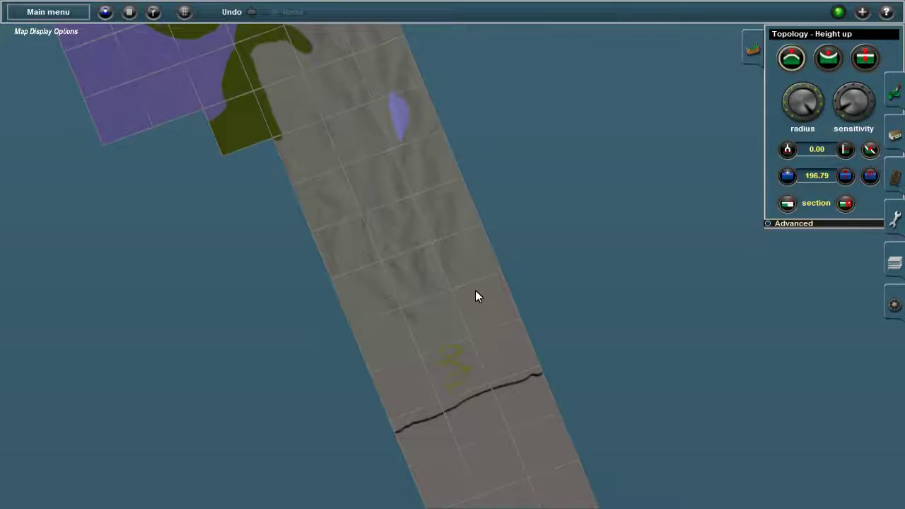
{"action": "key", "text": "m"}
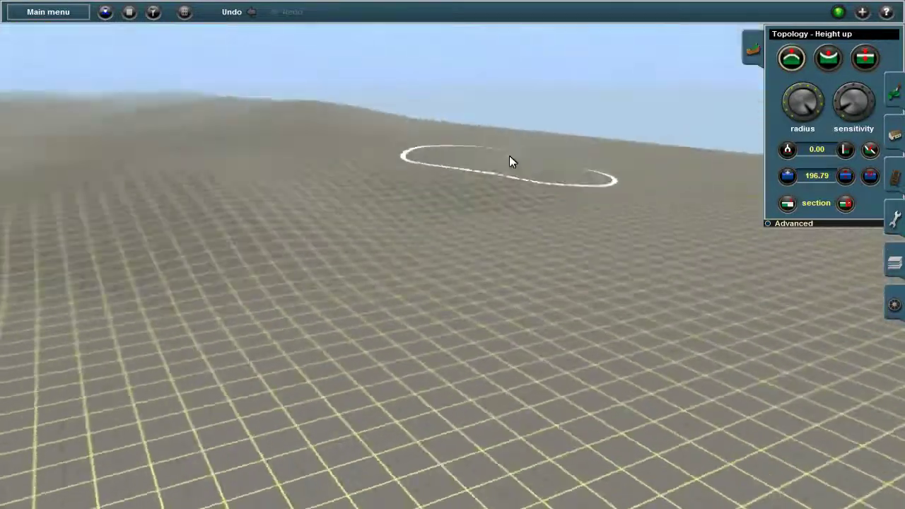
{"action": "mouse_move", "coordinate": [512, 161]}
{"action": "left_mouse_down"}
{"action": "mouse_move", "coordinate": [465, 168]}
{"action": "mouse_move", "coordinate": [448, 141]}
{"action": "mouse_move", "coordinate": [436, 285]}
{"action": "mouse_move", "coordinate": [424, 196]}
{"action": "mouse_move", "coordinate": [426, 212]}
{"action": "mouse_move", "coordinate": [469, 208]}
{"action": "left_mouse_up"}
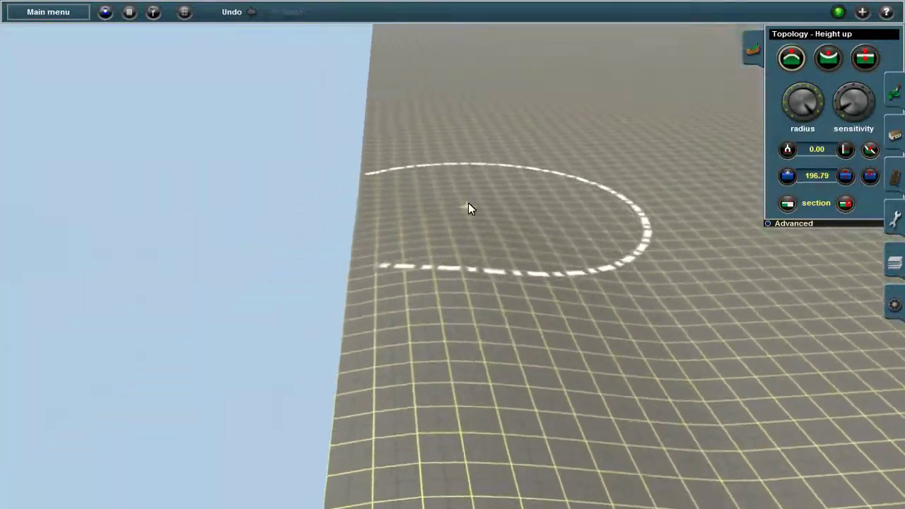
Lay an NG2 Trk (Chunky-mesh) narrow-gauge line across the plain, shaped to meet the existing track.
{"action": "key", "text": "F4"}
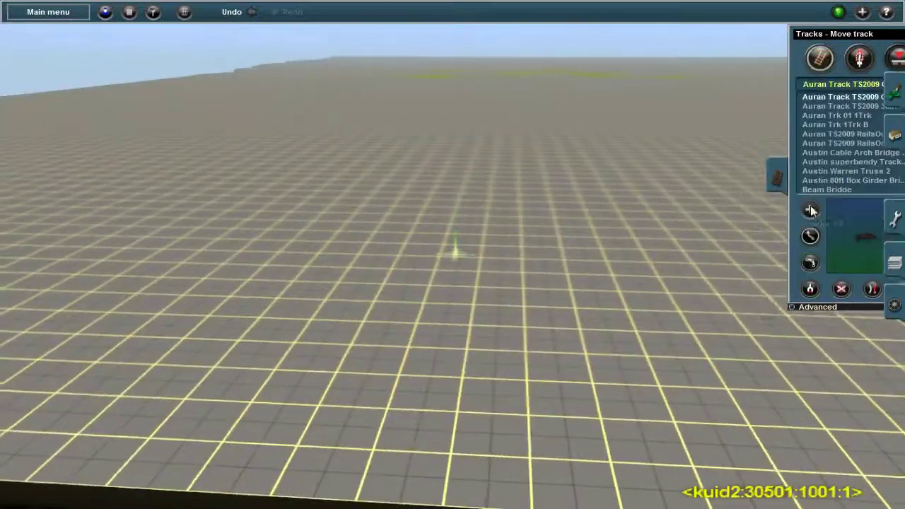
{"action": "key", "text": "g"}
{"action": "left_click", "coordinate": [489, 289]}
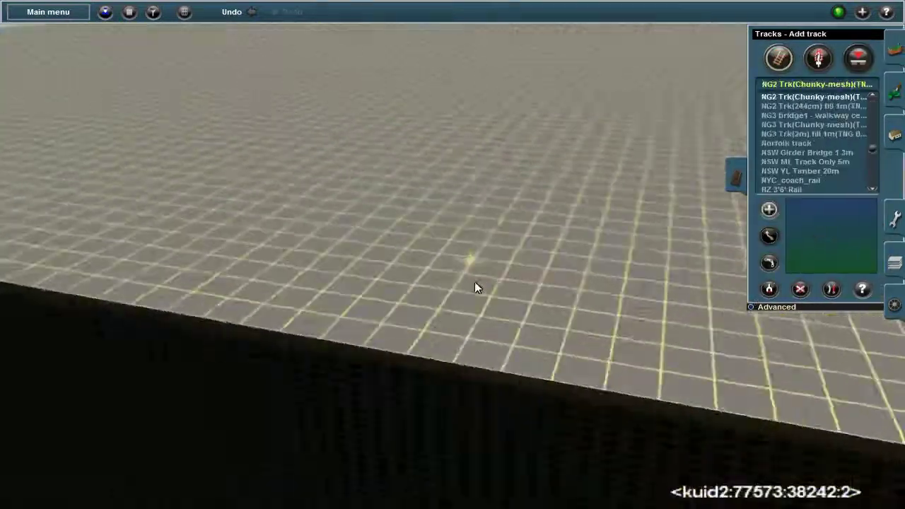
{"action": "left_click_drag", "start_coordinate": [474, 282], "coordinate": [495, 202]}
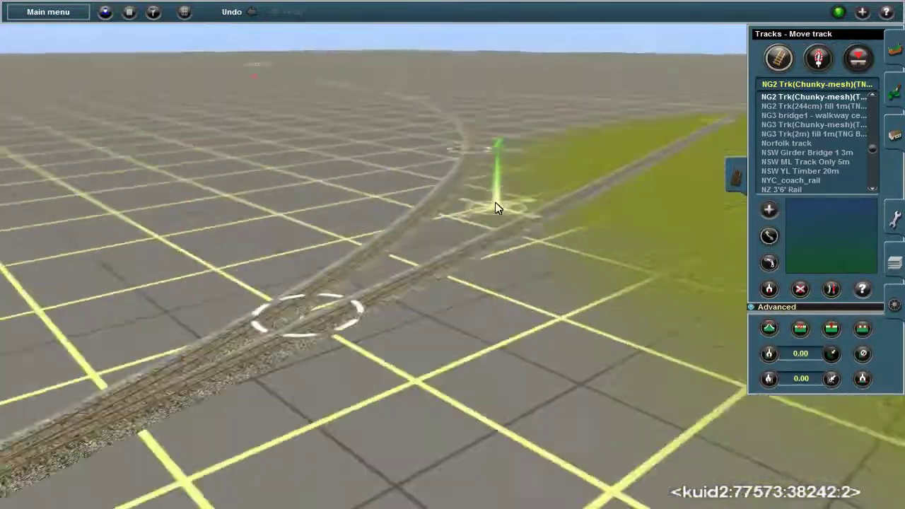
{"action": "right_click_drag", "start_coordinate": [495, 202], "coordinate": [506, 254]}
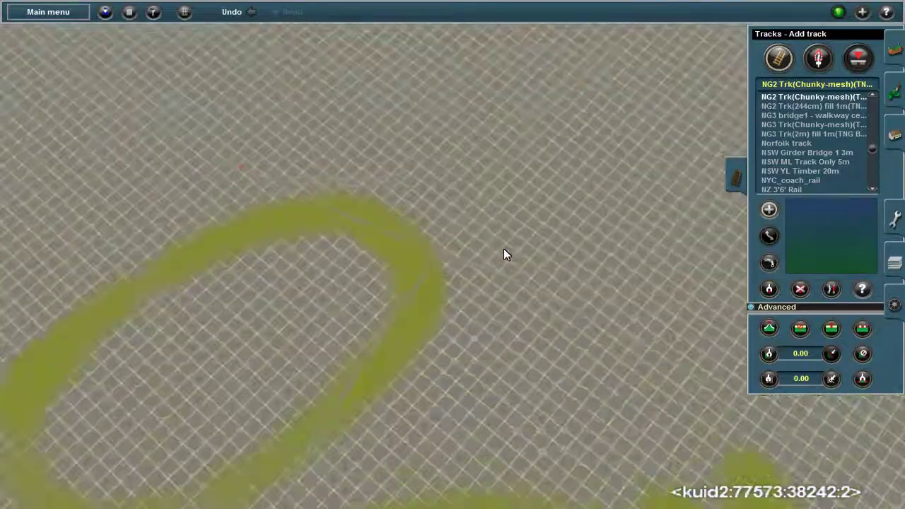
{"action": "scroll", "coordinate": [503, 248], "scroll_direction": "down", "scroll_amount": 10}
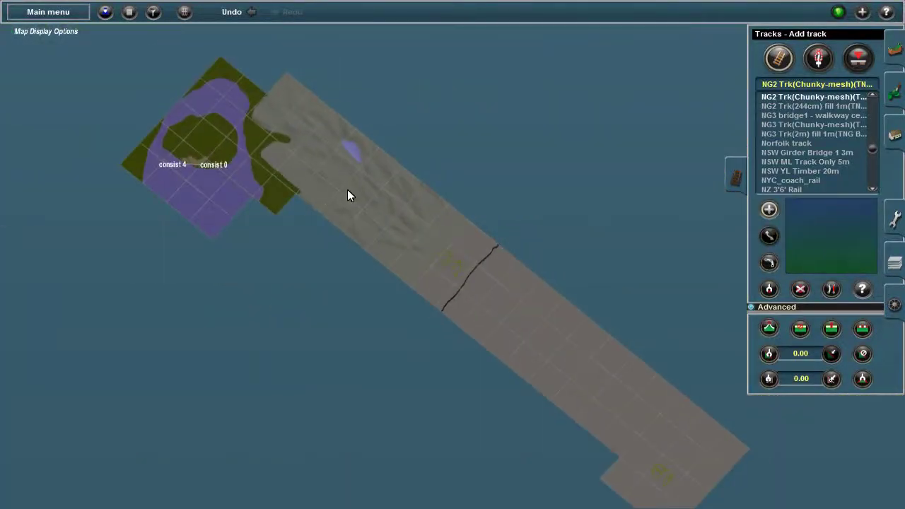
Tilt and swing the view to inspect the new track junction layout.
{"action": "scroll", "coordinate": [541, 303], "scroll_direction": "up", "scroll_amount": 5}
{"action": "scroll", "coordinate": [379, 208], "scroll_direction": "down", "scroll_amount": 5}
{"action": "scroll", "coordinate": [415, 243], "scroll_direction": "up", "scroll_amount": 10}
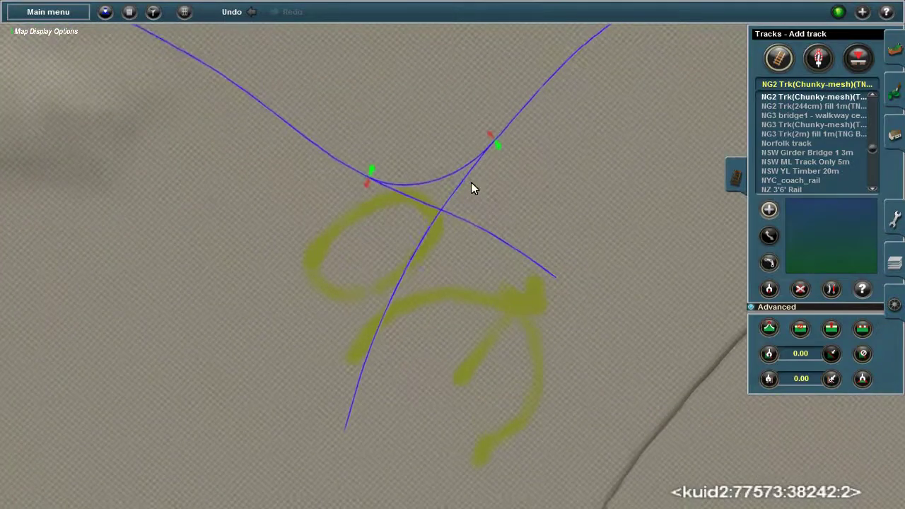
{"action": "scroll", "coordinate": [470, 187], "scroll_direction": "up", "scroll_amount": 5}
{"action": "right_click_drag", "start_coordinate": [470, 188], "coordinate": [458, 212]}
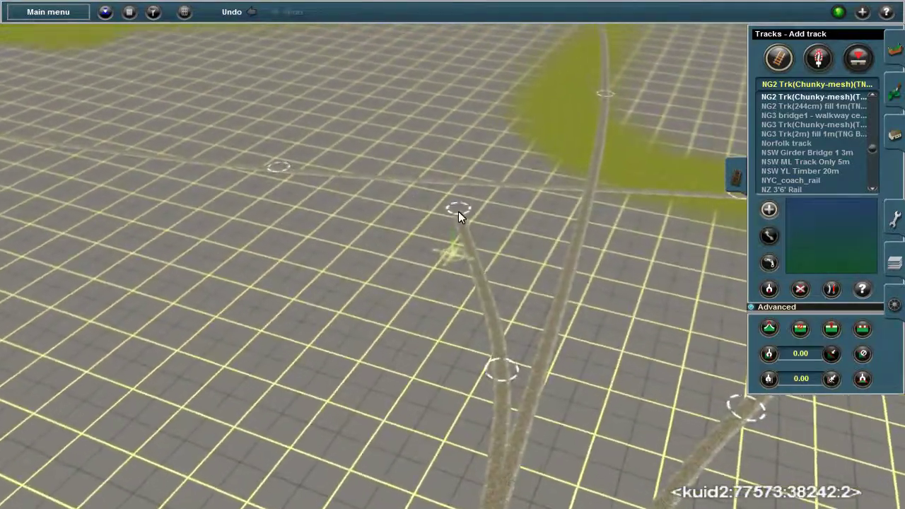
{"action": "right_click_drag", "start_coordinate": [327, 99], "coordinate": [409, 157]}
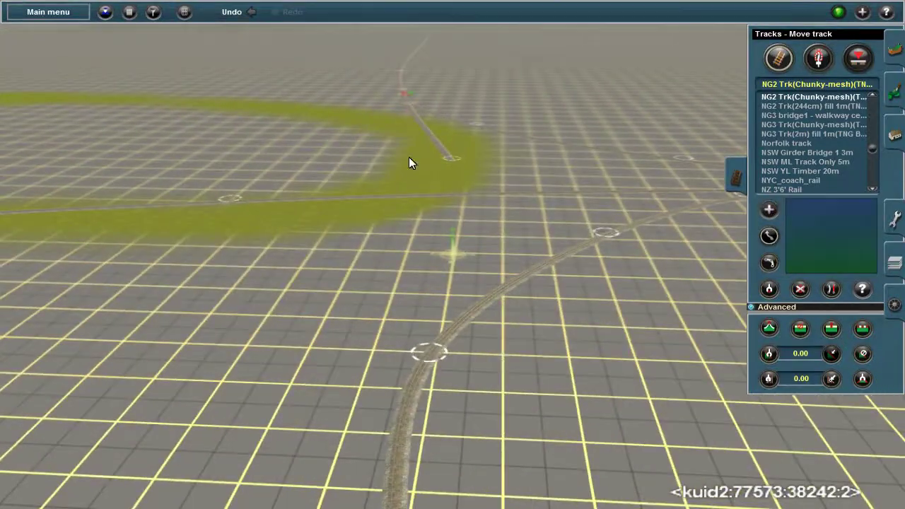
Cycle through the add, delete, move and straighten track tools around Junction 234.
{"action": "left_click", "coordinate": [769, 210]}
{"action": "right_click_drag", "start_coordinate": [402, 328], "coordinate": [630, 181]}
{"action": "key", "text": "x"}
{"action": "key", "text": "m"}
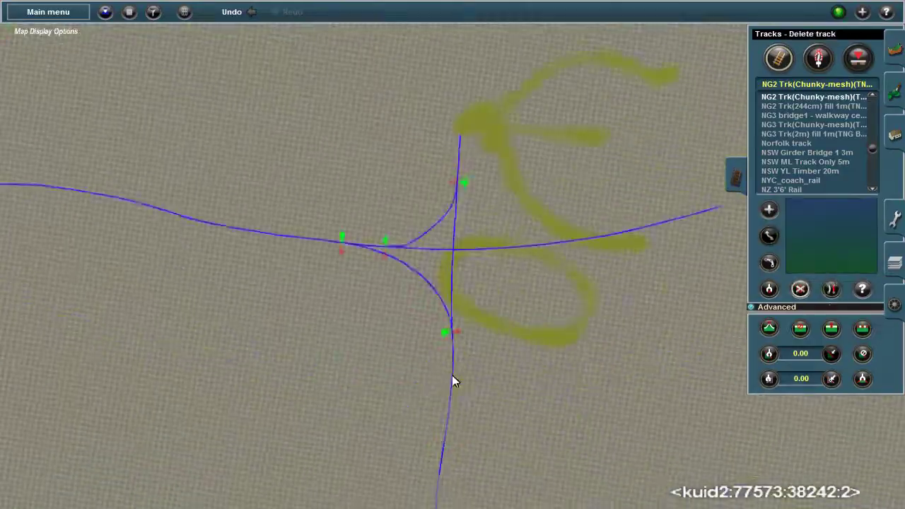
{"action": "key", "text": "m"}
{"action": "key", "text": "a"}
{"action": "right_click_drag", "start_coordinate": [461, 353], "coordinate": [425, 176]}
{"action": "key", "text": "m"}
{"action": "key", "text": "s"}
{"action": "right_click_drag", "start_coordinate": [448, 266], "coordinate": [446, 220]}
{"action": "scroll", "coordinate": [447, 220], "scroll_direction": "down", "scroll_amount": 5}
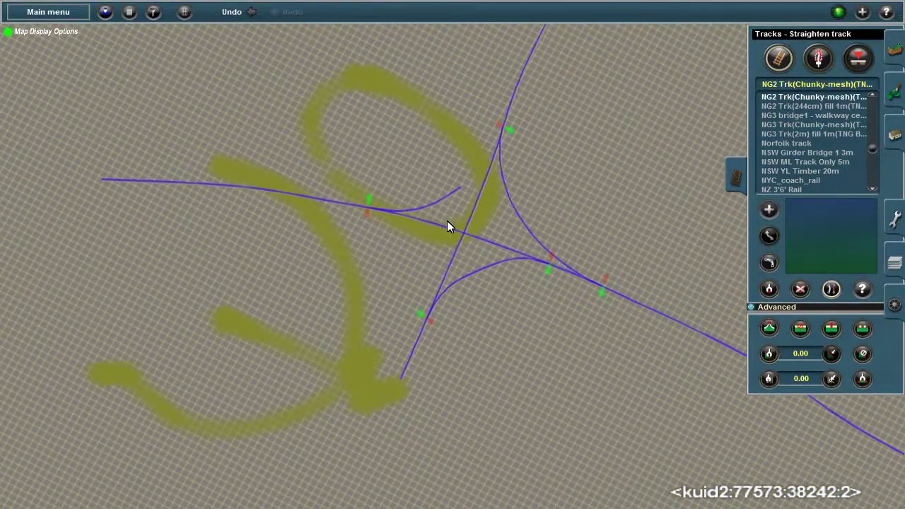
{"action": "scroll", "coordinate": [447, 221], "scroll_direction": "up", "scroll_amount": 6}
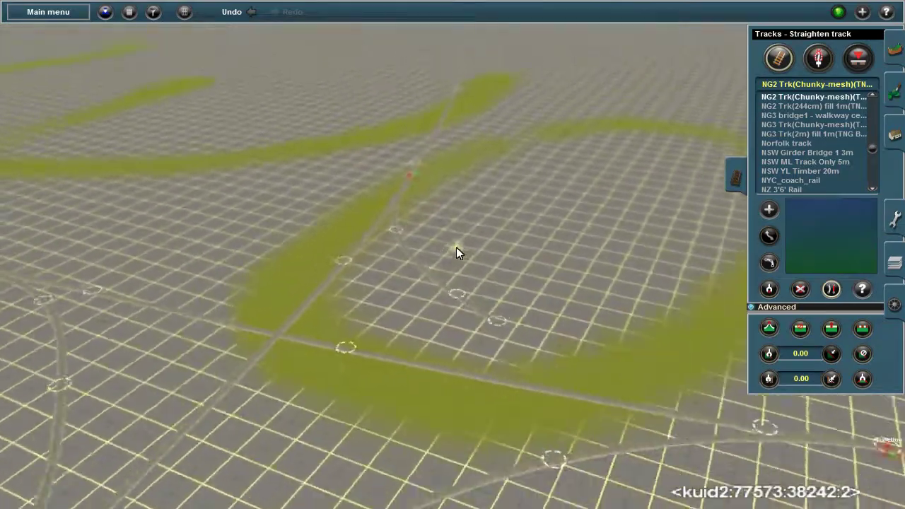
{"action": "scroll", "coordinate": [437, 255], "scroll_direction": "up", "scroll_amount": 4}
Try the insert-spline-point tool and check the track layout on the overhead map.
{"action": "key", "text": "i"}
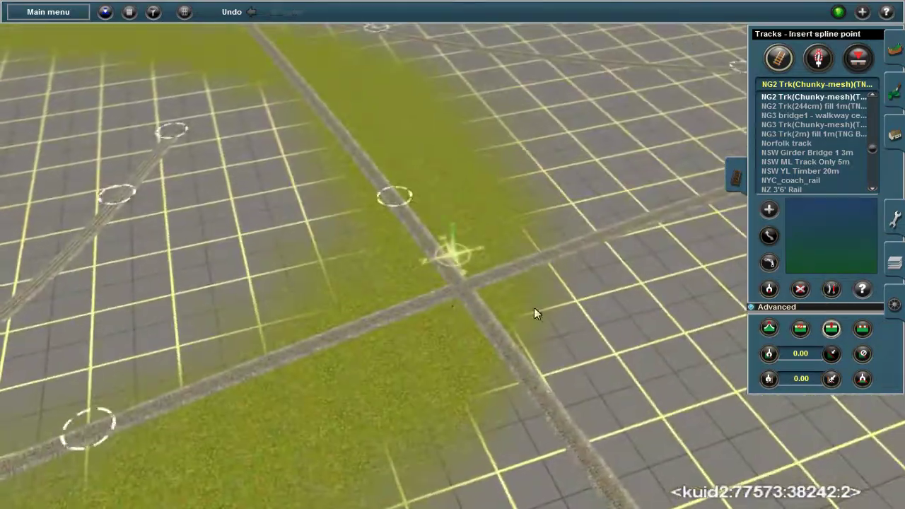
{"action": "scroll", "coordinate": [565, 312], "scroll_direction": "down", "scroll_amount": 3}
{"action": "right_click_drag", "start_coordinate": [566, 313], "coordinate": [532, 151]}
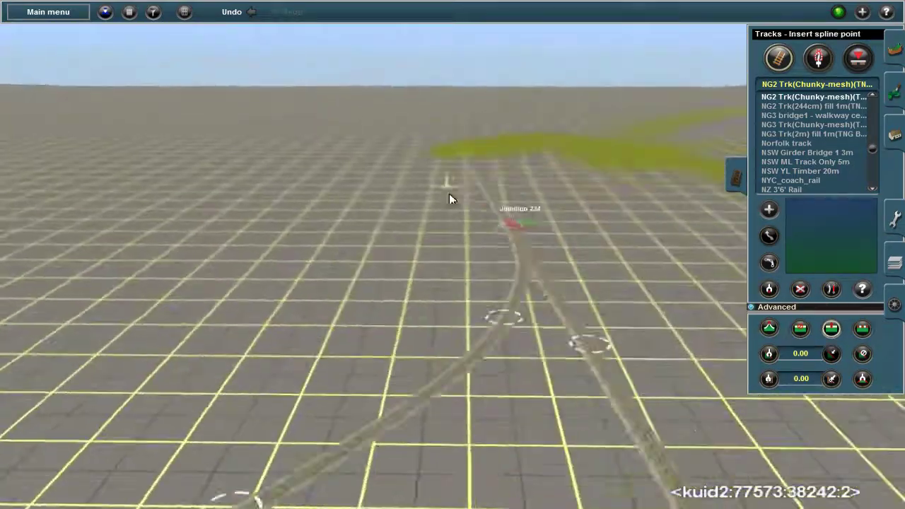
{"action": "key", "text": "a"}
{"action": "key", "text": "m"}
{"action": "scroll", "coordinate": [461, 201], "scroll_direction": "up", "scroll_amount": 2}
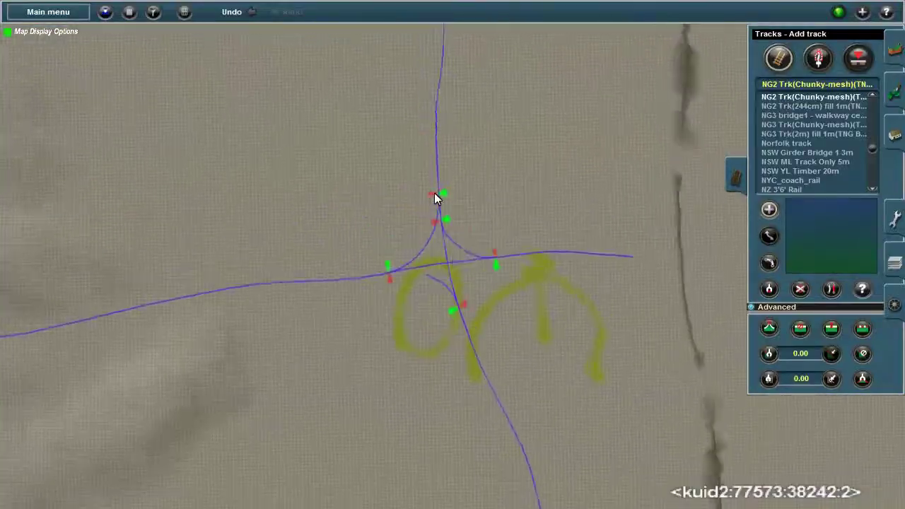
{"action": "key", "text": "m"}
{"action": "right_click_drag", "start_coordinate": [429, 297], "coordinate": [443, 273]}
Jump the camera to the train consist standing beside the town's red station.
{"action": "key", "text": "m"}
{"action": "scroll", "coordinate": [462, 245], "scroll_direction": "down", "scroll_amount": 3}
{"action": "scroll", "coordinate": [488, 216], "scroll_direction": "up", "scroll_amount": 3}
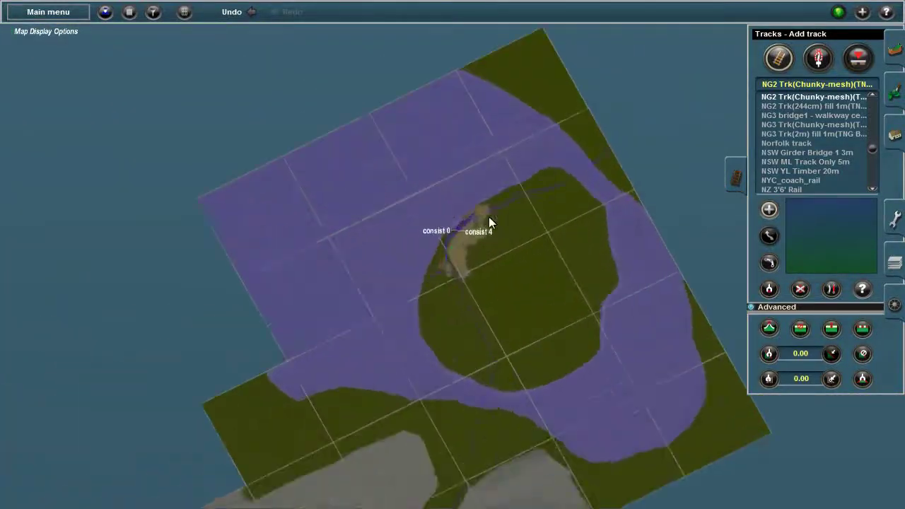
{"action": "left_click", "coordinate": [488, 217]}
{"action": "right_click_drag", "start_coordinate": [460, 267], "coordinate": [634, 249]}
Place and then delete a CNR Shakespeare Station and a Spadina Ash Conveyor.
{"action": "key", "text": "F4"}
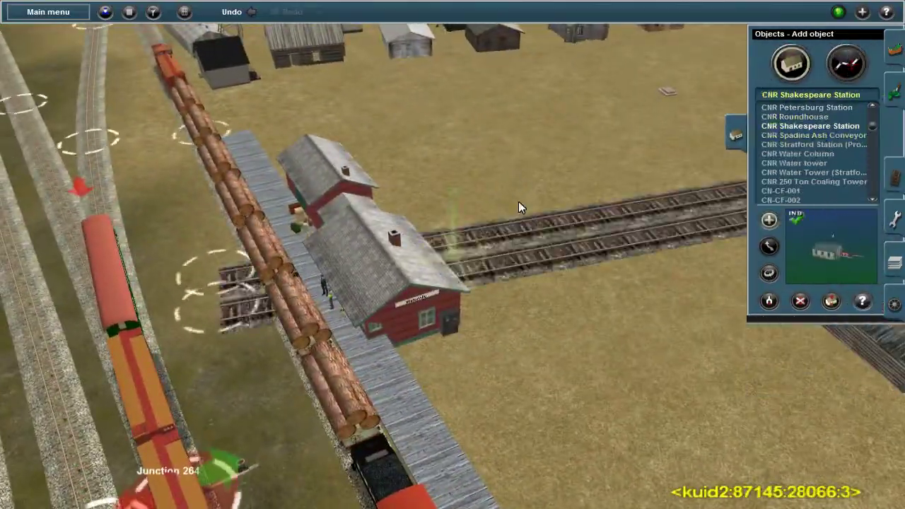
{"action": "right_click_drag", "start_coordinate": [518, 201], "coordinate": [565, 271]}
{"action": "scroll", "coordinate": [565, 270], "scroll_direction": "down", "scroll_amount": 3}
{"action": "left_click", "coordinate": [531, 359]}
{"action": "scroll", "coordinate": [422, 245], "scroll_direction": "up", "scroll_amount": 5}
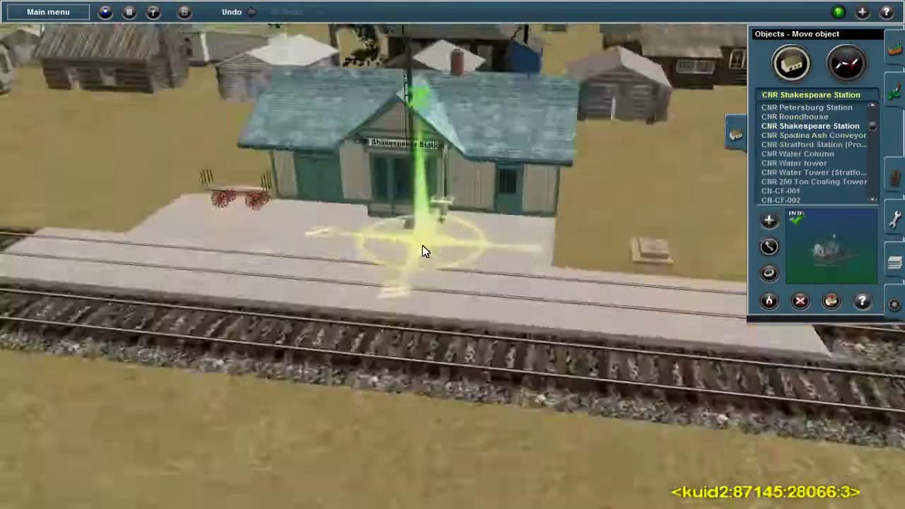
{"action": "scroll", "coordinate": [422, 245], "scroll_direction": "down", "scroll_amount": 5}
{"action": "key", "text": "d"}
{"action": "left_click", "coordinate": [612, 262]}
{"action": "key", "text": "a"}
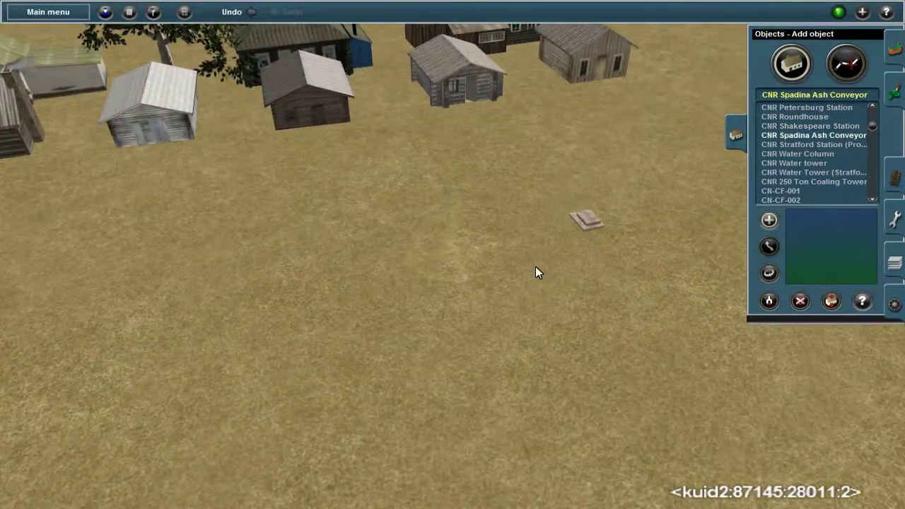
{"action": "left_click", "coordinate": [535, 272]}
{"action": "key", "text": "d"}
{"action": "left_click", "coordinate": [503, 282]}
Place a CNR King Station on the ground beside the new narrow-gauge spur.
{"action": "scroll", "coordinate": [806, 147], "scroll_direction": "up", "scroll_amount": 8}
{"action": "left_click", "coordinate": [793, 163]}
{"action": "key", "text": "a"}
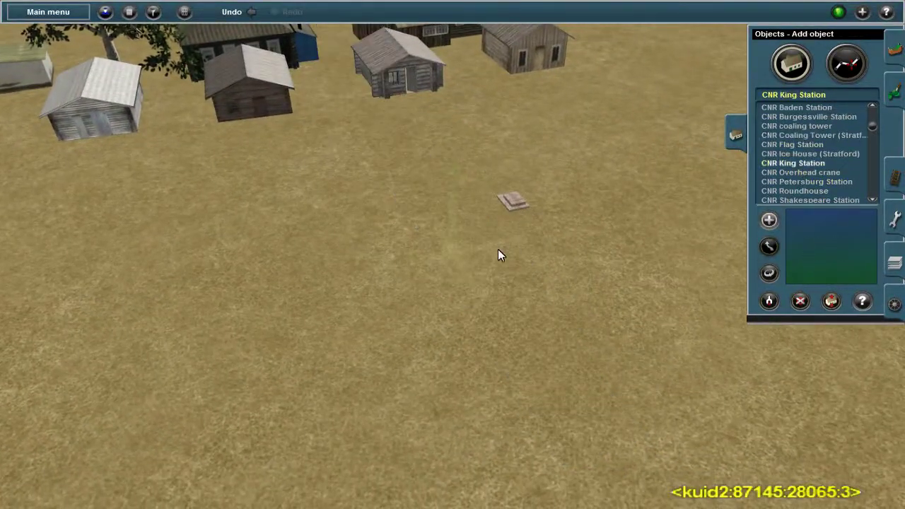
{"action": "left_click", "coordinate": [498, 254]}
{"action": "scroll", "coordinate": [549, 265], "scroll_direction": "down", "scroll_amount": 5}
{"action": "key", "text": "m"}
{"action": "right_click_drag", "start_coordinate": [707, 262], "coordinate": [469, 277]}
{"action": "scroll", "coordinate": [469, 277], "scroll_direction": "up", "scroll_amount": 5}
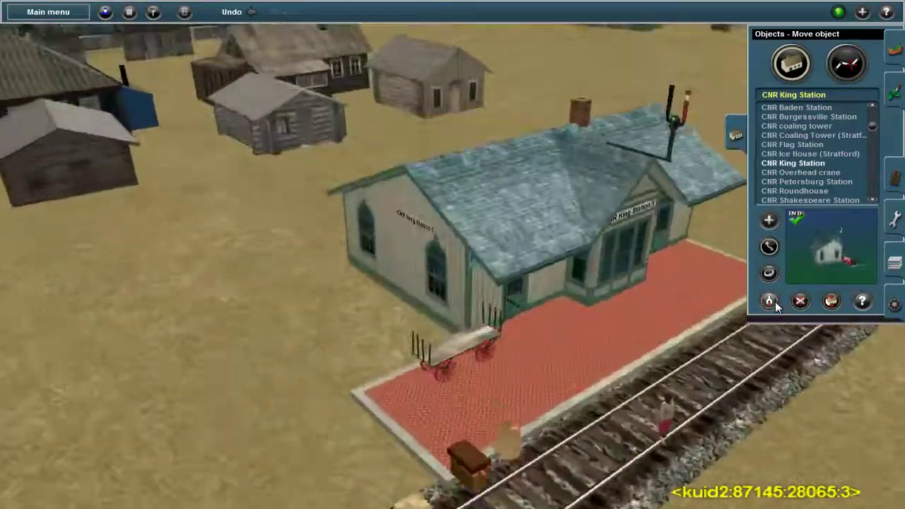
{"action": "key", "text": "d"}
{"action": "scroll", "coordinate": [593, 323], "scroll_direction": "down", "scroll_amount": 5}
{"action": "scroll", "coordinate": [623, 402], "scroll_direction": "up", "scroll_amount": 8}
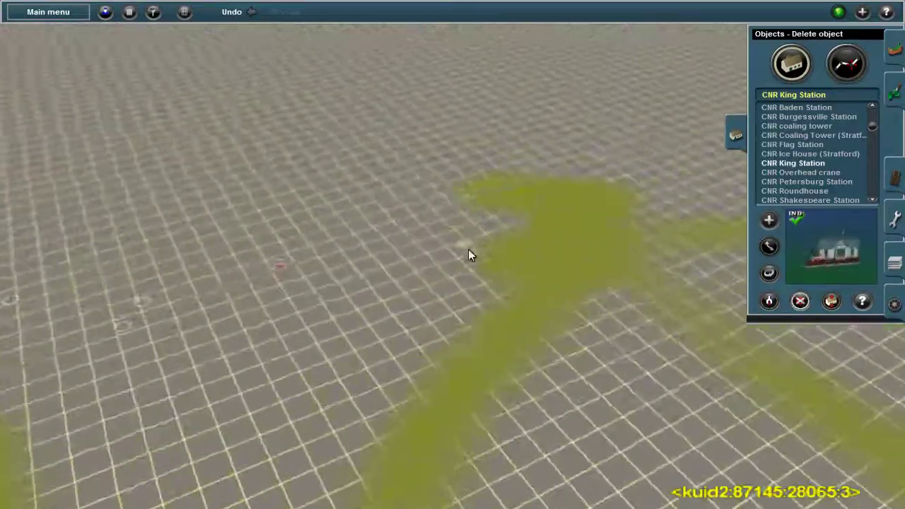
{"action": "key", "text": "a"}
{"action": "scroll", "coordinate": [468, 255], "scroll_direction": "down", "scroll_amount": 3}
{"action": "scroll", "coordinate": [458, 363], "scroll_direction": "up", "scroll_amount": 5}
Rotate the King Station to 106 and position it so its platform runs along the rails.
{"action": "key", "text": "r"}
{"action": "left_click_drag", "start_coordinate": [242, 240], "coordinate": [419, 306]}
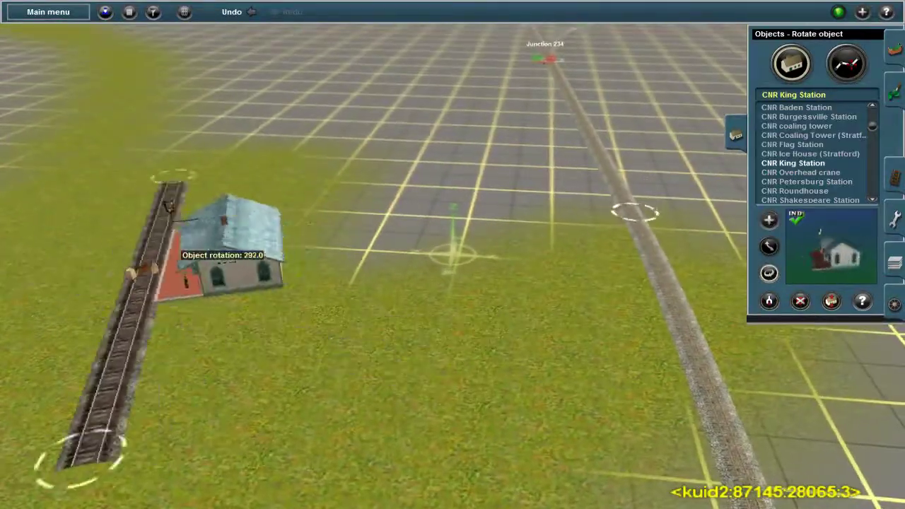
{"action": "key", "text": "m"}
{"action": "scroll", "coordinate": [680, 236], "scroll_direction": "up", "scroll_amount": 3}
{"action": "key", "text": "r"}
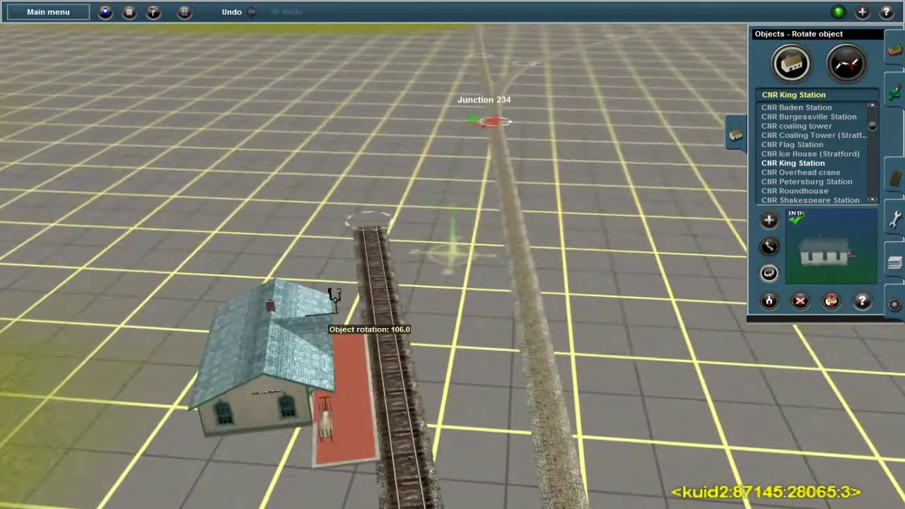
{"action": "key", "text": "m"}
{"action": "right_click_drag", "start_coordinate": [368, 205], "coordinate": [431, 182]}
{"action": "key", "text": "r"}
{"action": "key", "text": "m"}
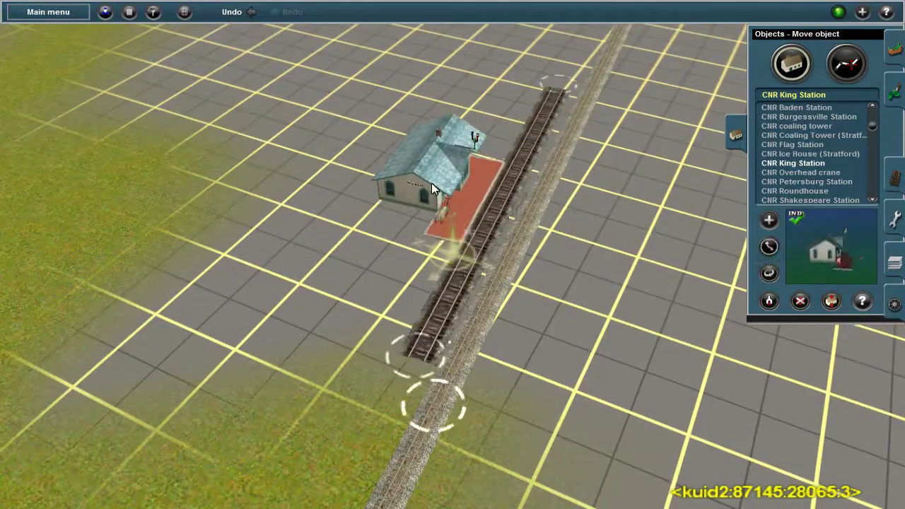
{"action": "scroll", "coordinate": [421, 191], "scroll_direction": "up", "scroll_amount": 5}
{"action": "key", "text": "F4"}
{"action": "key", "text": "Up"}
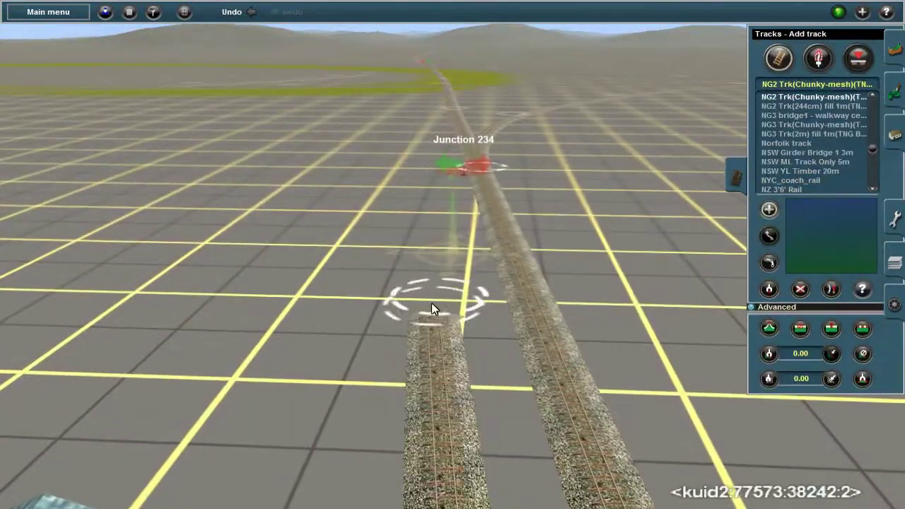
Join new track pieces to the line, forming Junctions 258 and 266.
{"action": "key", "text": "Up"}
{"action": "key", "text": "s"}
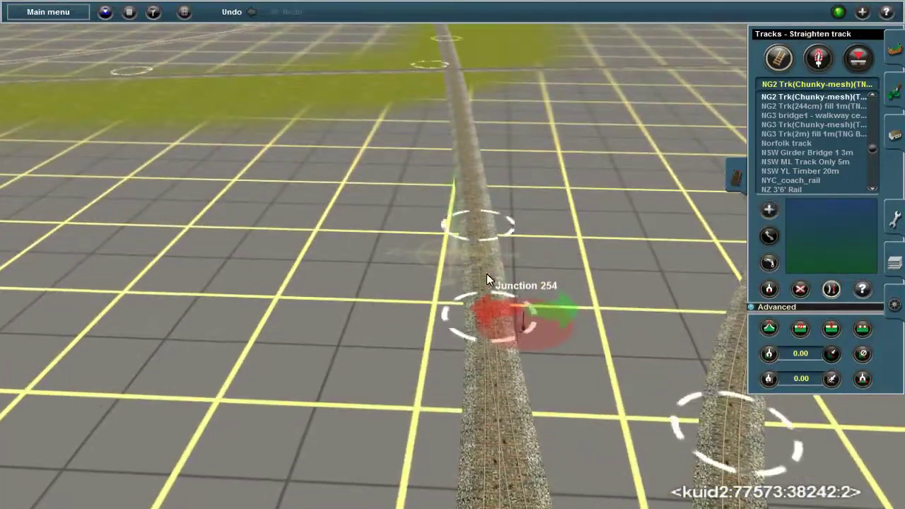
{"action": "key", "text": "m"}
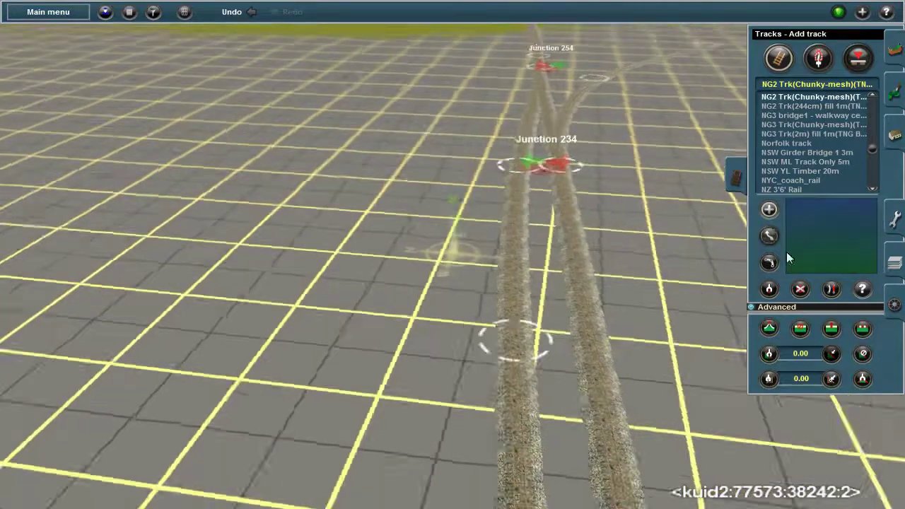
{"action": "left_click", "coordinate": [769, 261]}
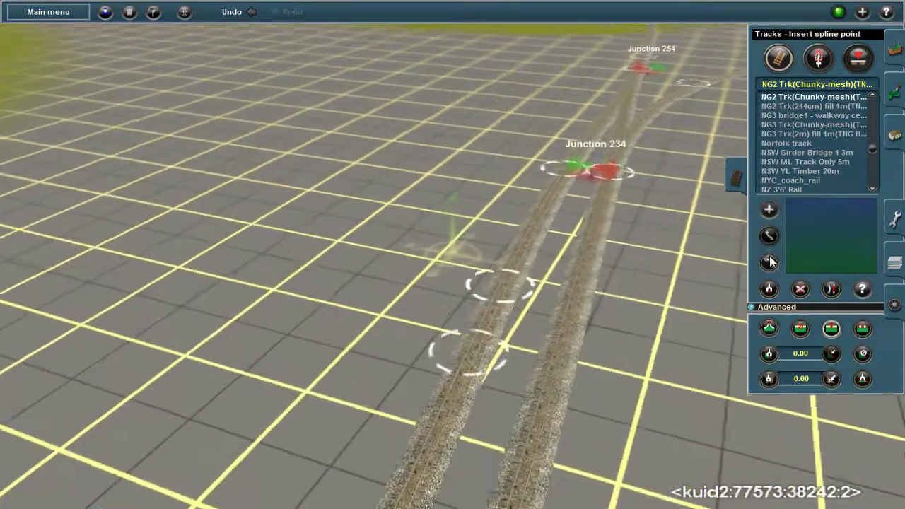
{"action": "left_click", "coordinate": [769, 209]}
{"action": "left_click", "coordinate": [499, 284]}
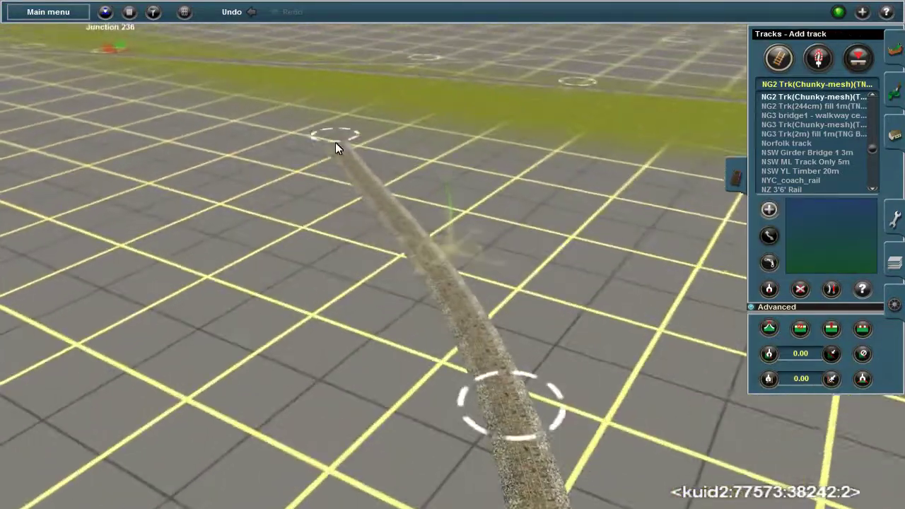
{"action": "left_click", "coordinate": [487, 265]}
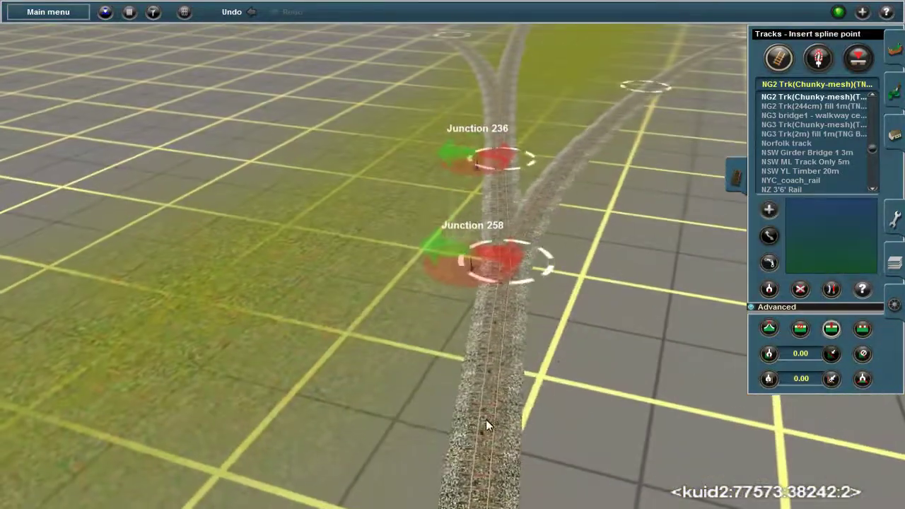
{"action": "left_click", "coordinate": [486, 425]}
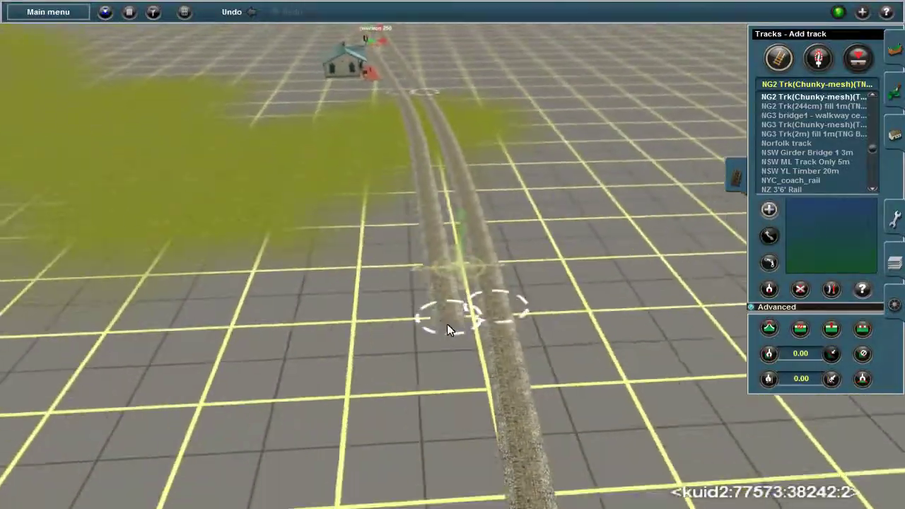
{"action": "left_click", "coordinate": [447, 324]}
{"action": "left_click", "coordinate": [473, 284]}
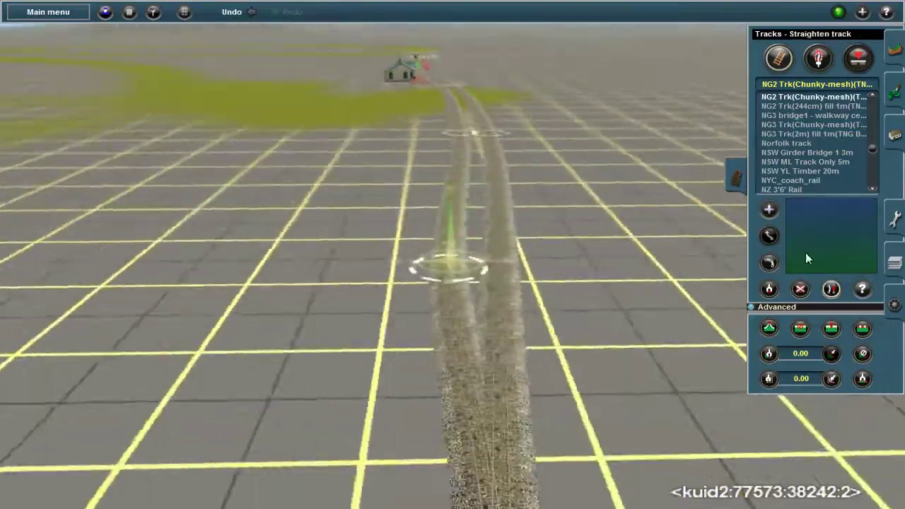
Extend a new track segment across the grid from a spline point.
{"action": "scroll", "coordinate": [457, 270], "scroll_direction": "down", "scroll_amount": 10}
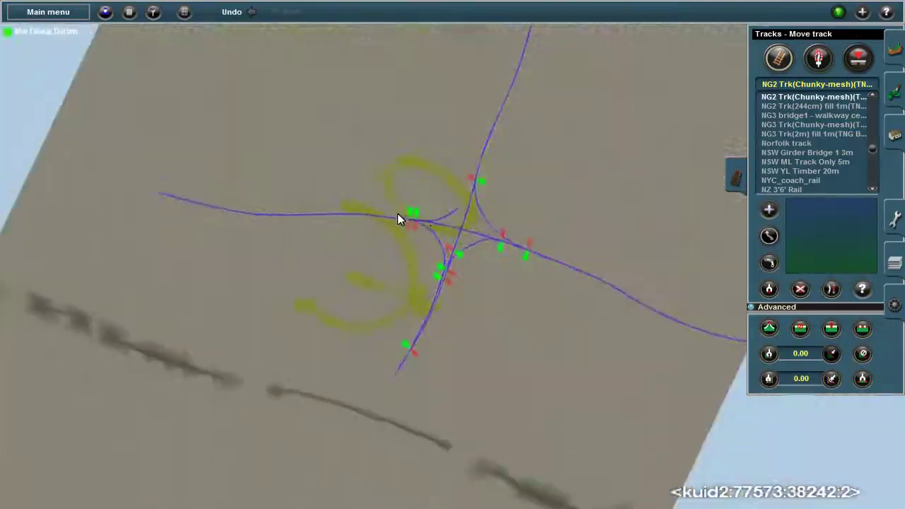
{"action": "scroll", "coordinate": [397, 216], "scroll_direction": "up", "scroll_amount": 10}
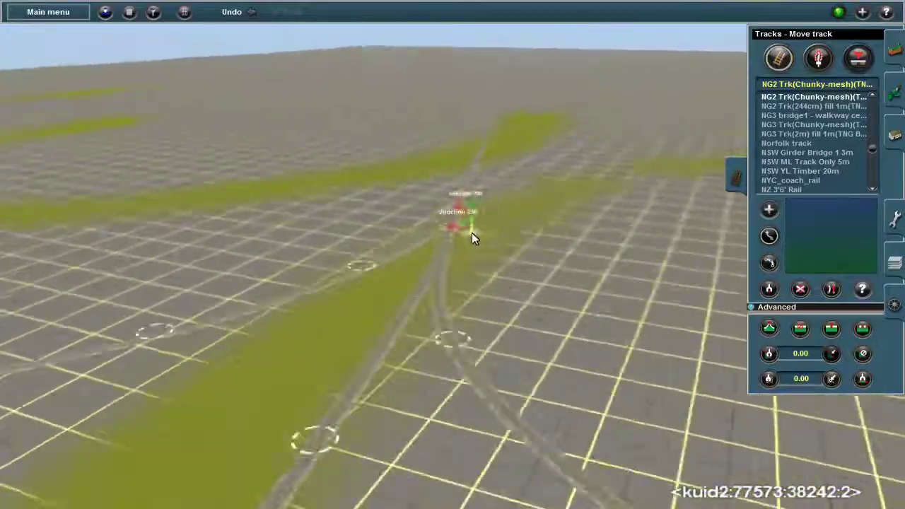
{"action": "key", "text": "a"}
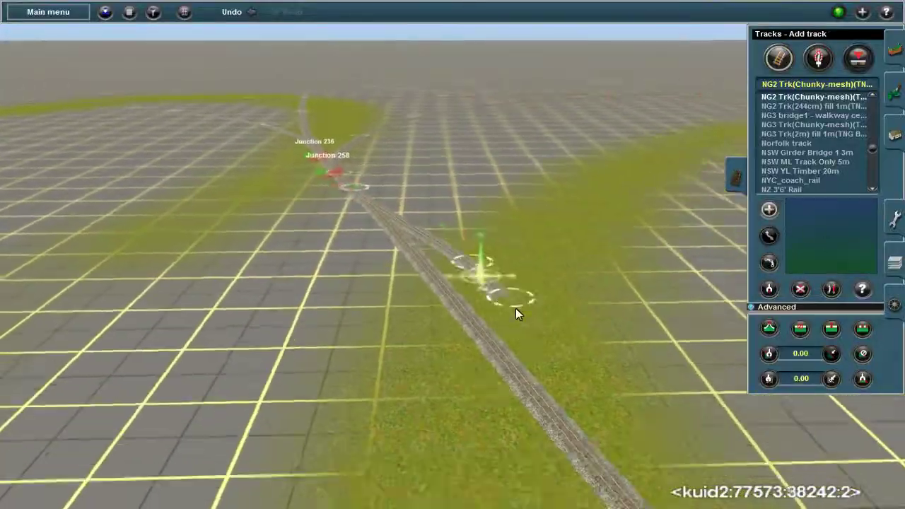
{"action": "key", "text": "s"}
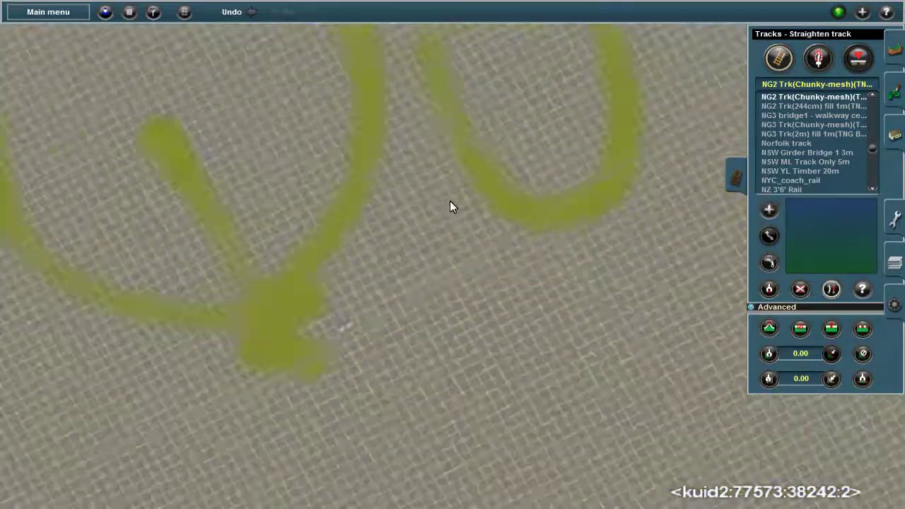
{"action": "scroll", "coordinate": [450, 201], "scroll_direction": "down", "scroll_amount": 6}
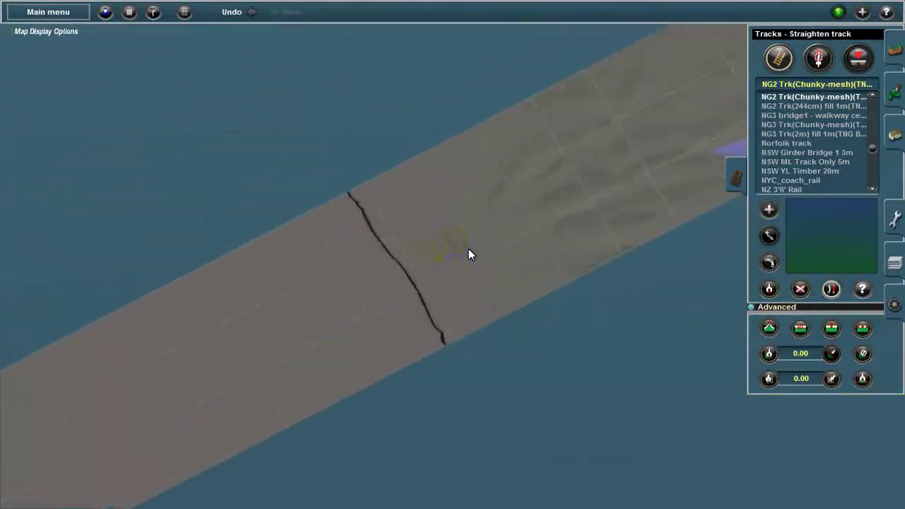
{"action": "key", "text": "d"}
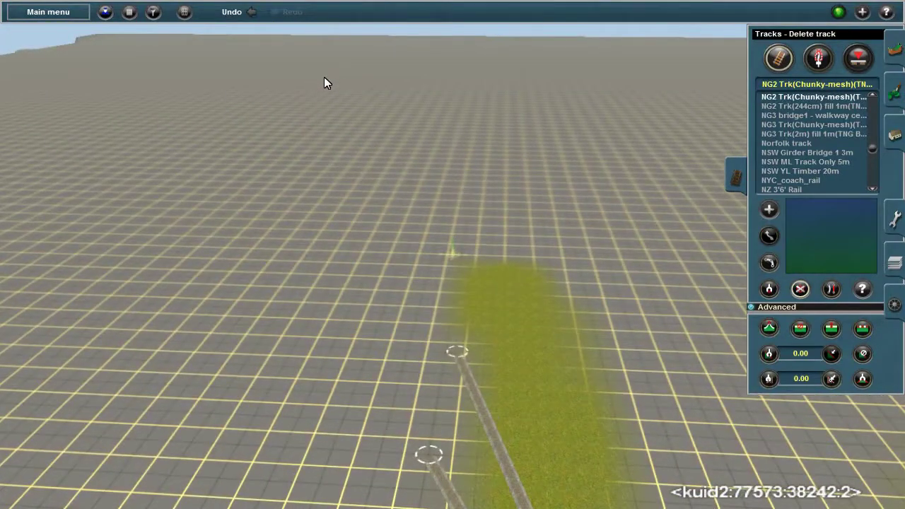
{"action": "key", "text": "a"}
{"action": "left_click", "coordinate": [459, 351]}
{"action": "right_click_drag", "start_coordinate": [521, 196], "coordinate": [424, 214]}
Fly back down to ground level along the curving track and select Height down.
{"action": "scroll", "coordinate": [425, 214], "scroll_direction": "up", "scroll_amount": 3}
{"action": "key", "text": "m"}
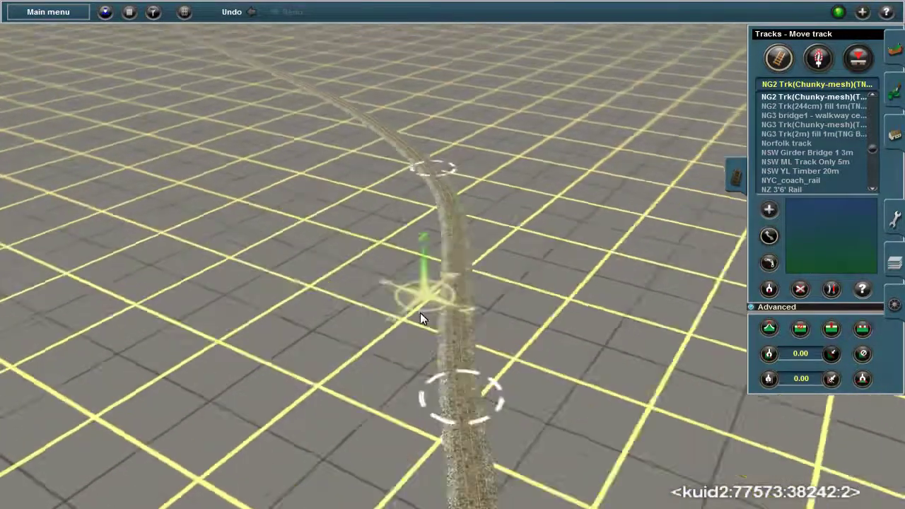
{"action": "scroll", "coordinate": [420, 318], "scroll_direction": "down", "scroll_amount": 10}
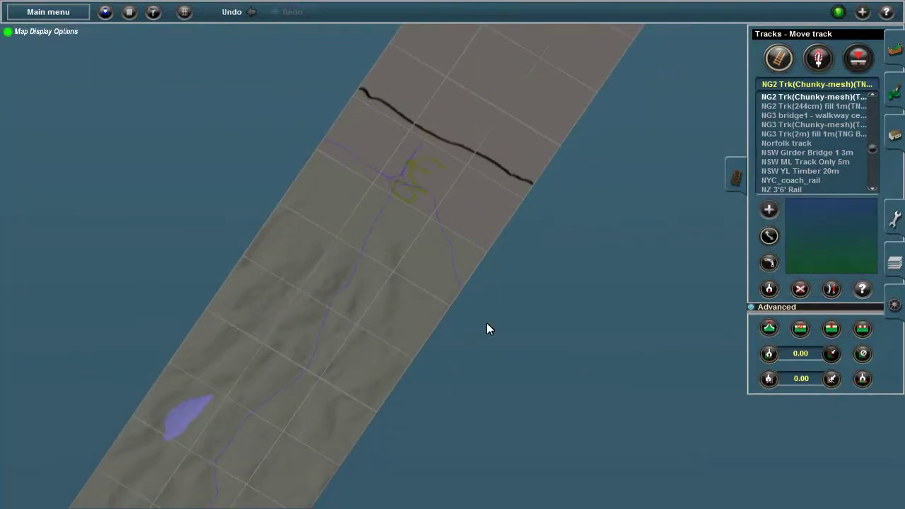
{"action": "scroll", "coordinate": [299, 233], "scroll_direction": "up", "scroll_amount": 10}
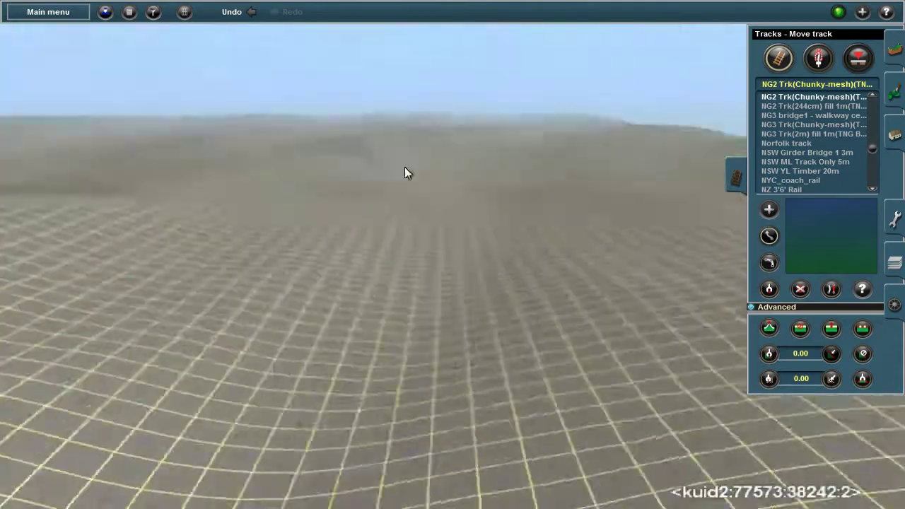
{"action": "scroll", "coordinate": [424, 163], "scroll_direction": "up", "scroll_amount": 5}
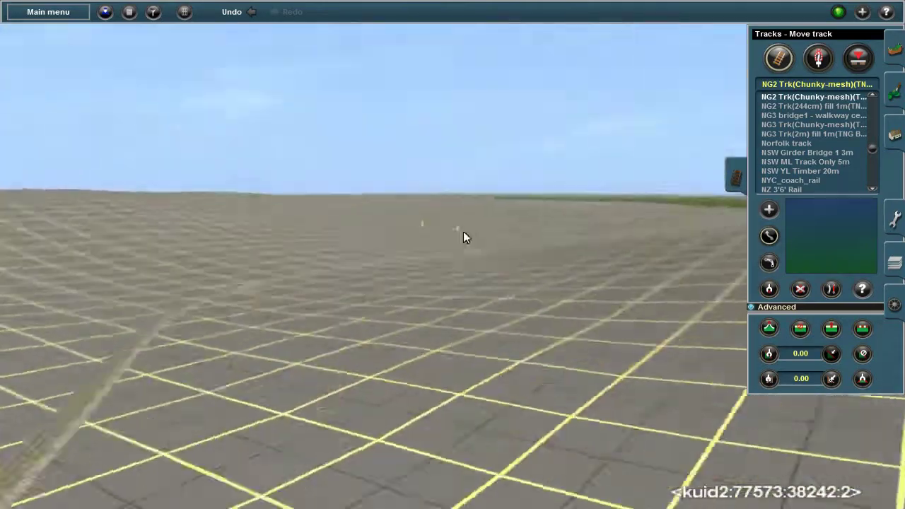
{"action": "right_click_drag", "start_coordinate": [463, 232], "coordinate": [495, 212]}
{"action": "key", "text": "F2"}
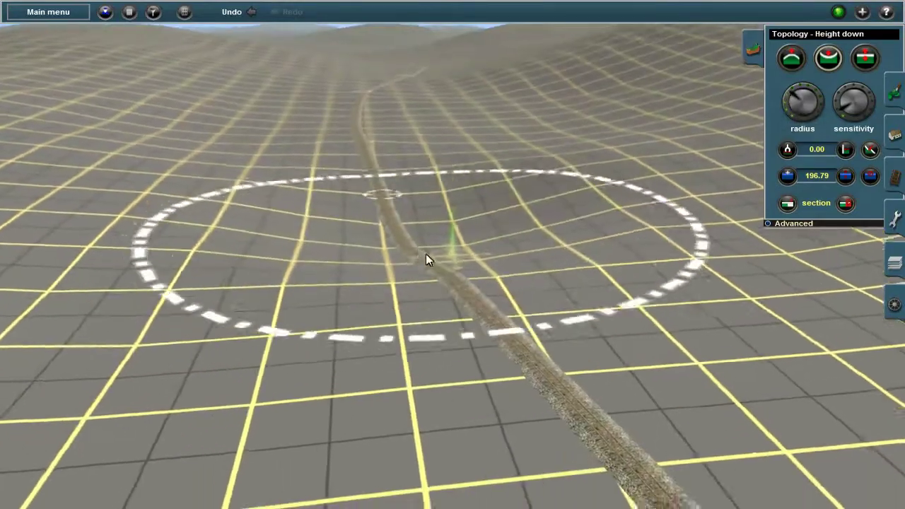
Use Adjust height to level the ground beside the track, undoing and reapplying the edit.
{"action": "key", "text": "a"}
{"action": "mouse_move", "coordinate": [426, 256]}
{"action": "right_mouse_down"}
{"action": "mouse_move", "coordinate": [537, 218]}
{"action": "mouse_move", "coordinate": [373, 242]}
{"action": "mouse_move", "coordinate": [340, 227]}
{"action": "mouse_move", "coordinate": [488, 258]}
{"action": "mouse_move", "coordinate": [473, 236]}
{"action": "right_mouse_up"}
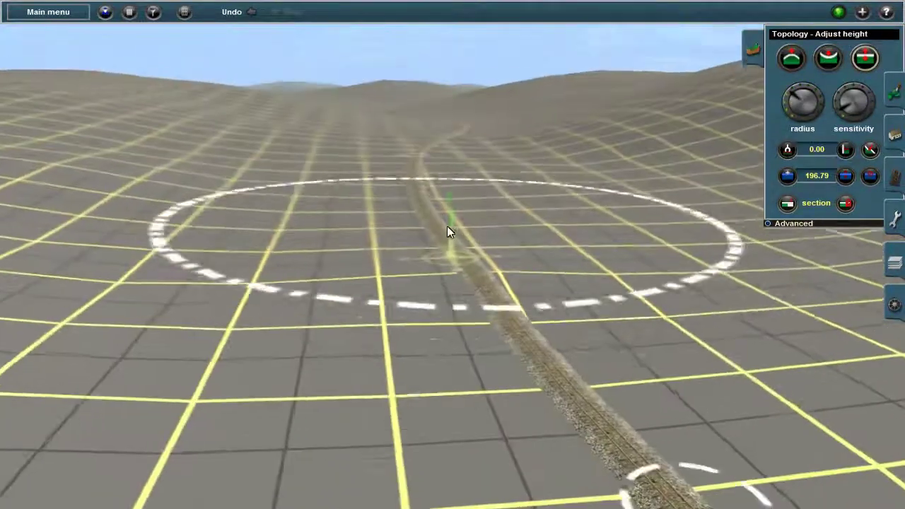
{"action": "mouse_move", "coordinate": [447, 225]}
{"action": "right_mouse_down"}
{"action": "mouse_move", "coordinate": [404, 276]}
{"action": "mouse_move", "coordinate": [485, 281]}
{"action": "mouse_move", "coordinate": [538, 216]}
{"action": "mouse_move", "coordinate": [424, 317]}
{"action": "mouse_move", "coordinate": [491, 283]}
{"action": "mouse_move", "coordinate": [448, 235]}
{"action": "mouse_move", "coordinate": [467, 265]}
{"action": "mouse_move", "coordinate": [382, 226]}
{"action": "mouse_move", "coordinate": [417, 260]}
{"action": "mouse_move", "coordinate": [454, 252]}
{"action": "mouse_move", "coordinate": [478, 196]}
{"action": "mouse_move", "coordinate": [400, 200]}
{"action": "right_mouse_up"}
{"action": "key", "text": "ctrl+z"}
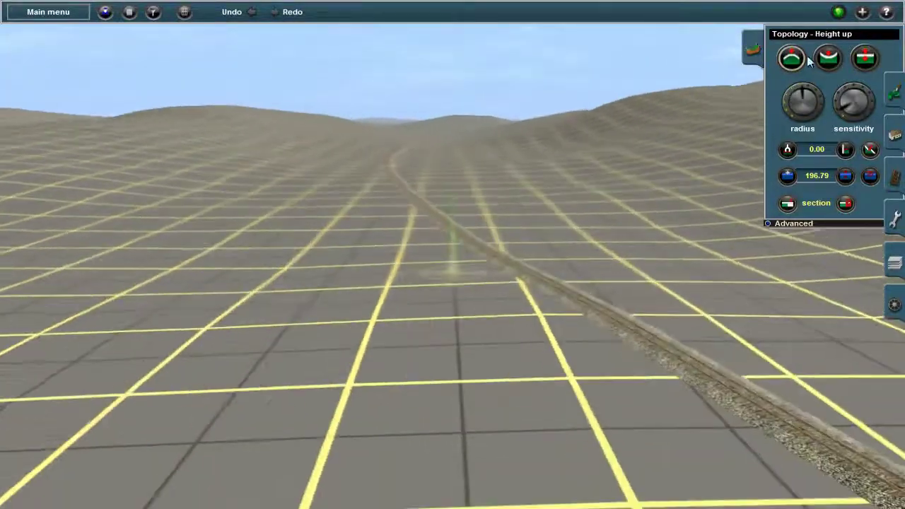
{"action": "mouse_move", "coordinate": [452, 212]}
{"action": "right_mouse_down"}
{"action": "mouse_move", "coordinate": [396, 205]}
{"action": "mouse_move", "coordinate": [557, 290]}
{"action": "mouse_move", "coordinate": [357, 142]}
{"action": "mouse_move", "coordinate": [393, 297]}
{"action": "mouse_move", "coordinate": [375, 316]}
{"action": "mouse_move", "coordinate": [439, 258]}
{"action": "mouse_move", "coordinate": [432, 216]}
{"action": "mouse_move", "coordinate": [195, 268]}
{"action": "mouse_move", "coordinate": [364, 255]}
{"action": "mouse_move", "coordinate": [626, 254]}
{"action": "mouse_move", "coordinate": [537, 282]}
{"action": "mouse_move", "coordinate": [497, 283]}
{"action": "mouse_move", "coordinate": [435, 236]}
{"action": "mouse_move", "coordinate": [450, 268]}
{"action": "right_mouse_up"}
Show the overhead map of the whole route.
{"action": "key", "text": "m"}
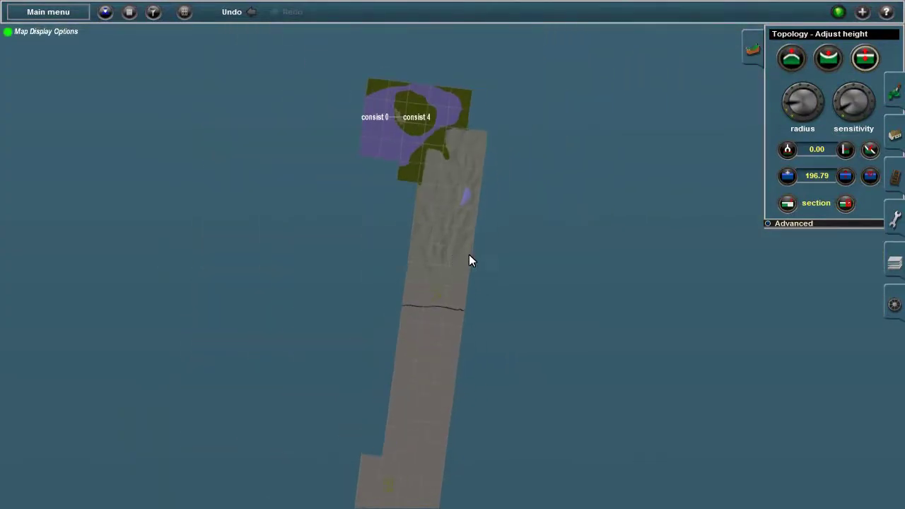
{"action": "scroll", "coordinate": [470, 276], "scroll_direction": "up", "scroll_amount": 3}
{"action": "scroll", "coordinate": [471, 288], "scroll_direction": "up", "scroll_amount": 1}
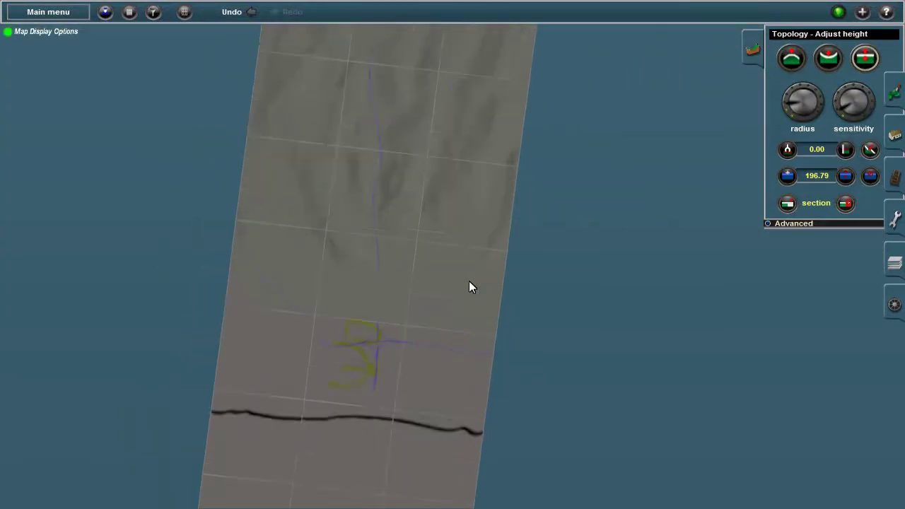
{"action": "scroll", "coordinate": [471, 284], "scroll_direction": "up", "scroll_amount": 2}
{"action": "scroll", "coordinate": [480, 310], "scroll_direction": "down", "scroll_amount": 5}
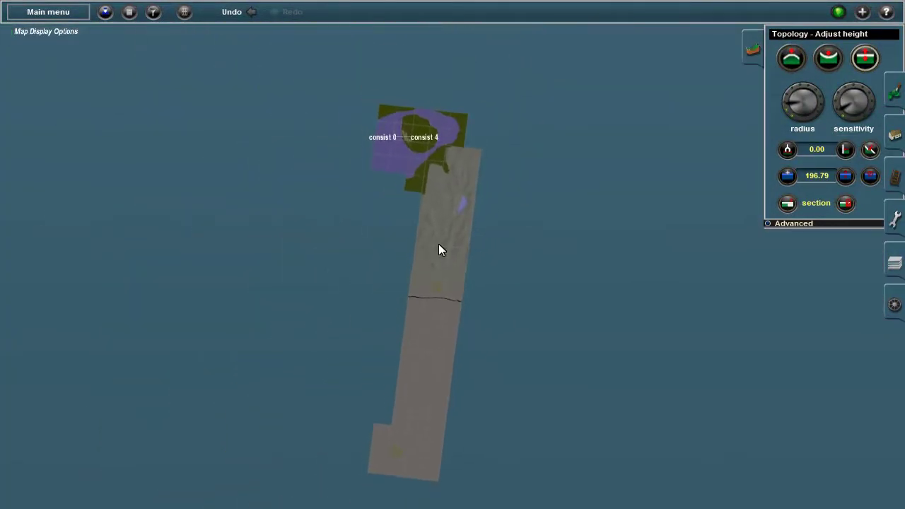
Raise a hill beside the route, undoing the oversized first attempt and redoing it gently.
{"action": "scroll", "coordinate": [436, 251], "scroll_direction": "up", "scroll_amount": 6}
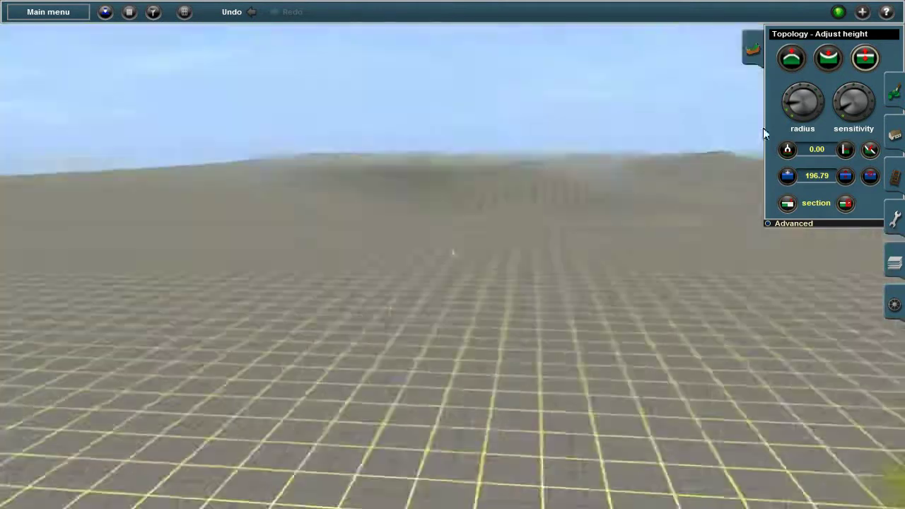
{"action": "scroll", "coordinate": [721, 186], "scroll_direction": "down", "scroll_amount": 5}
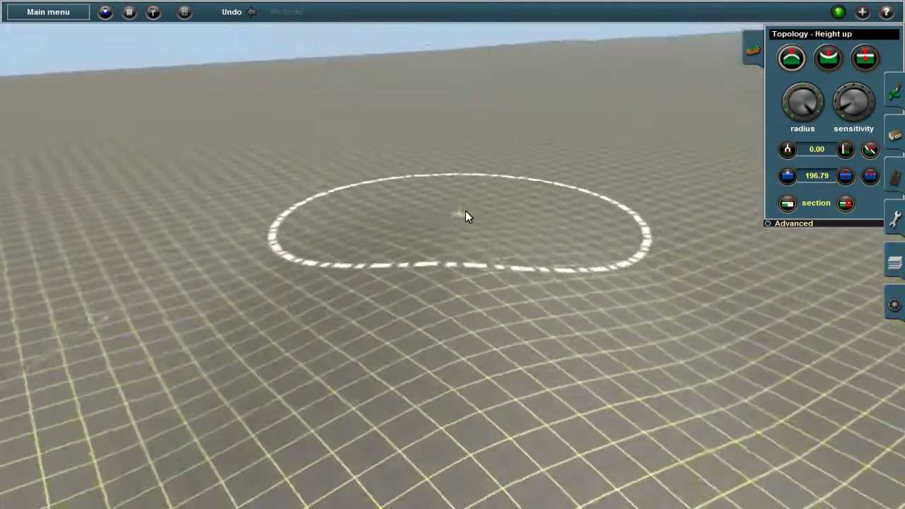
{"action": "mouse_move", "coordinate": [465, 211]}
{"action": "left_mouse_down"}
{"action": "mouse_move", "coordinate": [441, 211]}
{"action": "mouse_move", "coordinate": [470, 227]}
{"action": "mouse_move", "coordinate": [448, 219]}
{"action": "mouse_move", "coordinate": [471, 212]}
{"action": "mouse_move", "coordinate": [384, 259]}
{"action": "mouse_move", "coordinate": [445, 235]}
{"action": "mouse_move", "coordinate": [628, 199]}
{"action": "mouse_move", "coordinate": [484, 236]}
{"action": "mouse_move", "coordinate": [354, 311]}
{"action": "mouse_move", "coordinate": [542, 267]}
{"action": "mouse_move", "coordinate": [448, 197]}
{"action": "mouse_move", "coordinate": [460, 147]}
{"action": "mouse_move", "coordinate": [490, 182]}
{"action": "mouse_move", "coordinate": [460, 233]}
{"action": "mouse_move", "coordinate": [487, 292]}
{"action": "mouse_move", "coordinate": [411, 292]}
{"action": "mouse_move", "coordinate": [415, 257]}
{"action": "mouse_move", "coordinate": [395, 294]}
{"action": "mouse_move", "coordinate": [367, 256]}
{"action": "mouse_move", "coordinate": [501, 243]}
{"action": "mouse_move", "coordinate": [475, 167]}
{"action": "mouse_move", "coordinate": [774, 63]}
{"action": "mouse_move", "coordinate": [558, 215]}
{"action": "mouse_move", "coordinate": [358, 247]}
{"action": "mouse_move", "coordinate": [577, 239]}
{"action": "mouse_move", "coordinate": [394, 210]}
{"action": "mouse_move", "coordinate": [333, 224]}
{"action": "mouse_move", "coordinate": [370, 259]}
{"action": "mouse_move", "coordinate": [375, 227]}
{"action": "mouse_move", "coordinate": [470, 222]}
{"action": "mouse_move", "coordinate": [449, 223]}
{"action": "mouse_move", "coordinate": [427, 247]}
{"action": "mouse_move", "coordinate": [402, 212]}
{"action": "mouse_move", "coordinate": [476, 248]}
{"action": "mouse_move", "coordinate": [466, 211]}
{"action": "mouse_move", "coordinate": [443, 285]}
{"action": "mouse_move", "coordinate": [475, 311]}
{"action": "mouse_move", "coordinate": [358, 229]}
{"action": "mouse_move", "coordinate": [439, 209]}
{"action": "mouse_move", "coordinate": [460, 254]}
{"action": "mouse_move", "coordinate": [468, 320]}
{"action": "mouse_move", "coordinate": [473, 211]}
{"action": "mouse_move", "coordinate": [464, 315]}
{"action": "mouse_move", "coordinate": [507, 206]}
{"action": "mouse_move", "coordinate": [439, 207]}
{"action": "mouse_move", "coordinate": [476, 216]}
{"action": "mouse_move", "coordinate": [479, 207]}
{"action": "mouse_move", "coordinate": [459, 201]}
{"action": "mouse_move", "coordinate": [652, 338]}
{"action": "left_mouse_up"}
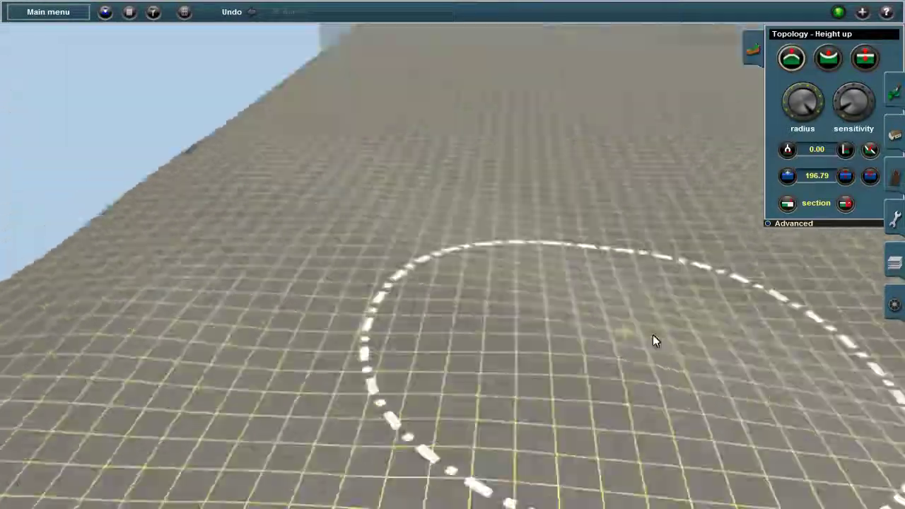
{"action": "key", "text": "ctrl+z"}
{"action": "mouse_move", "coordinate": [429, 317]}
{"action": "left_mouse_down"}
{"action": "mouse_move", "coordinate": [420, 244]}
{"action": "mouse_move", "coordinate": [475, 216]}
{"action": "mouse_move", "coordinate": [462, 204]}
{"action": "mouse_move", "coordinate": [320, 290]}
{"action": "mouse_move", "coordinate": [395, 240]}
{"action": "mouse_move", "coordinate": [675, 262]}
{"action": "mouse_move", "coordinate": [283, 176]}
{"action": "mouse_move", "coordinate": [620, 195]}
{"action": "mouse_move", "coordinate": [385, 322]}
{"action": "mouse_move", "coordinate": [586, 377]}
{"action": "mouse_move", "coordinate": [509, 172]}
{"action": "mouse_move", "coordinate": [369, 257]}
{"action": "mouse_move", "coordinate": [423, 193]}
{"action": "mouse_move", "coordinate": [364, 247]}
{"action": "mouse_move", "coordinate": [444, 237]}
{"action": "mouse_move", "coordinate": [448, 184]}
{"action": "mouse_move", "coordinate": [465, 315]}
{"action": "mouse_move", "coordinate": [488, 253]}
{"action": "mouse_move", "coordinate": [418, 207]}
{"action": "mouse_move", "coordinate": [553, 293]}
{"action": "mouse_move", "coordinate": [425, 225]}
{"action": "mouse_move", "coordinate": [448, 236]}
{"action": "mouse_move", "coordinate": [731, 102]}
{"action": "mouse_move", "coordinate": [127, 256]}
{"action": "mouse_move", "coordinate": [459, 195]}
{"action": "mouse_move", "coordinate": [586, 261]}
{"action": "mouse_move", "coordinate": [472, 257]}
{"action": "mouse_move", "coordinate": [581, 303]}
{"action": "mouse_move", "coordinate": [412, 280]}
{"action": "mouse_move", "coordinate": [206, 222]}
{"action": "mouse_move", "coordinate": [566, 284]}
{"action": "mouse_move", "coordinate": [518, 270]}
{"action": "mouse_move", "coordinate": [529, 196]}
{"action": "mouse_move", "coordinate": [541, 297]}
{"action": "mouse_move", "coordinate": [480, 188]}
{"action": "mouse_move", "coordinate": [544, 188]}
{"action": "mouse_move", "coordinate": [521, 198]}
{"action": "mouse_move", "coordinate": [707, 308]}
{"action": "mouse_move", "coordinate": [388, 255]}
{"action": "mouse_move", "coordinate": [334, 258]}
{"action": "mouse_move", "coordinate": [441, 242]}
{"action": "mouse_move", "coordinate": [417, 182]}
{"action": "left_mouse_up"}
Check the route from overhead, return to ground level past the new lake, and open the mini map.
{"action": "key", "text": "m"}
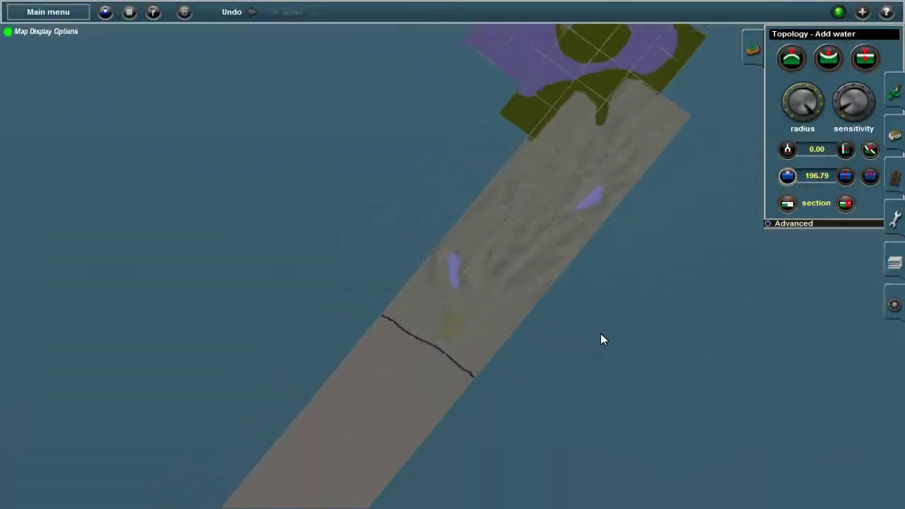
{"action": "scroll", "coordinate": [480, 275], "scroll_direction": "up", "scroll_amount": 5}
{"action": "key", "text": "m"}
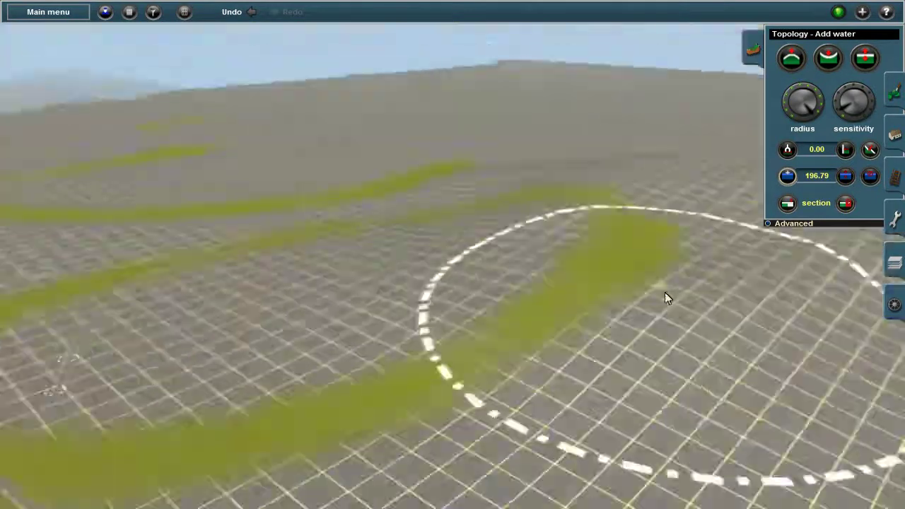
{"action": "scroll", "coordinate": [665, 296], "scroll_direction": "down", "scroll_amount": 5}
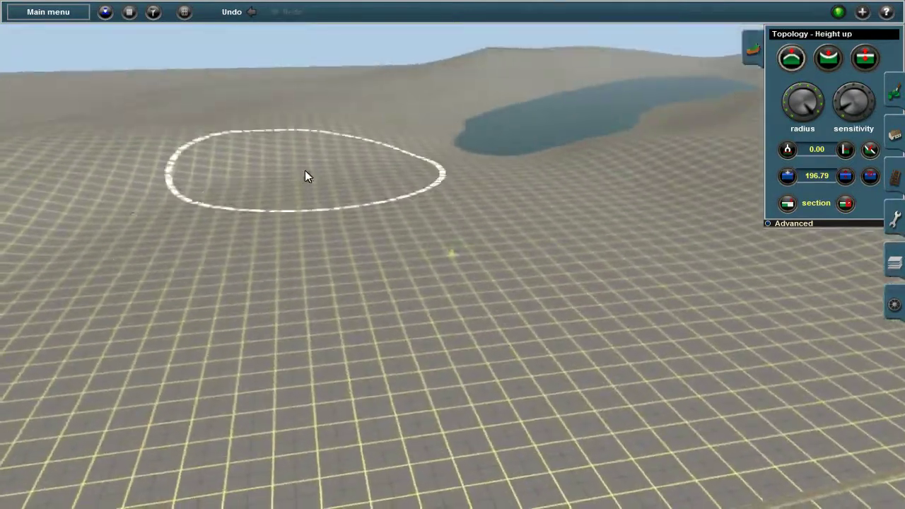
{"action": "mouse_move", "coordinate": [305, 175]}
{"action": "right_mouse_down"}
{"action": "mouse_move", "coordinate": [343, 301]}
{"action": "mouse_move", "coordinate": [380, 206]}
{"action": "mouse_move", "coordinate": [495, 236]}
{"action": "mouse_move", "coordinate": [415, 199]}
{"action": "mouse_move", "coordinate": [459, 252]}
{"action": "mouse_move", "coordinate": [459, 313]}
{"action": "mouse_move", "coordinate": [313, 190]}
{"action": "mouse_move", "coordinate": [446, 271]}
{"action": "mouse_move", "coordinate": [414, 265]}
{"action": "mouse_move", "coordinate": [462, 259]}
{"action": "mouse_move", "coordinate": [442, 219]}
{"action": "mouse_move", "coordinate": [306, 220]}
{"action": "mouse_move", "coordinate": [408, 242]}
{"action": "mouse_move", "coordinate": [398, 198]}
{"action": "mouse_move", "coordinate": [414, 219]}
{"action": "mouse_move", "coordinate": [545, 245]}
{"action": "mouse_move", "coordinate": [366, 264]}
{"action": "mouse_move", "coordinate": [417, 337]}
{"action": "mouse_move", "coordinate": [448, 276]}
{"action": "mouse_move", "coordinate": [437, 188]}
{"action": "mouse_move", "coordinate": [484, 198]}
{"action": "mouse_move", "coordinate": [470, 178]}
{"action": "mouse_move", "coordinate": [481, 262]}
{"action": "mouse_move", "coordinate": [479, 201]}
{"action": "mouse_move", "coordinate": [466, 172]}
{"action": "mouse_move", "coordinate": [372, 242]}
{"action": "mouse_move", "coordinate": [509, 226]}
{"action": "mouse_move", "coordinate": [565, 274]}
{"action": "mouse_move", "coordinate": [363, 265]}
{"action": "mouse_move", "coordinate": [529, 265]}
{"action": "mouse_move", "coordinate": [99, 333]}
{"action": "mouse_move", "coordinate": [499, 318]}
{"action": "mouse_move", "coordinate": [464, 239]}
{"action": "mouse_move", "coordinate": [429, 239]}
{"action": "mouse_move", "coordinate": [504, 277]}
{"action": "mouse_move", "coordinate": [430, 231]}
{"action": "mouse_move", "coordinate": [460, 300]}
{"action": "mouse_move", "coordinate": [480, 254]}
{"action": "mouse_move", "coordinate": [490, 285]}
{"action": "mouse_move", "coordinate": [447, 244]}
{"action": "mouse_move", "coordinate": [485, 281]}
{"action": "mouse_move", "coordinate": [469, 265]}
{"action": "mouse_move", "coordinate": [481, 222]}
{"action": "mouse_move", "coordinate": [477, 286]}
{"action": "mouse_move", "coordinate": [438, 216]}
{"action": "mouse_move", "coordinate": [518, 194]}
{"action": "mouse_move", "coordinate": [460, 194]}
{"action": "mouse_move", "coordinate": [367, 169]}
{"action": "mouse_move", "coordinate": [473, 247]}
{"action": "mouse_move", "coordinate": [458, 242]}
{"action": "mouse_move", "coordinate": [448, 258]}
{"action": "mouse_move", "coordinate": [633, 240]}
{"action": "mouse_move", "coordinate": [473, 368]}
{"action": "mouse_move", "coordinate": [575, 246]}
{"action": "mouse_move", "coordinate": [424, 250]}
{"action": "mouse_move", "coordinate": [418, 322]}
{"action": "mouse_move", "coordinate": [514, 296]}
{"action": "mouse_move", "coordinate": [452, 206]}
{"action": "mouse_move", "coordinate": [443, 323]}
{"action": "mouse_move", "coordinate": [480, 212]}
{"action": "mouse_move", "coordinate": [487, 218]}
{"action": "mouse_move", "coordinate": [430, 222]}
{"action": "mouse_move", "coordinate": [438, 258]}
{"action": "mouse_move", "coordinate": [457, 247]}
{"action": "mouse_move", "coordinate": [462, 226]}
{"action": "mouse_move", "coordinate": [489, 251]}
{"action": "right_mouse_up"}
{"action": "key", "text": "m"}
Lower the terrain along another stretch of track and recheck its gradients on the mini map.
{"action": "key", "text": "shift"}
{"action": "key", "text": "shift"}
{"action": "key", "text": "m"}
{"action": "key", "text": "F4"}
{"action": "key", "text": "F1"}
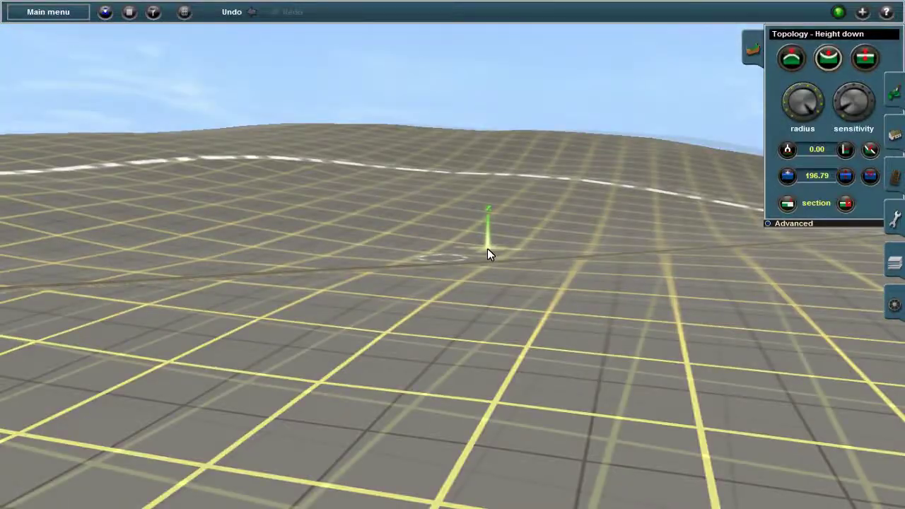
{"action": "right_click_drag", "start_coordinate": [487, 248], "coordinate": [352, 263]}
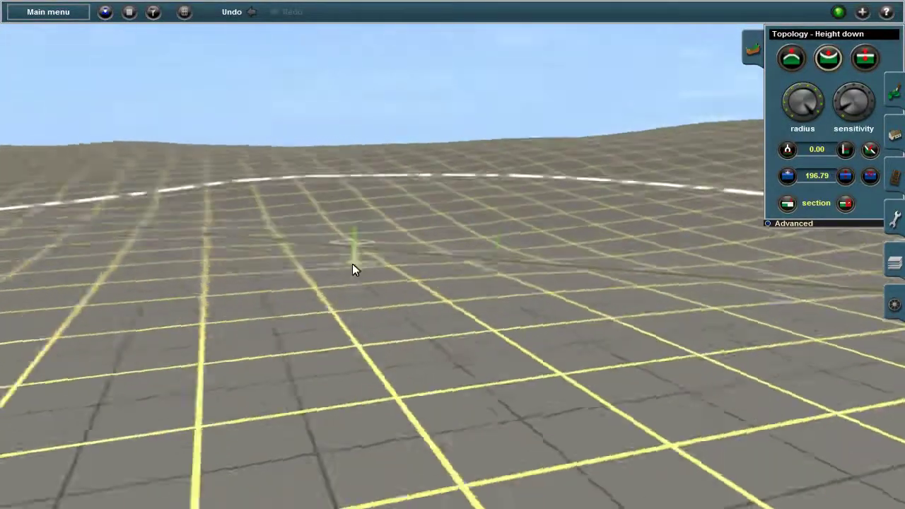
{"action": "key", "text": "m"}
{"action": "right_click_drag", "start_coordinate": [433, 231], "coordinate": [424, 301]}
Jump to a spot along the track using the overhead map.
{"action": "key", "text": "m"}
{"action": "key", "text": "F4"}
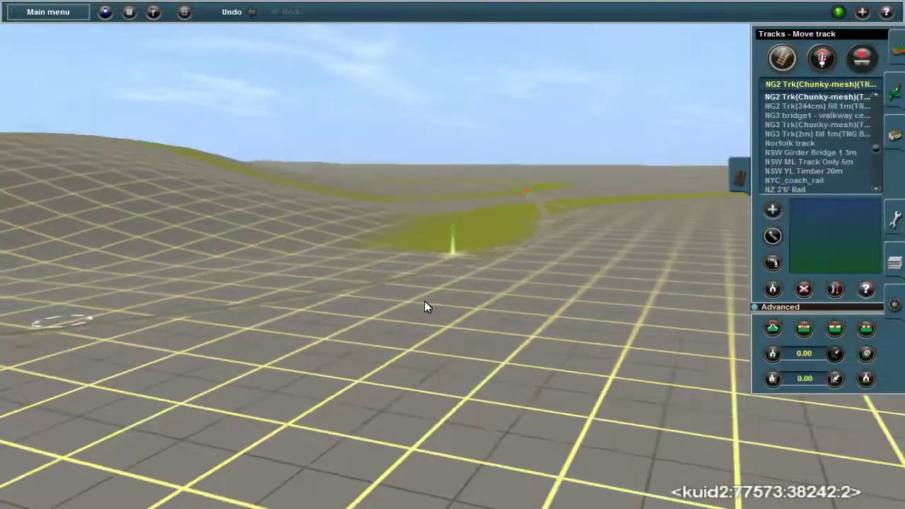
{"action": "key", "text": "m"}
{"action": "scroll", "coordinate": [321, 208], "scroll_direction": "up", "scroll_amount": 5}
{"action": "left_click", "coordinate": [474, 314]}
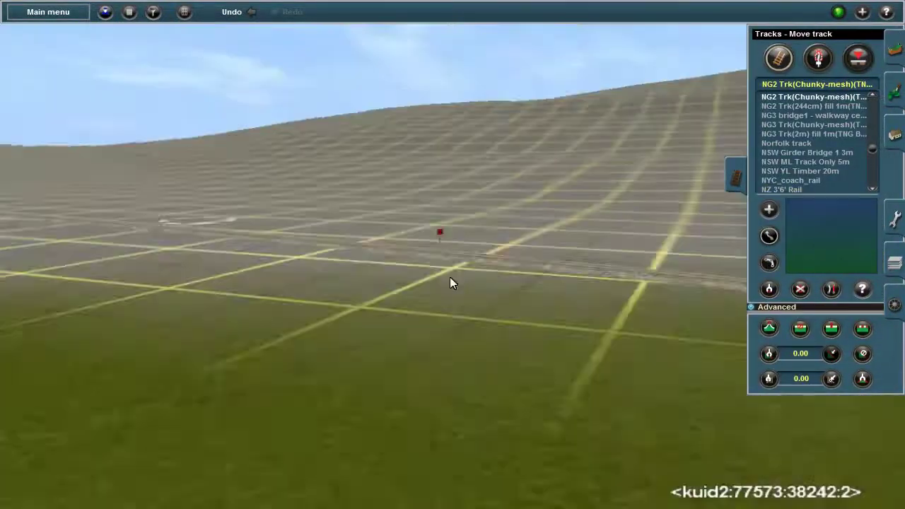
Jump further along to the CNR King Station and switch to Edit properties.
{"action": "key", "text": "F5"}
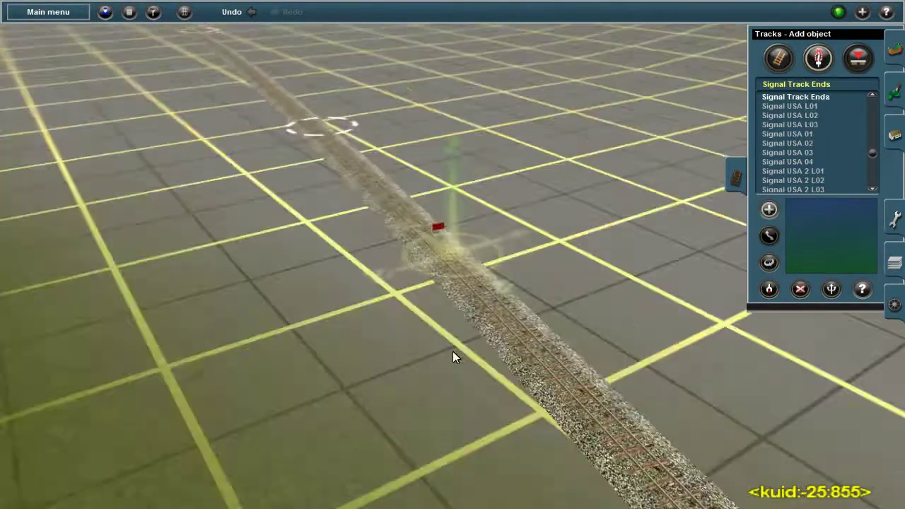
{"action": "key", "text": "m"}
{"action": "scroll", "coordinate": [384, 218], "scroll_direction": "up", "scroll_amount": 5}
{"action": "left_click", "coordinate": [474, 272]}
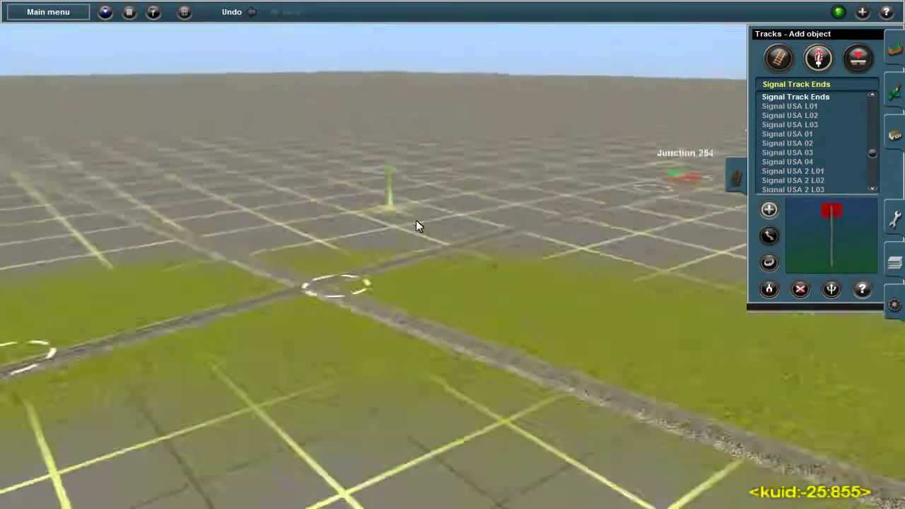
{"action": "key", "text": "F4"}
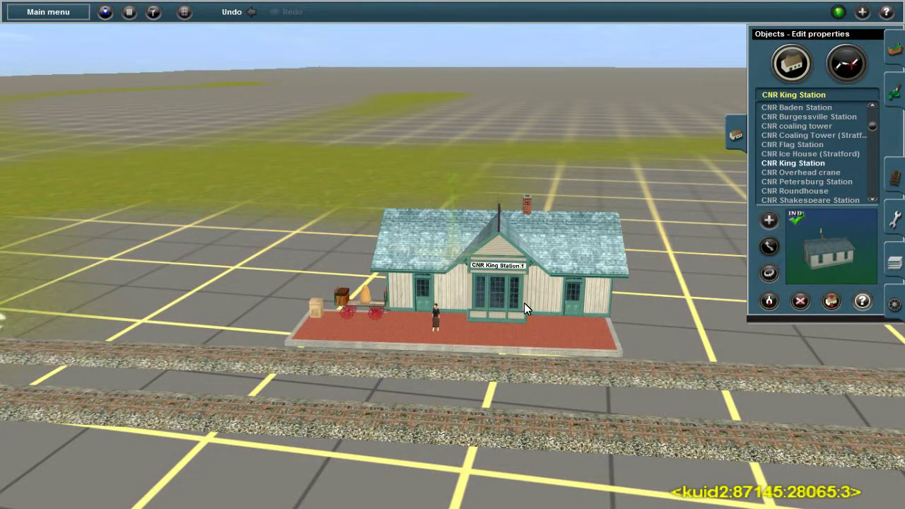
Rename the CNR King Station to 'Worcester'.
{"action": "left_click", "coordinate": [524, 303]}
{"action": "type", "text": "Worcester"}
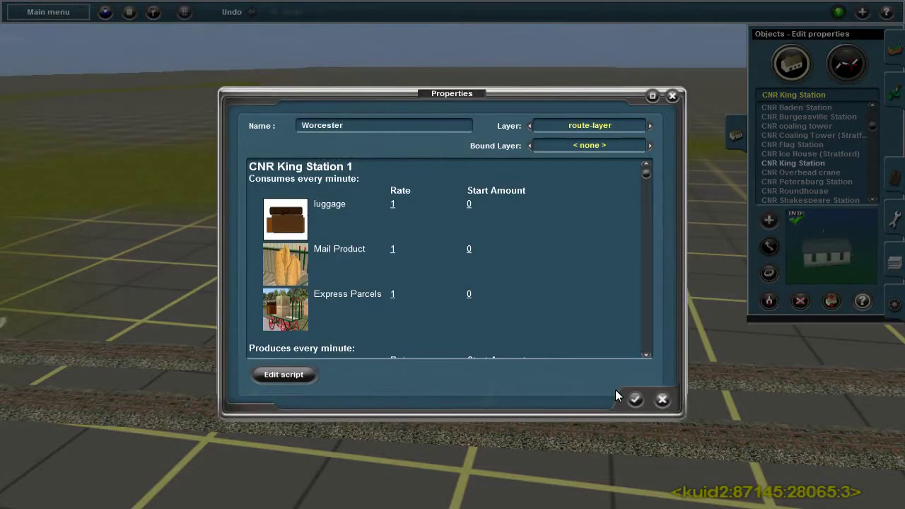
{"action": "left_click", "coordinate": [632, 398]}
Place a CNR Flag Station beside the tracks and name it 'GOODS'.
{"action": "left_click", "coordinate": [792, 144]}
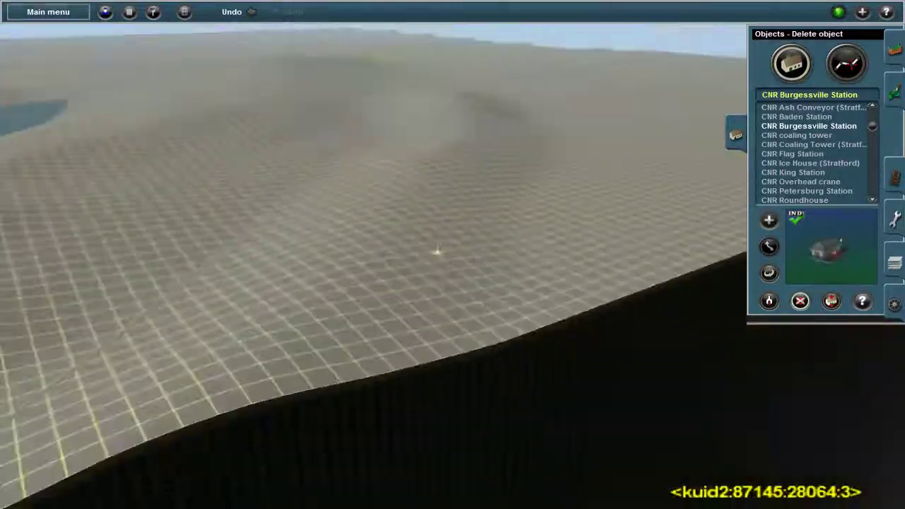
{"action": "key", "text": "F1"}
{"action": "left_click", "coordinate": [791, 58]}
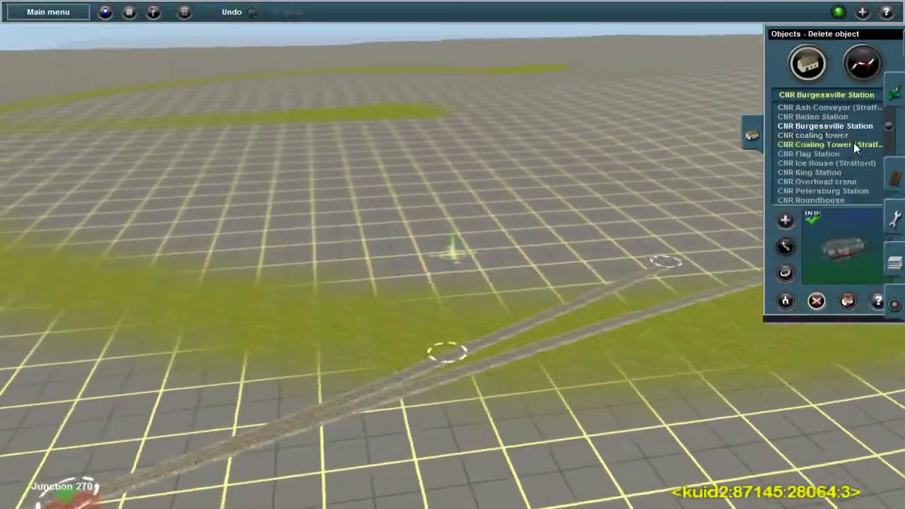
{"action": "left_click", "coordinate": [808, 154]}
{"action": "left_click", "coordinate": [473, 308]}
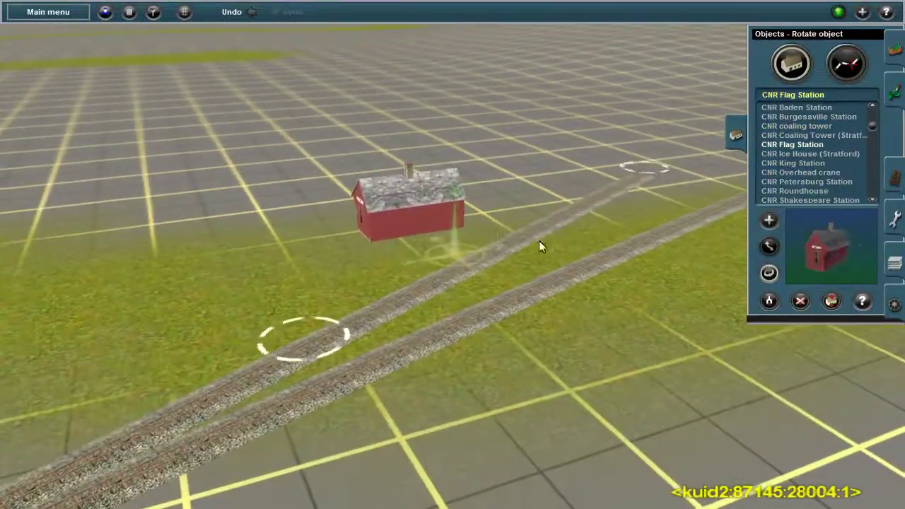
{"action": "left_click", "coordinate": [769, 245]}
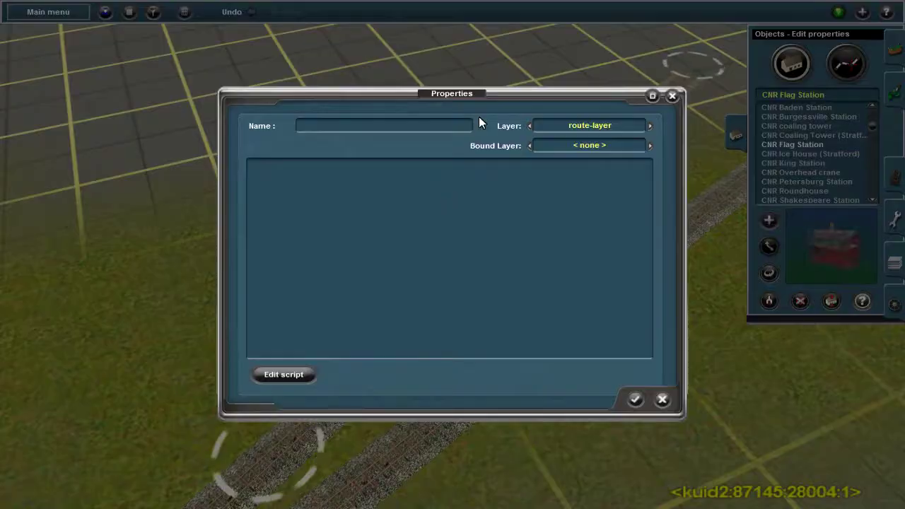
{"action": "type", "text": "GOODS"}
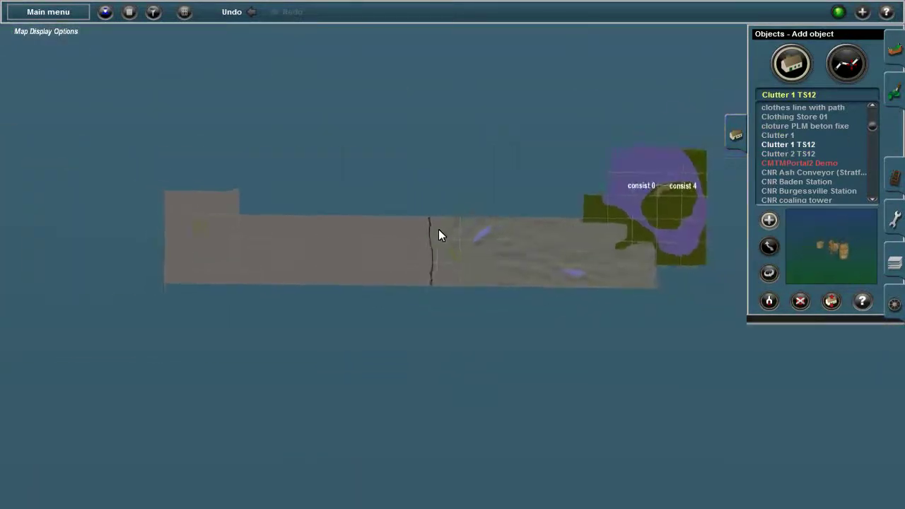
Zoom the view in and out over the track.
{"action": "scroll", "coordinate": [485, 244], "scroll_direction": "up", "scroll_amount": 3}
{"action": "scroll", "coordinate": [383, 259], "scroll_direction": "down", "scroll_amount": 2}
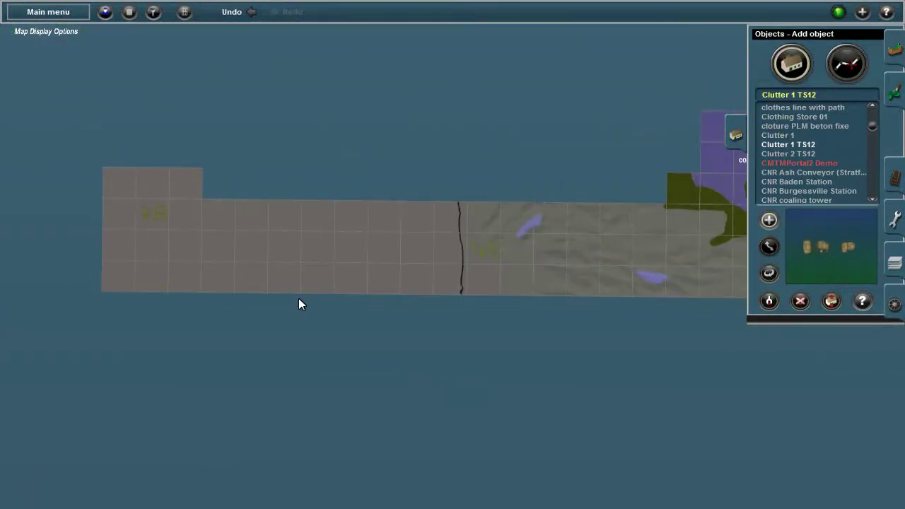
{"action": "scroll", "coordinate": [407, 258], "scroll_direction": "up", "scroll_amount": 3}
{"action": "scroll", "coordinate": [408, 256], "scroll_direction": "down", "scroll_amount": 2}
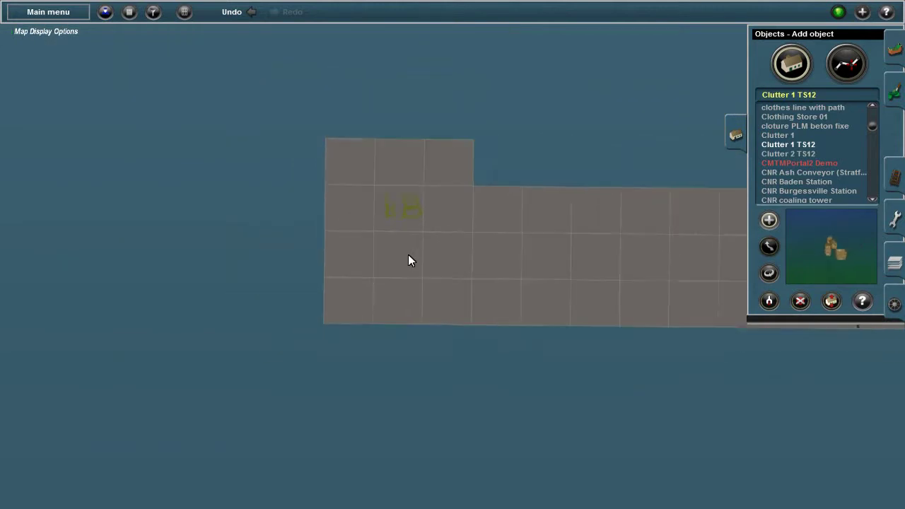
{"action": "scroll", "coordinate": [432, 261], "scroll_direction": "up", "scroll_amount": 4}
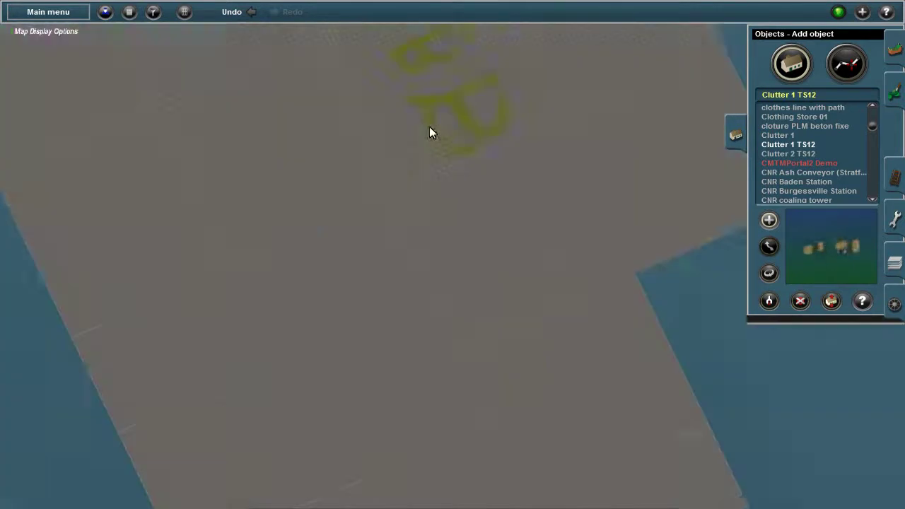
{"action": "scroll", "coordinate": [416, 201], "scroll_direction": "down", "scroll_amount": 3}
{"action": "scroll", "coordinate": [509, 372], "scroll_direction": "up", "scroll_amount": 5}
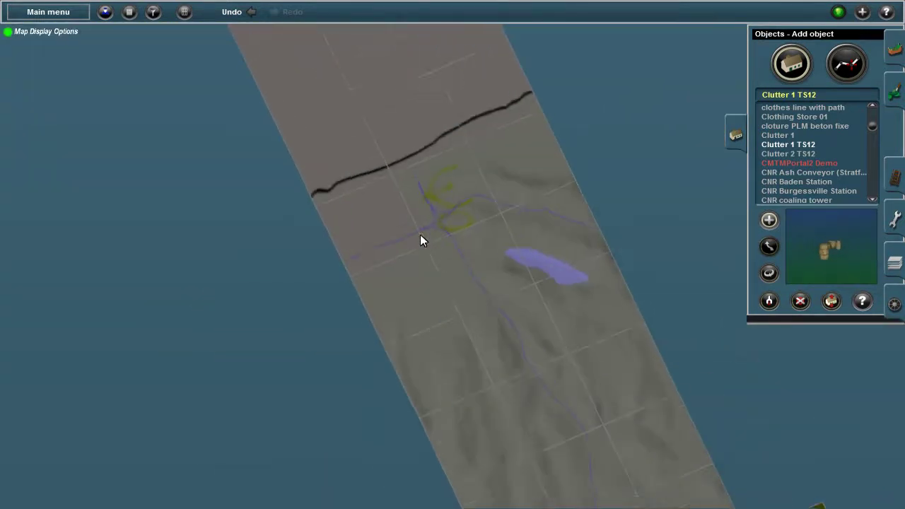
{"action": "scroll", "coordinate": [387, 231], "scroll_direction": "down", "scroll_amount": 3}
Cycle the track tools through Add object, Delete track and Add track.
{"action": "key", "text": "F5"}
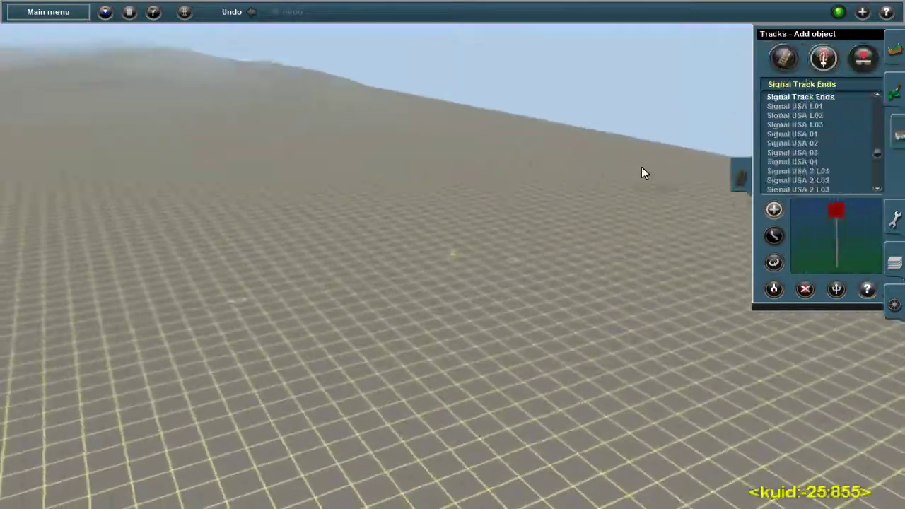
{"action": "key", "text": "F4"}
{"action": "scroll", "coordinate": [591, 241], "scroll_direction": "down", "scroll_amount": 3}
{"action": "key", "text": "g"}
{"action": "key", "text": "d"}
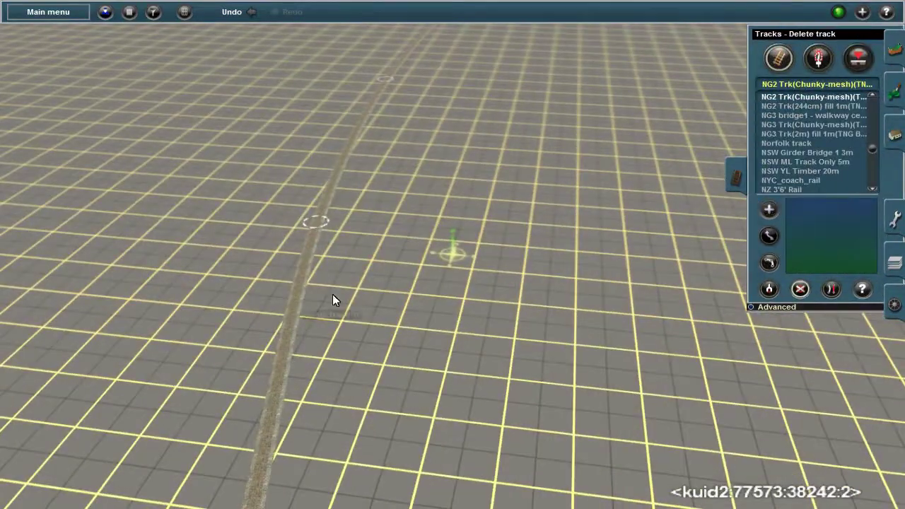
{"action": "key", "text": "a"}
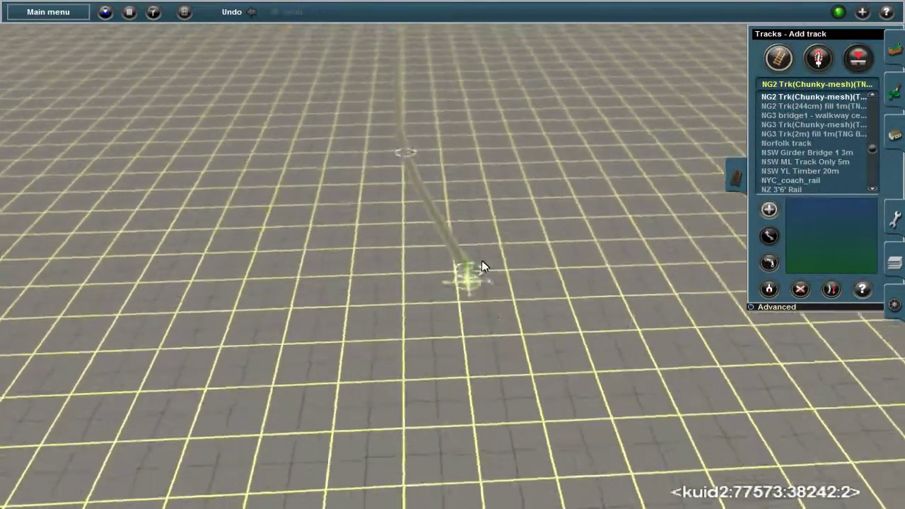
Check the route on the overhead map, then return to 3D with Height up active.
{"action": "right_click_drag", "start_coordinate": [640, 284], "coordinate": [431, 195]}
{"action": "key", "text": "m"}
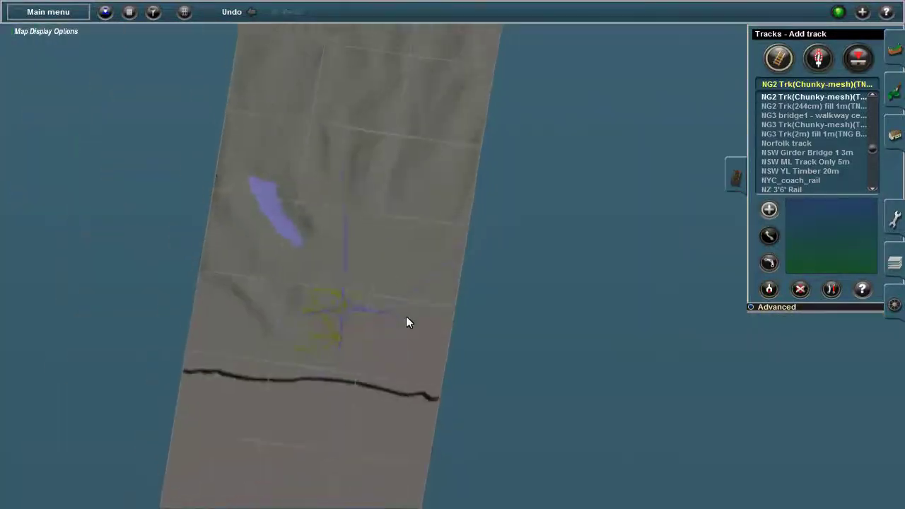
{"action": "scroll", "coordinate": [476, 275], "scroll_direction": "down", "scroll_amount": 5}
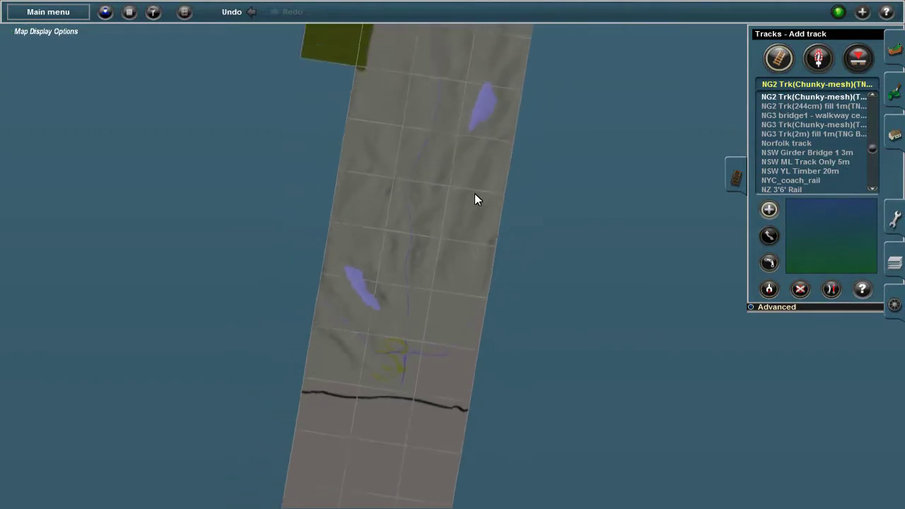
{"action": "scroll", "coordinate": [439, 265], "scroll_direction": "up", "scroll_amount": 5}
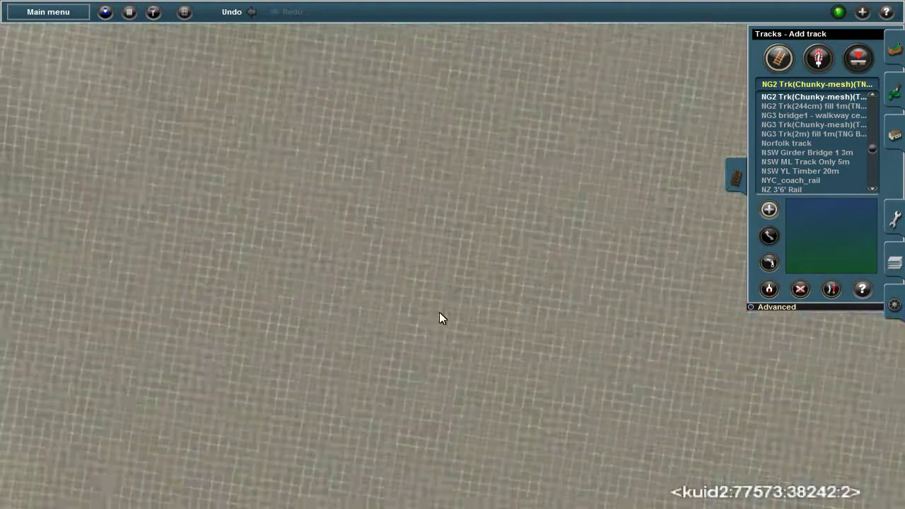
{"action": "key", "text": "m"}
{"action": "key", "text": "F1"}
{"action": "mouse_move", "coordinate": [703, 238]}
{"action": "right_mouse_down"}
{"action": "mouse_move", "coordinate": [407, 250]}
{"action": "mouse_move", "coordinate": [457, 218]}
{"action": "mouse_move", "coordinate": [505, 249]}
{"action": "mouse_move", "coordinate": [396, 279]}
{"action": "mouse_move", "coordinate": [452, 228]}
{"action": "mouse_move", "coordinate": [453, 327]}
{"action": "mouse_move", "coordinate": [470, 277]}
{"action": "mouse_move", "coordinate": [405, 214]}
{"action": "mouse_move", "coordinate": [418, 249]}
{"action": "mouse_move", "coordinate": [448, 200]}
{"action": "mouse_move", "coordinate": [431, 297]}
{"action": "mouse_move", "coordinate": [384, 336]}
{"action": "mouse_move", "coordinate": [440, 251]}
{"action": "mouse_move", "coordinate": [484, 266]}
{"action": "right_mouse_up"}
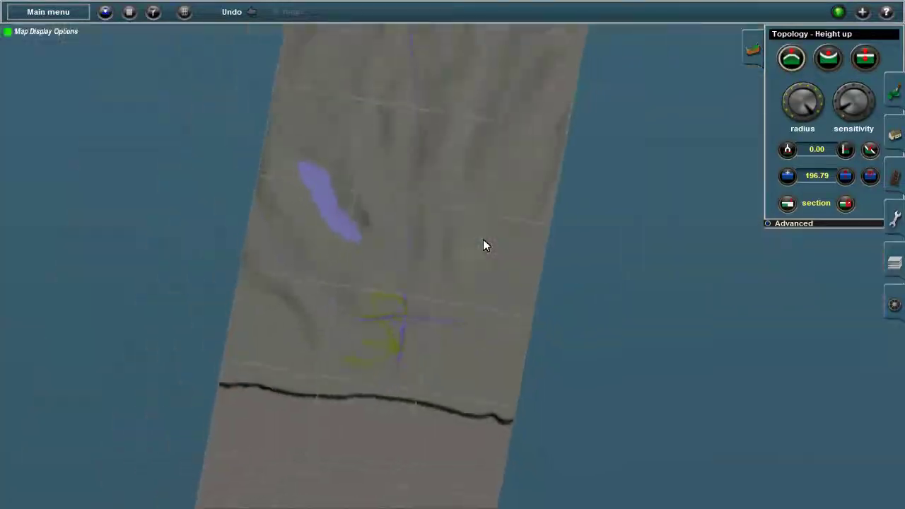
Orbit over the land's edge and select the Plateau tool at height 200.00.
{"action": "key", "text": "m"}
{"action": "key", "text": "m"}
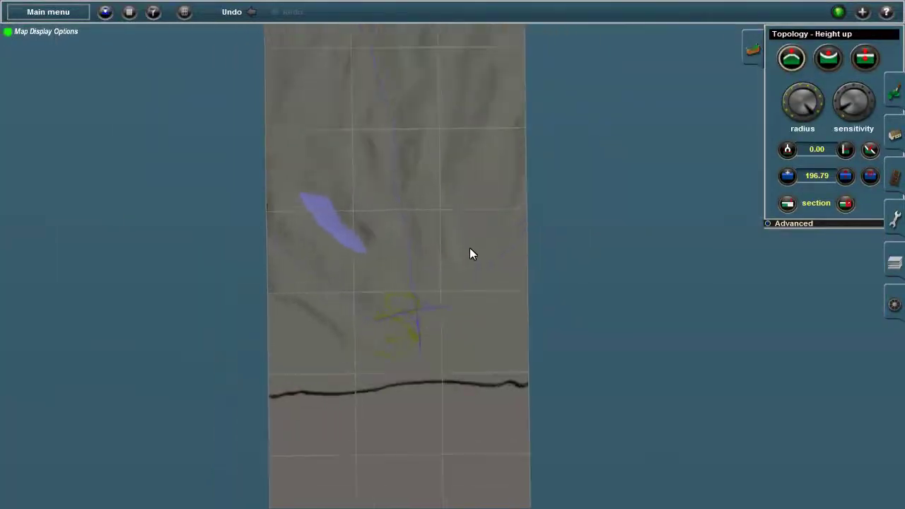
{"action": "key", "text": "m"}
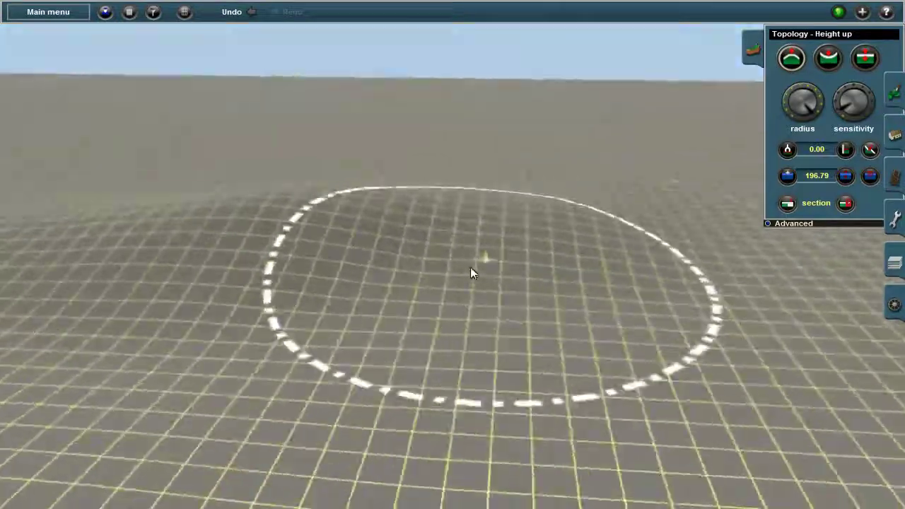
{"action": "mouse_move", "coordinate": [470, 268]}
{"action": "right_mouse_down"}
{"action": "mouse_move", "coordinate": [477, 239]}
{"action": "mouse_move", "coordinate": [302, 316]}
{"action": "mouse_move", "coordinate": [511, 305]}
{"action": "mouse_move", "coordinate": [403, 219]}
{"action": "mouse_move", "coordinate": [550, 299]}
{"action": "mouse_move", "coordinate": [361, 230]}
{"action": "mouse_move", "coordinate": [541, 309]}
{"action": "mouse_move", "coordinate": [398, 214]}
{"action": "mouse_move", "coordinate": [438, 186]}
{"action": "mouse_move", "coordinate": [524, 253]}
{"action": "mouse_move", "coordinate": [403, 304]}
{"action": "mouse_move", "coordinate": [516, 329]}
{"action": "mouse_move", "coordinate": [557, 200]}
{"action": "mouse_move", "coordinate": [572, 209]}
{"action": "mouse_move", "coordinate": [482, 210]}
{"action": "mouse_move", "coordinate": [426, 227]}
{"action": "right_mouse_up"}
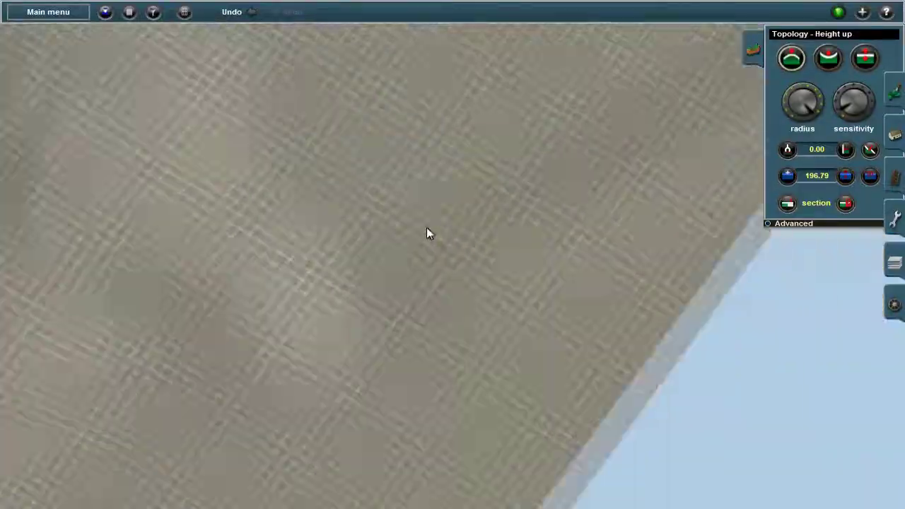
{"action": "scroll", "coordinate": [431, 226], "scroll_direction": "down", "scroll_amount": 10}
{"action": "scroll", "coordinate": [452, 226], "scroll_direction": "up", "scroll_amount": 10}
{"action": "mouse_move", "coordinate": [490, 246]}
{"action": "right_mouse_down"}
{"action": "mouse_move", "coordinate": [470, 330]}
{"action": "mouse_move", "coordinate": [541, 252]}
{"action": "mouse_move", "coordinate": [462, 257]}
{"action": "mouse_move", "coordinate": [483, 240]}
{"action": "mouse_move", "coordinate": [899, 82]}
{"action": "mouse_move", "coordinate": [347, 332]}
{"action": "mouse_move", "coordinate": [440, 224]}
{"action": "mouse_move", "coordinate": [485, 216]}
{"action": "mouse_move", "coordinate": [441, 205]}
{"action": "mouse_move", "coordinate": [373, 363]}
{"action": "mouse_move", "coordinate": [353, 217]}
{"action": "mouse_move", "coordinate": [430, 174]}
{"action": "mouse_move", "coordinate": [337, 184]}
{"action": "right_mouse_up"}
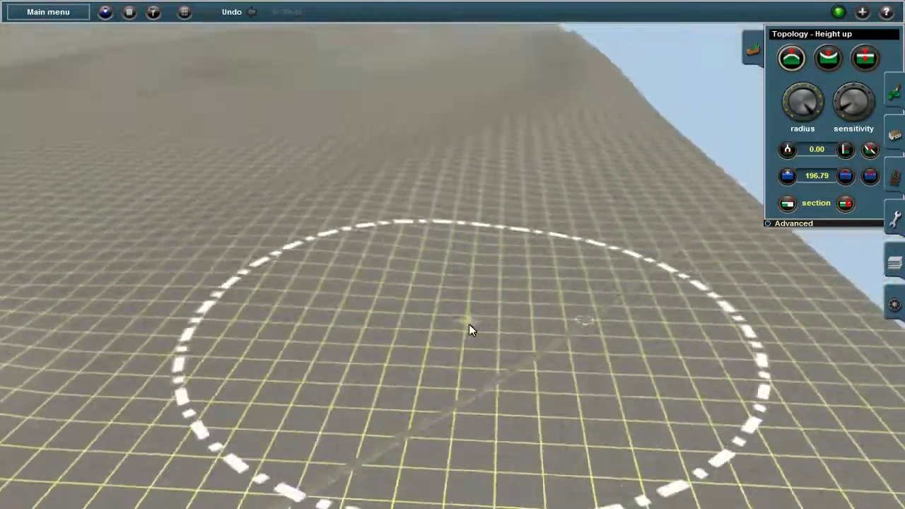
{"action": "key", "text": "p"}
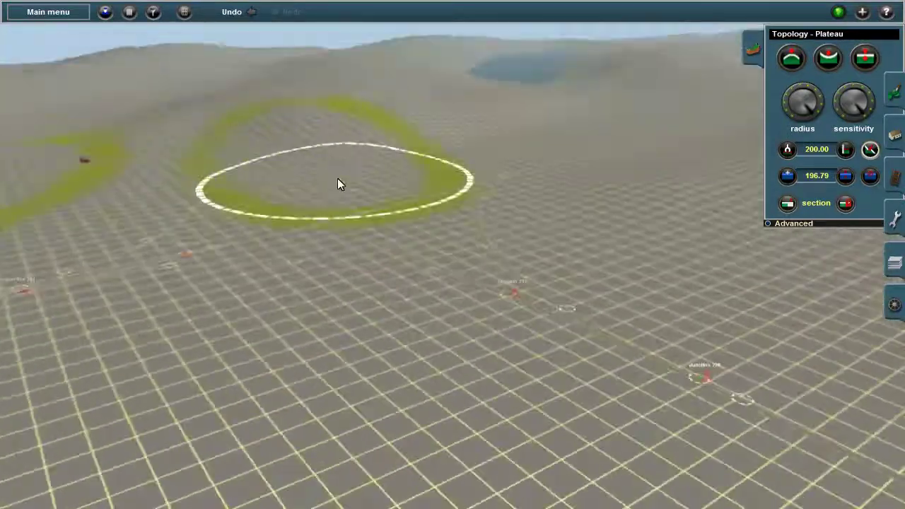
Work the Plateau brush over the coastal ground, leaving height -9.33, and view the coastline map.
{"action": "key", "text": "m"}
{"action": "scroll", "coordinate": [449, 224], "scroll_direction": "down", "scroll_amount": 10}
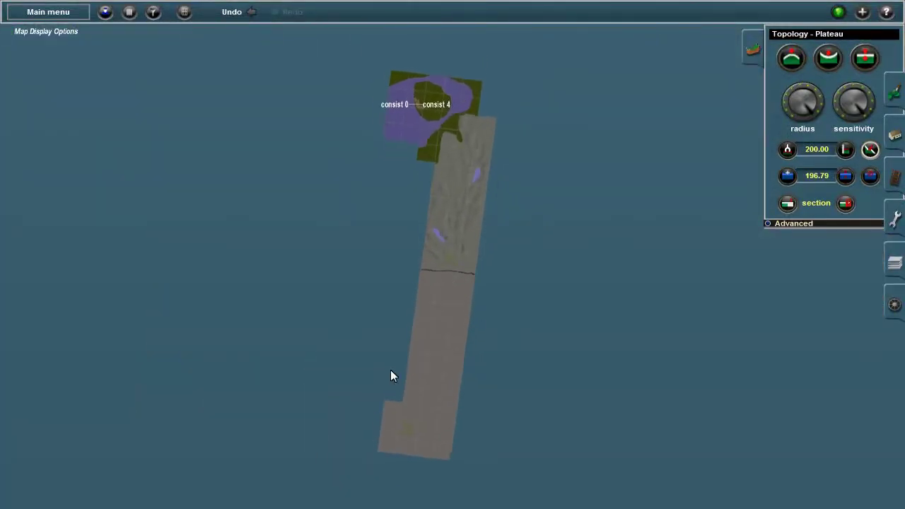
{"action": "scroll", "coordinate": [454, 269], "scroll_direction": "up", "scroll_amount": 10}
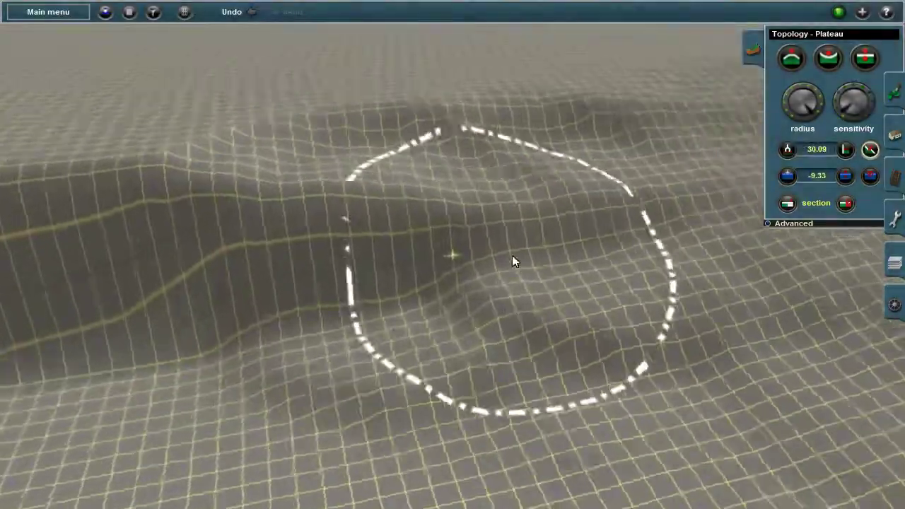
{"action": "right_click_drag", "start_coordinate": [516, 259], "coordinate": [509, 146]}
{"action": "mouse_move", "coordinate": [672, 267]}
{"action": "right_mouse_down"}
{"action": "mouse_move", "coordinate": [440, 267]}
{"action": "mouse_move", "coordinate": [392, 169]}
{"action": "mouse_move", "coordinate": [303, 283]}
{"action": "mouse_move", "coordinate": [438, 206]}
{"action": "right_mouse_up"}
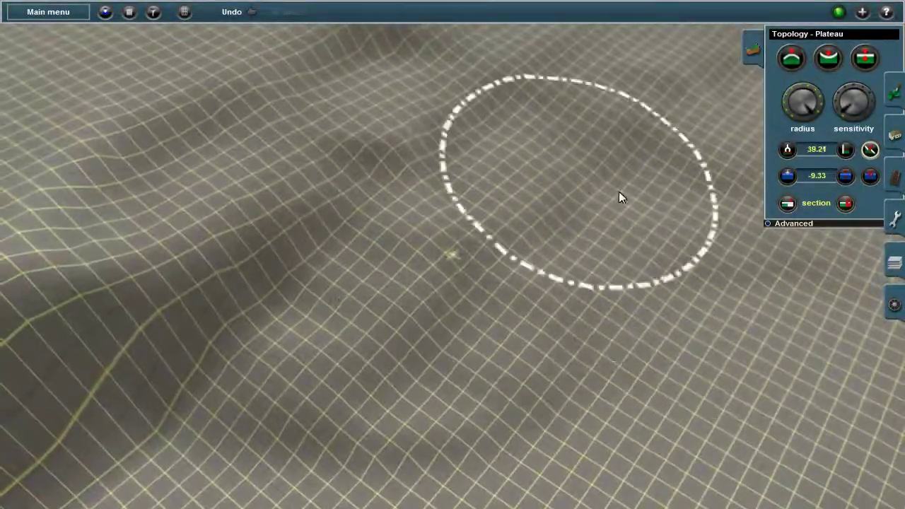
{"action": "mouse_move", "coordinate": [618, 198]}
{"action": "right_mouse_down"}
{"action": "mouse_move", "coordinate": [507, 273]}
{"action": "mouse_move", "coordinate": [281, 174]}
{"action": "mouse_move", "coordinate": [555, 250]}
{"action": "mouse_move", "coordinate": [416, 246]}
{"action": "mouse_move", "coordinate": [453, 330]}
{"action": "mouse_move", "coordinate": [418, 250]}
{"action": "mouse_move", "coordinate": [474, 285]}
{"action": "mouse_move", "coordinate": [455, 263]}
{"action": "mouse_move", "coordinate": [304, 216]}
{"action": "mouse_move", "coordinate": [424, 204]}
{"action": "mouse_move", "coordinate": [317, 245]}
{"action": "mouse_move", "coordinate": [534, 292]}
{"action": "mouse_move", "coordinate": [493, 236]}
{"action": "mouse_move", "coordinate": [405, 269]}
{"action": "mouse_move", "coordinate": [452, 255]}
{"action": "mouse_move", "coordinate": [569, 268]}
{"action": "mouse_move", "coordinate": [363, 214]}
{"action": "mouse_move", "coordinate": [452, 253]}
{"action": "mouse_move", "coordinate": [489, 350]}
{"action": "mouse_move", "coordinate": [441, 295]}
{"action": "mouse_move", "coordinate": [626, 319]}
{"action": "mouse_move", "coordinate": [584, 311]}
{"action": "mouse_move", "coordinate": [445, 192]}
{"action": "mouse_move", "coordinate": [487, 140]}
{"action": "mouse_move", "coordinate": [483, 216]}
{"action": "mouse_move", "coordinate": [493, 139]}
{"action": "mouse_move", "coordinate": [577, 277]}
{"action": "mouse_move", "coordinate": [402, 214]}
{"action": "mouse_move", "coordinate": [322, 318]}
{"action": "mouse_move", "coordinate": [425, 253]}
{"action": "mouse_move", "coordinate": [587, 244]}
{"action": "mouse_move", "coordinate": [364, 317]}
{"action": "mouse_move", "coordinate": [524, 289]}
{"action": "mouse_move", "coordinate": [441, 90]}
{"action": "mouse_move", "coordinate": [514, 329]}
{"action": "mouse_move", "coordinate": [571, 111]}
{"action": "mouse_move", "coordinate": [435, 322]}
{"action": "mouse_move", "coordinate": [421, 281]}
{"action": "mouse_move", "coordinate": [603, 300]}
{"action": "mouse_move", "coordinate": [330, 318]}
{"action": "mouse_move", "coordinate": [413, 266]}
{"action": "mouse_move", "coordinate": [533, 262]}
{"action": "mouse_move", "coordinate": [352, 233]}
{"action": "mouse_move", "coordinate": [283, 246]}
{"action": "mouse_move", "coordinate": [448, 252]}
{"action": "mouse_move", "coordinate": [289, 119]}
{"action": "mouse_move", "coordinate": [535, 316]}
{"action": "mouse_move", "coordinate": [406, 256]}
{"action": "mouse_move", "coordinate": [585, 262]}
{"action": "mouse_move", "coordinate": [544, 314]}
{"action": "mouse_move", "coordinate": [664, 332]}
{"action": "mouse_move", "coordinate": [598, 327]}
{"action": "mouse_move", "coordinate": [483, 214]}
{"action": "mouse_move", "coordinate": [453, 243]}
{"action": "mouse_move", "coordinate": [608, 176]}
{"action": "mouse_move", "coordinate": [394, 233]}
{"action": "mouse_move", "coordinate": [487, 176]}
{"action": "mouse_move", "coordinate": [577, 249]}
{"action": "mouse_move", "coordinate": [521, 244]}
{"action": "mouse_move", "coordinate": [299, 282]}
{"action": "mouse_move", "coordinate": [593, 269]}
{"action": "mouse_move", "coordinate": [422, 222]}
{"action": "mouse_move", "coordinate": [501, 170]}
{"action": "mouse_move", "coordinate": [410, 286]}
{"action": "mouse_move", "coordinate": [426, 198]}
{"action": "mouse_move", "coordinate": [672, 222]}
{"action": "mouse_move", "coordinate": [301, 240]}
{"action": "mouse_move", "coordinate": [457, 292]}
{"action": "mouse_move", "coordinate": [386, 197]}
{"action": "mouse_move", "coordinate": [311, 196]}
{"action": "mouse_move", "coordinate": [297, 239]}
{"action": "mouse_move", "coordinate": [525, 268]}
{"action": "mouse_move", "coordinate": [578, 236]}
{"action": "right_mouse_up"}
{"action": "key", "text": "m"}
{"action": "key", "text": "m"}
Drag a steep plateau bluff wall along the coast and orbit to inspect it.
{"action": "key", "text": "m"}
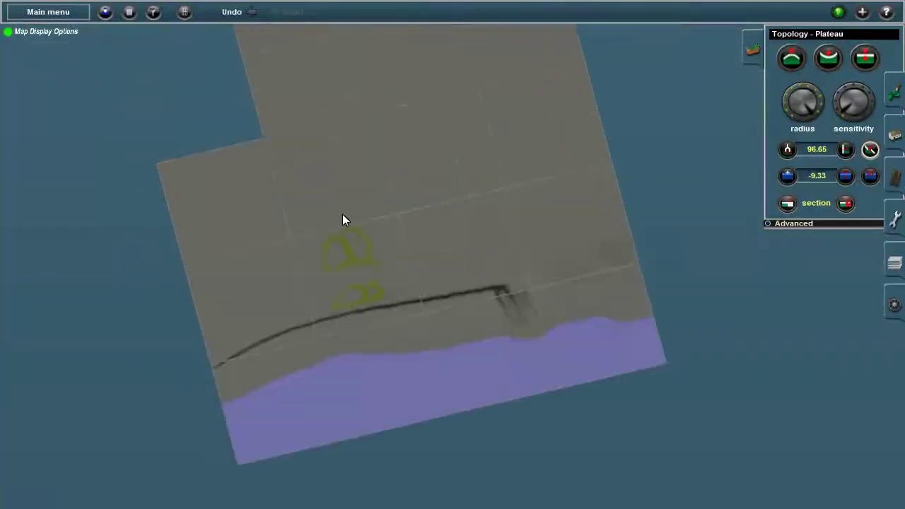
{"action": "key", "text": "m"}
{"action": "right_click_drag", "start_coordinate": [622, 299], "coordinate": [485, 186]}
{"action": "mouse_move", "coordinate": [485, 186]}
{"action": "left_mouse_down"}
{"action": "mouse_move", "coordinate": [487, 236]}
{"action": "mouse_move", "coordinate": [418, 238]}
{"action": "mouse_move", "coordinate": [464, 212]}
{"action": "mouse_move", "coordinate": [442, 212]}
{"action": "left_mouse_up"}
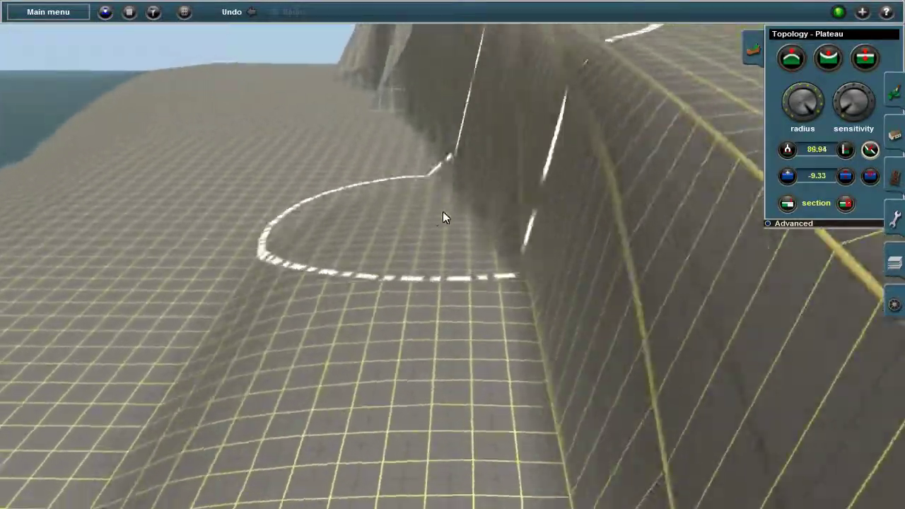
{"action": "scroll", "coordinate": [443, 211], "scroll_direction": "down", "scroll_amount": 2}
{"action": "mouse_move", "coordinate": [438, 216]}
{"action": "right_mouse_down"}
{"action": "mouse_move", "coordinate": [656, 431]}
{"action": "mouse_move", "coordinate": [410, 280]}
{"action": "mouse_move", "coordinate": [484, 190]}
{"action": "mouse_move", "coordinate": [468, 194]}
{"action": "mouse_move", "coordinate": [531, 248]}
{"action": "mouse_move", "coordinate": [610, 217]}
{"action": "mouse_move", "coordinate": [500, 140]}
{"action": "mouse_move", "coordinate": [364, 253]}
{"action": "mouse_move", "coordinate": [417, 212]}
{"action": "mouse_move", "coordinate": [476, 314]}
{"action": "mouse_move", "coordinate": [496, 232]}
{"action": "mouse_move", "coordinate": [371, 156]}
{"action": "mouse_move", "coordinate": [438, 240]}
{"action": "mouse_move", "coordinate": [366, 235]}
{"action": "mouse_move", "coordinate": [460, 171]}
{"action": "mouse_move", "coordinate": [516, 208]}
{"action": "mouse_move", "coordinate": [601, 353]}
{"action": "mouse_move", "coordinate": [613, 161]}
{"action": "mouse_move", "coordinate": [413, 247]}
{"action": "mouse_move", "coordinate": [375, 331]}
{"action": "mouse_move", "coordinate": [399, 217]}
{"action": "mouse_move", "coordinate": [355, 193]}
{"action": "mouse_move", "coordinate": [442, 202]}
{"action": "mouse_move", "coordinate": [369, 254]}
{"action": "mouse_move", "coordinate": [355, 159]}
{"action": "mouse_move", "coordinate": [520, 235]}
{"action": "mouse_move", "coordinate": [405, 221]}
{"action": "mouse_move", "coordinate": [457, 274]}
{"action": "mouse_move", "coordinate": [664, 247]}
{"action": "mouse_move", "coordinate": [424, 200]}
{"action": "mouse_move", "coordinate": [311, 206]}
{"action": "mouse_move", "coordinate": [420, 214]}
{"action": "mouse_move", "coordinate": [515, 257]}
{"action": "mouse_move", "coordinate": [658, 264]}
{"action": "mouse_move", "coordinate": [372, 297]}
{"action": "mouse_move", "coordinate": [374, 282]}
{"action": "mouse_move", "coordinate": [395, 304]}
{"action": "mouse_move", "coordinate": [296, 286]}
{"action": "mouse_move", "coordinate": [340, 210]}
{"action": "mouse_move", "coordinate": [442, 183]}
{"action": "mouse_move", "coordinate": [539, 234]}
{"action": "mouse_move", "coordinate": [485, 196]}
{"action": "mouse_move", "coordinate": [481, 180]}
{"action": "mouse_move", "coordinate": [416, 173]}
{"action": "mouse_move", "coordinate": [615, 277]}
{"action": "mouse_move", "coordinate": [417, 134]}
{"action": "mouse_move", "coordinate": [488, 272]}
{"action": "mouse_move", "coordinate": [364, 178]}
{"action": "mouse_move", "coordinate": [549, 293]}
{"action": "mouse_move", "coordinate": [511, 186]}
{"action": "mouse_move", "coordinate": [230, 194]}
{"action": "mouse_move", "coordinate": [538, 309]}
{"action": "mouse_move", "coordinate": [468, 191]}
{"action": "mouse_move", "coordinate": [335, 161]}
{"action": "mouse_move", "coordinate": [234, 218]}
{"action": "mouse_move", "coordinate": [466, 229]}
{"action": "mouse_move", "coordinate": [466, 181]}
{"action": "mouse_move", "coordinate": [544, 189]}
{"action": "mouse_move", "coordinate": [467, 280]}
{"action": "mouse_move", "coordinate": [519, 254]}
{"action": "mouse_move", "coordinate": [434, 187]}
{"action": "mouse_move", "coordinate": [383, 258]}
{"action": "mouse_move", "coordinate": [504, 190]}
{"action": "mouse_move", "coordinate": [529, 251]}
{"action": "mouse_move", "coordinate": [385, 180]}
{"action": "mouse_move", "coordinate": [257, 174]}
{"action": "mouse_move", "coordinate": [275, 192]}
{"action": "mouse_move", "coordinate": [244, 242]}
{"action": "mouse_move", "coordinate": [384, 226]}
{"action": "mouse_move", "coordinate": [376, 247]}
{"action": "mouse_move", "coordinate": [272, 283]}
{"action": "mouse_move", "coordinate": [521, 147]}
{"action": "mouse_move", "coordinate": [572, 246]}
{"action": "right_mouse_up"}
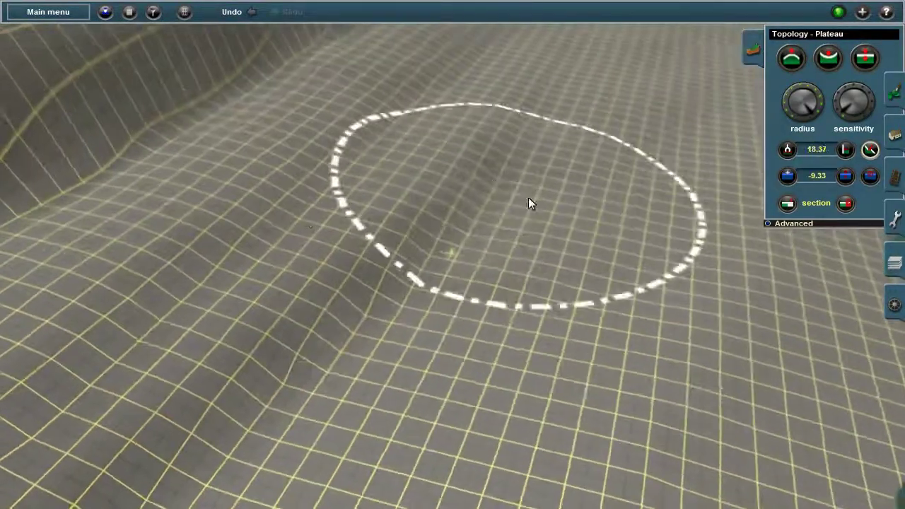
Inspect the new steep-sided plateau ridge from a low angle, then undo the last plateau raise.
{"action": "mouse_move", "coordinate": [359, 296]}
{"action": "right_mouse_down"}
{"action": "mouse_move", "coordinate": [414, 226]}
{"action": "mouse_move", "coordinate": [403, 116]}
{"action": "right_mouse_up"}
{"action": "scroll", "coordinate": [404, 115], "scroll_direction": "up", "scroll_amount": 3}
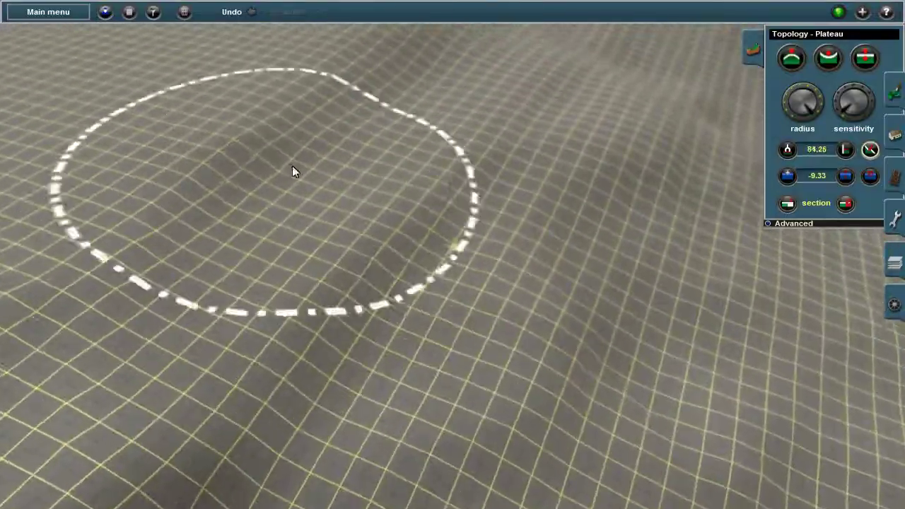
{"action": "scroll", "coordinate": [295, 171], "scroll_direction": "down", "scroll_amount": 3}
{"action": "mouse_move", "coordinate": [446, 164]}
{"action": "right_mouse_down"}
{"action": "mouse_move", "coordinate": [545, 264]}
{"action": "mouse_move", "coordinate": [588, 280]}
{"action": "mouse_move", "coordinate": [532, 175]}
{"action": "right_mouse_up"}
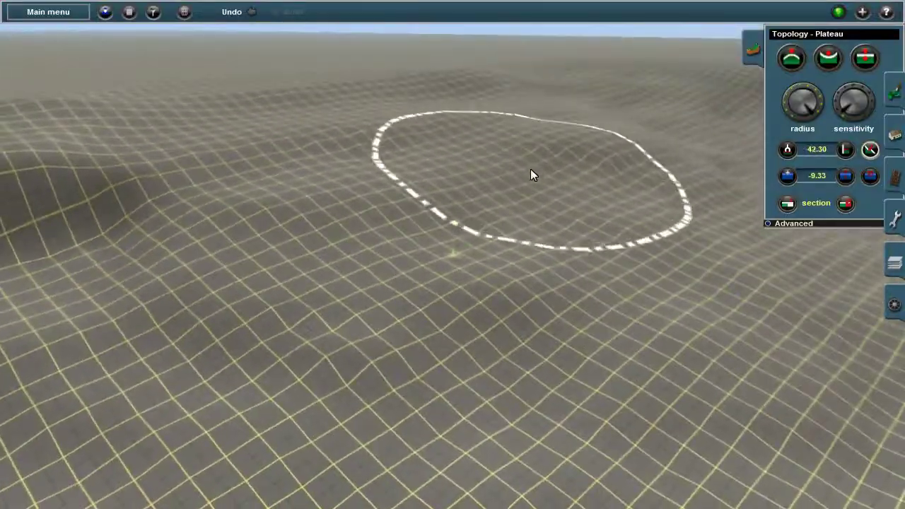
{"action": "mouse_move", "coordinate": [606, 172]}
{"action": "right_mouse_down"}
{"action": "mouse_move", "coordinate": [351, 234]}
{"action": "mouse_move", "coordinate": [412, 192]}
{"action": "mouse_move", "coordinate": [386, 137]}
{"action": "mouse_move", "coordinate": [410, 252]}
{"action": "mouse_move", "coordinate": [445, 254]}
{"action": "mouse_move", "coordinate": [573, 218]}
{"action": "mouse_move", "coordinate": [439, 267]}
{"action": "mouse_move", "coordinate": [446, 150]}
{"action": "mouse_move", "coordinate": [479, 283]}
{"action": "mouse_move", "coordinate": [527, 273]}
{"action": "mouse_move", "coordinate": [517, 246]}
{"action": "mouse_move", "coordinate": [392, 210]}
{"action": "mouse_move", "coordinate": [314, 218]}
{"action": "mouse_move", "coordinate": [436, 214]}
{"action": "mouse_move", "coordinate": [598, 265]}
{"action": "mouse_move", "coordinate": [505, 273]}
{"action": "mouse_move", "coordinate": [503, 216]}
{"action": "mouse_move", "coordinate": [370, 294]}
{"action": "mouse_move", "coordinate": [411, 297]}
{"action": "mouse_move", "coordinate": [581, 186]}
{"action": "mouse_move", "coordinate": [333, 262]}
{"action": "mouse_move", "coordinate": [369, 196]}
{"action": "mouse_move", "coordinate": [459, 210]}
{"action": "mouse_move", "coordinate": [361, 256]}
{"action": "mouse_move", "coordinate": [683, 224]}
{"action": "mouse_move", "coordinate": [386, 249]}
{"action": "mouse_move", "coordinate": [335, 270]}
{"action": "mouse_move", "coordinate": [452, 273]}
{"action": "mouse_move", "coordinate": [208, 191]}
{"action": "mouse_move", "coordinate": [545, 295]}
{"action": "mouse_move", "coordinate": [418, 200]}
{"action": "mouse_move", "coordinate": [490, 301]}
{"action": "mouse_move", "coordinate": [438, 281]}
{"action": "mouse_move", "coordinate": [414, 123]}
{"action": "mouse_move", "coordinate": [560, 296]}
{"action": "mouse_move", "coordinate": [437, 325]}
{"action": "mouse_move", "coordinate": [680, 282]}
{"action": "mouse_move", "coordinate": [514, 251]}
{"action": "mouse_move", "coordinate": [325, 240]}
{"action": "mouse_move", "coordinate": [506, 206]}
{"action": "mouse_move", "coordinate": [487, 194]}
{"action": "mouse_move", "coordinate": [339, 294]}
{"action": "mouse_move", "coordinate": [386, 263]}
{"action": "mouse_move", "coordinate": [200, 253]}
{"action": "mouse_move", "coordinate": [346, 221]}
{"action": "mouse_move", "coordinate": [304, 262]}
{"action": "mouse_move", "coordinate": [440, 208]}
{"action": "mouse_move", "coordinate": [505, 278]}
{"action": "mouse_move", "coordinate": [487, 169]}
{"action": "mouse_move", "coordinate": [275, 321]}
{"action": "mouse_move", "coordinate": [523, 255]}
{"action": "mouse_move", "coordinate": [259, 262]}
{"action": "mouse_move", "coordinate": [519, 165]}
{"action": "mouse_move", "coordinate": [360, 284]}
{"action": "mouse_move", "coordinate": [323, 250]}
{"action": "mouse_move", "coordinate": [545, 252]}
{"action": "mouse_move", "coordinate": [367, 270]}
{"action": "mouse_move", "coordinate": [668, 287]}
{"action": "mouse_move", "coordinate": [391, 226]}
{"action": "mouse_move", "coordinate": [572, 271]}
{"action": "mouse_move", "coordinate": [448, 249]}
{"action": "mouse_move", "coordinate": [365, 319]}
{"action": "mouse_move", "coordinate": [483, 206]}
{"action": "mouse_move", "coordinate": [376, 271]}
{"action": "mouse_move", "coordinate": [456, 196]}
{"action": "mouse_move", "coordinate": [559, 245]}
{"action": "mouse_move", "coordinate": [303, 256]}
{"action": "mouse_move", "coordinate": [428, 271]}
{"action": "mouse_move", "coordinate": [521, 248]}
{"action": "mouse_move", "coordinate": [513, 284]}
{"action": "mouse_move", "coordinate": [443, 285]}
{"action": "mouse_move", "coordinate": [388, 167]}
{"action": "mouse_move", "coordinate": [534, 262]}
{"action": "mouse_move", "coordinate": [477, 335]}
{"action": "mouse_move", "coordinate": [448, 279]}
{"action": "mouse_move", "coordinate": [441, 225]}
{"action": "mouse_move", "coordinate": [281, 269]}
{"action": "mouse_move", "coordinate": [309, 218]}
{"action": "mouse_move", "coordinate": [583, 270]}
{"action": "mouse_move", "coordinate": [224, 188]}
{"action": "mouse_move", "coordinate": [517, 307]}
{"action": "mouse_move", "coordinate": [455, 158]}
{"action": "mouse_move", "coordinate": [604, 255]}
{"action": "mouse_move", "coordinate": [336, 188]}
{"action": "mouse_move", "coordinate": [333, 137]}
{"action": "mouse_move", "coordinate": [394, 129]}
{"action": "mouse_move", "coordinate": [515, 176]}
{"action": "mouse_move", "coordinate": [229, 167]}
{"action": "mouse_move", "coordinate": [418, 247]}
{"action": "mouse_move", "coordinate": [383, 307]}
{"action": "mouse_move", "coordinate": [492, 203]}
{"action": "mouse_move", "coordinate": [485, 148]}
{"action": "mouse_move", "coordinate": [412, 174]}
{"action": "mouse_move", "coordinate": [442, 212]}
{"action": "mouse_move", "coordinate": [452, 262]}
{"action": "mouse_move", "coordinate": [289, 313]}
{"action": "mouse_move", "coordinate": [502, 258]}
{"action": "mouse_move", "coordinate": [495, 223]}
{"action": "mouse_move", "coordinate": [605, 126]}
{"action": "mouse_move", "coordinate": [361, 176]}
{"action": "mouse_move", "coordinate": [552, 206]}
{"action": "mouse_move", "coordinate": [523, 198]}
{"action": "mouse_move", "coordinate": [485, 227]}
{"action": "mouse_move", "coordinate": [337, 297]}
{"action": "mouse_move", "coordinate": [410, 257]}
{"action": "mouse_move", "coordinate": [471, 173]}
{"action": "mouse_move", "coordinate": [504, 170]}
{"action": "mouse_move", "coordinate": [429, 279]}
{"action": "mouse_move", "coordinate": [441, 219]}
{"action": "mouse_move", "coordinate": [355, 157]}
{"action": "mouse_move", "coordinate": [394, 228]}
{"action": "mouse_move", "coordinate": [501, 266]}
{"action": "mouse_move", "coordinate": [478, 216]}
{"action": "mouse_move", "coordinate": [514, 216]}
{"action": "mouse_move", "coordinate": [535, 248]}
{"action": "mouse_move", "coordinate": [521, 256]}
{"action": "mouse_move", "coordinate": [386, 204]}
{"action": "mouse_move", "coordinate": [366, 239]}
{"action": "mouse_move", "coordinate": [452, 252]}
{"action": "mouse_move", "coordinate": [414, 268]}
{"action": "mouse_move", "coordinate": [450, 256]}
{"action": "mouse_move", "coordinate": [475, 271]}
{"action": "mouse_move", "coordinate": [465, 292]}
{"action": "mouse_move", "coordinate": [574, 294]}
{"action": "mouse_move", "coordinate": [577, 282]}
{"action": "mouse_move", "coordinate": [497, 244]}
{"action": "mouse_move", "coordinate": [335, 269]}
{"action": "mouse_move", "coordinate": [313, 187]}
{"action": "mouse_move", "coordinate": [390, 261]}
{"action": "right_mouse_up"}
{"action": "key", "text": "ctrl+z"}
Raise a plateau ridge along the ground near the shore with the radius-100 Plateau brush.
{"action": "mouse_move", "coordinate": [390, 261]}
{"action": "left_mouse_down"}
{"action": "mouse_move", "coordinate": [404, 218]}
{"action": "mouse_move", "coordinate": [372, 279]}
{"action": "left_mouse_up"}
{"action": "mouse_move", "coordinate": [371, 279]}
{"action": "right_mouse_down"}
{"action": "mouse_move", "coordinate": [521, 265]}
{"action": "mouse_move", "coordinate": [423, 209]}
{"action": "mouse_move", "coordinate": [478, 268]}
{"action": "mouse_move", "coordinate": [509, 210]}
{"action": "mouse_move", "coordinate": [466, 244]}
{"action": "mouse_move", "coordinate": [434, 222]}
{"action": "mouse_move", "coordinate": [480, 265]}
{"action": "right_mouse_up"}
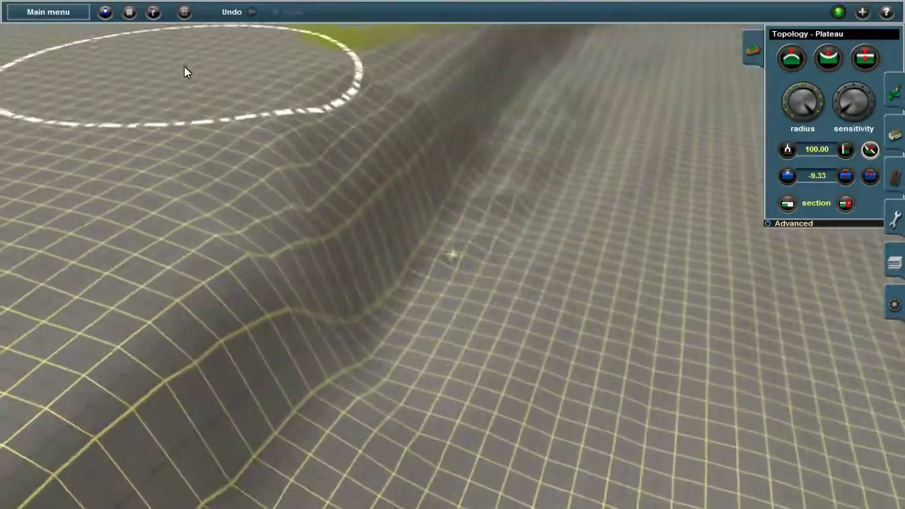
{"action": "scroll", "coordinate": [212, 113], "scroll_direction": "down", "scroll_amount": 5}
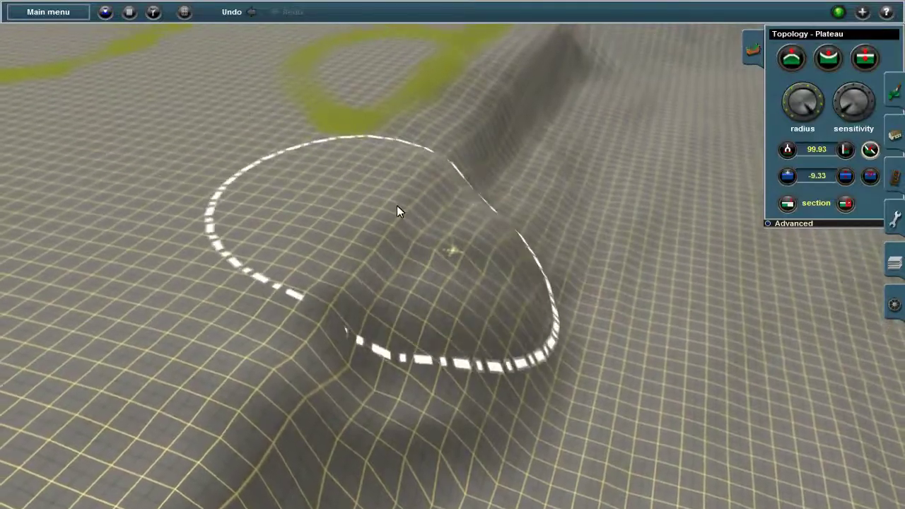
{"action": "mouse_move", "coordinate": [397, 205]}
{"action": "right_mouse_down"}
{"action": "mouse_move", "coordinate": [325, 264]}
{"action": "mouse_move", "coordinate": [521, 294]}
{"action": "mouse_move", "coordinate": [424, 252]}
{"action": "mouse_move", "coordinate": [407, 205]}
{"action": "mouse_move", "coordinate": [434, 223]}
{"action": "mouse_move", "coordinate": [411, 246]}
{"action": "mouse_move", "coordinate": [357, 208]}
{"action": "mouse_move", "coordinate": [485, 198]}
{"action": "mouse_move", "coordinate": [333, 121]}
{"action": "mouse_move", "coordinate": [468, 180]}
{"action": "mouse_move", "coordinate": [472, 223]}
{"action": "mouse_move", "coordinate": [525, 249]}
{"action": "mouse_move", "coordinate": [467, 249]}
{"action": "mouse_move", "coordinate": [446, 170]}
{"action": "mouse_move", "coordinate": [444, 260]}
{"action": "mouse_move", "coordinate": [424, 279]}
{"action": "mouse_move", "coordinate": [462, 275]}
{"action": "mouse_move", "coordinate": [473, 295]}
{"action": "mouse_move", "coordinate": [482, 288]}
{"action": "mouse_move", "coordinate": [244, 105]}
{"action": "right_mouse_up"}
In Edit Environment's Weather settings, set Water to Rough water and make the sky cloudy.
{"action": "left_click", "coordinate": [48, 11]}
{"action": "left_click", "coordinate": [55, 212]}
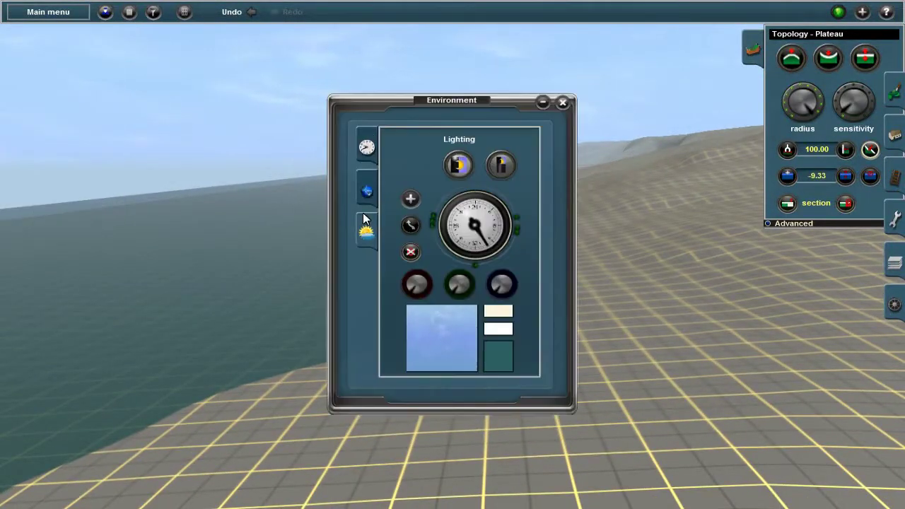
{"action": "left_click", "coordinate": [365, 222]}
{"action": "left_click", "coordinate": [525, 320]}
{"action": "left_click", "coordinate": [527, 320]}
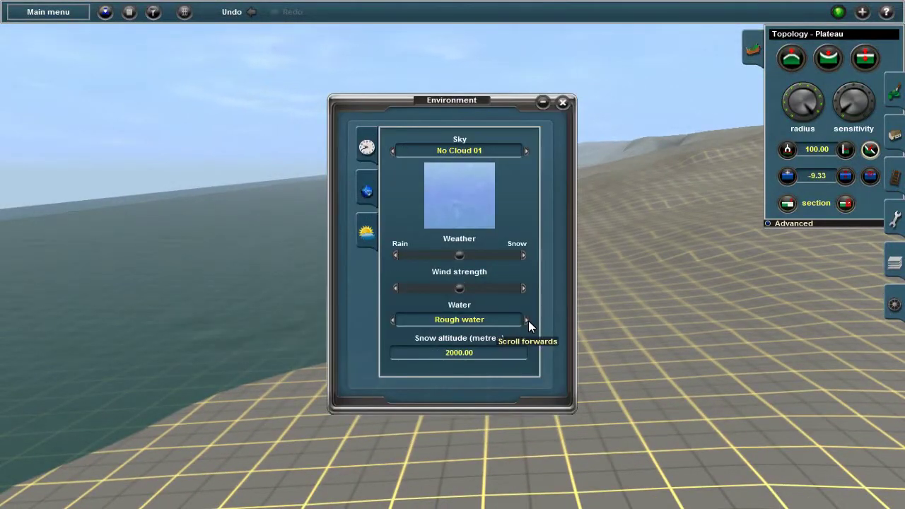
{"action": "left_click", "coordinate": [527, 151]}
{"action": "left_click", "coordinate": [526, 150]}
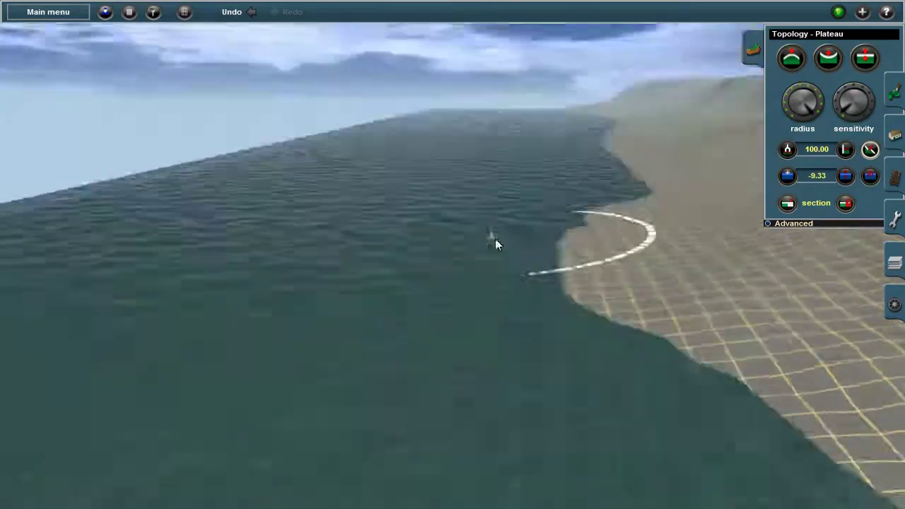
Review the coastal bluffs from the 3D view and the overhead map view.
{"action": "right_click_drag", "start_coordinate": [494, 244], "coordinate": [491, 270]}
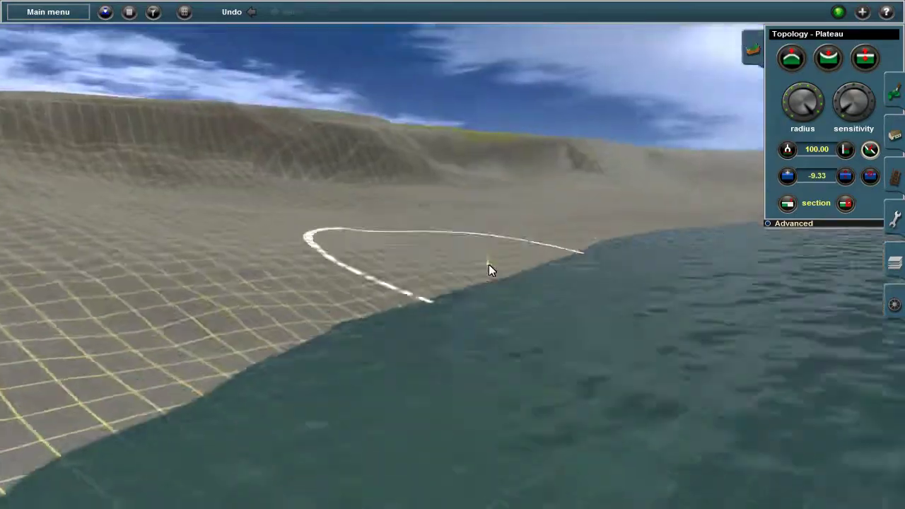
{"action": "key", "text": "m"}
{"action": "scroll", "coordinate": [430, 232], "scroll_direction": "down", "scroll_amount": 5}
{"action": "scroll", "coordinate": [466, 250], "scroll_direction": "up", "scroll_amount": 5}
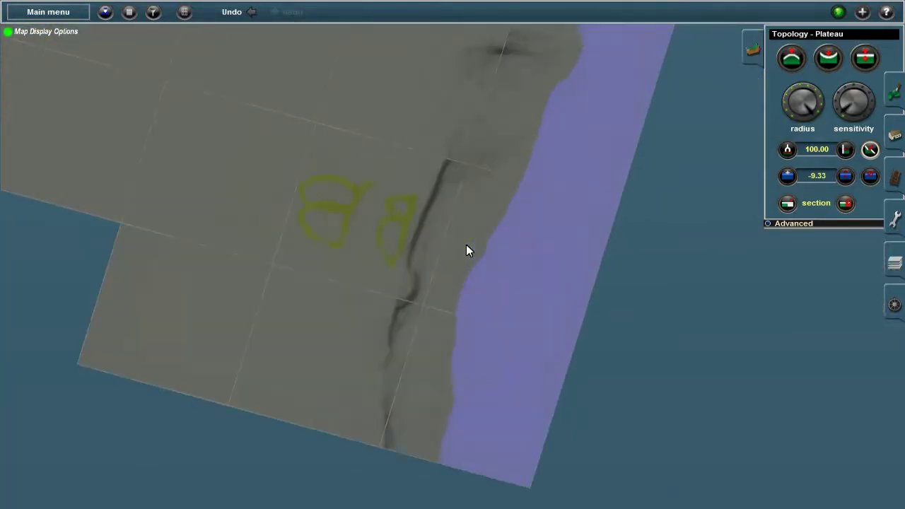
{"action": "key", "text": "m"}
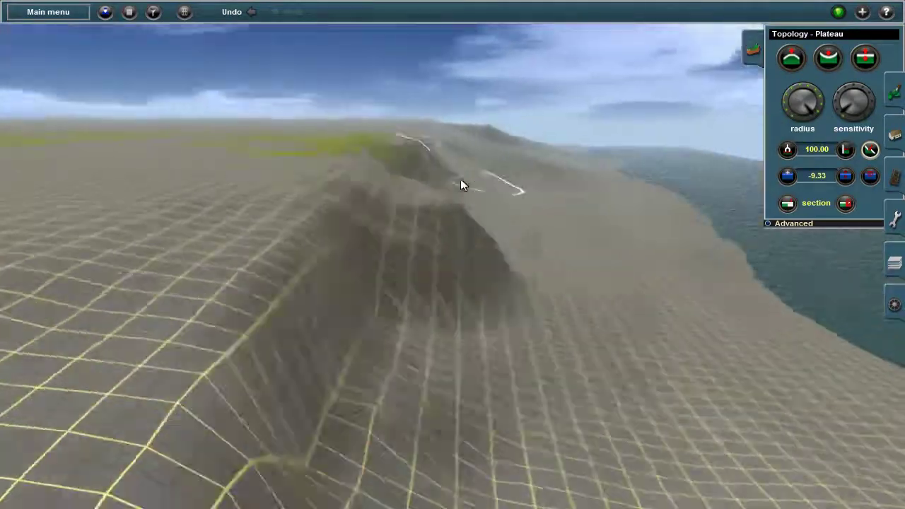